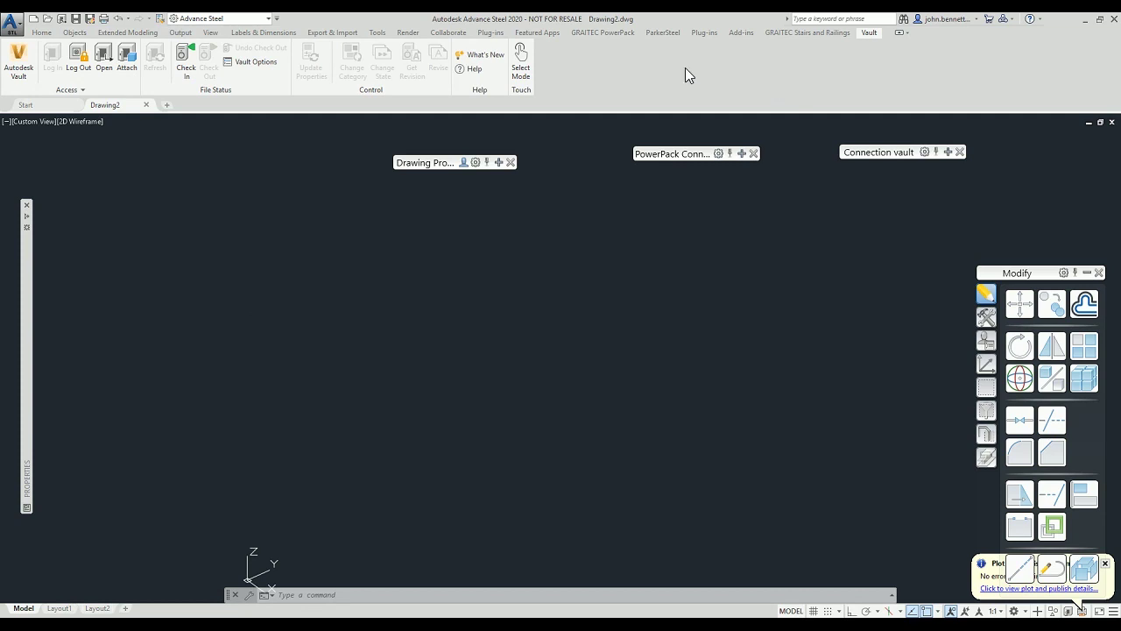
pyautogui.click(270, 19)
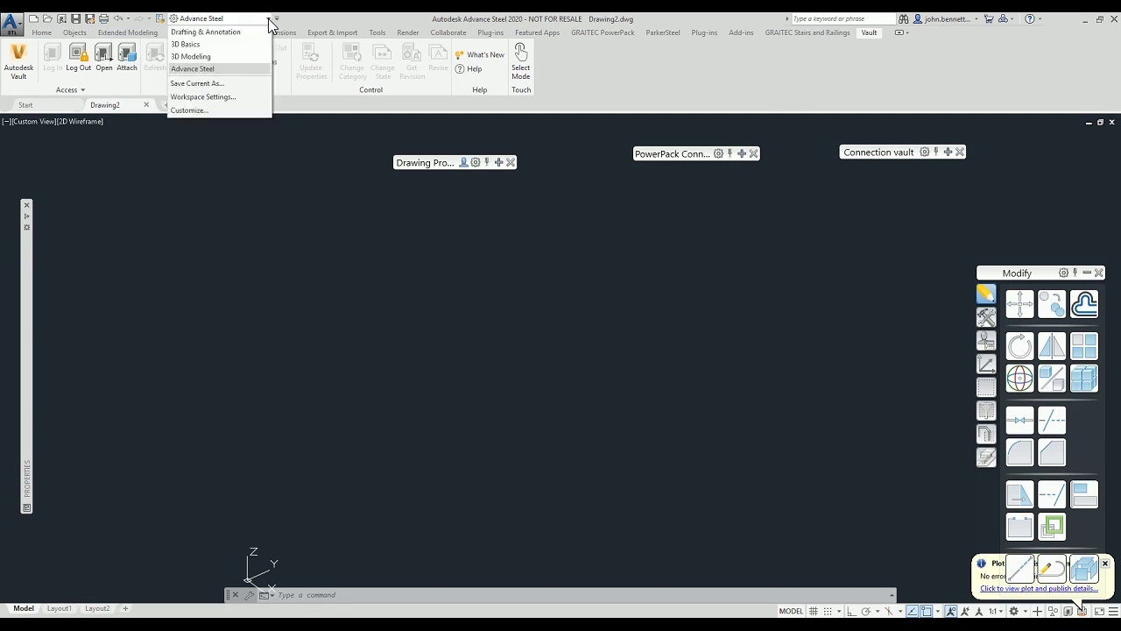
pyautogui.click(329, 21)
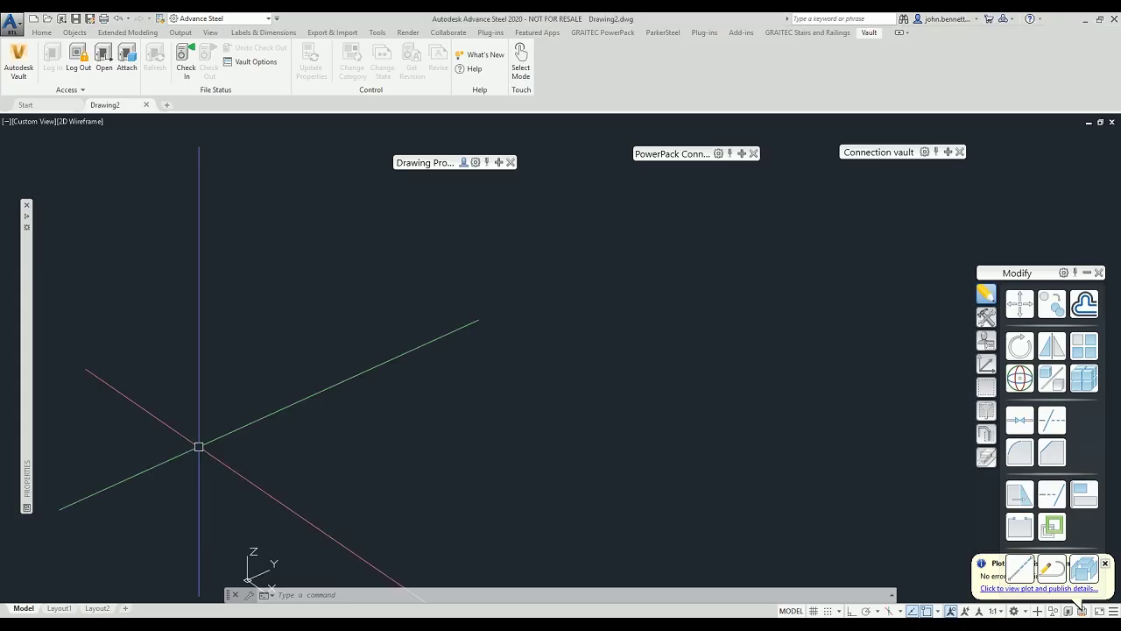
# Step: Switch to Autodesk Vault and expand the project tree to show the contents of the AS2020-Test1 folder
pyautogui.click(23, 66)
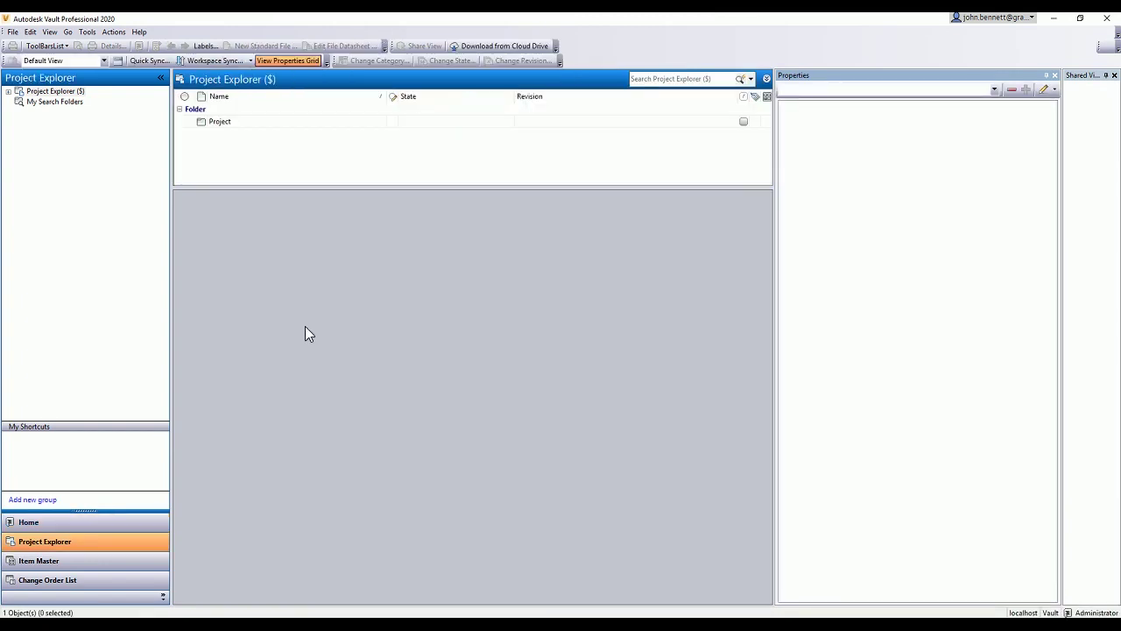
pyautogui.doubleClick(17, 92)
pyautogui.click(19, 103)
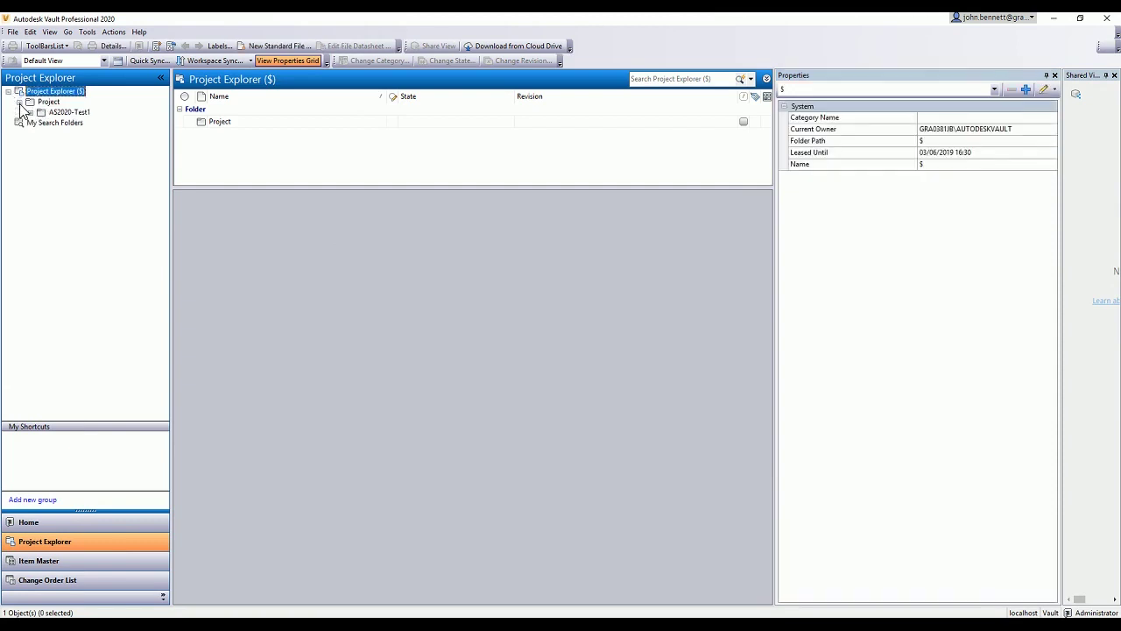
pyautogui.click(30, 114)
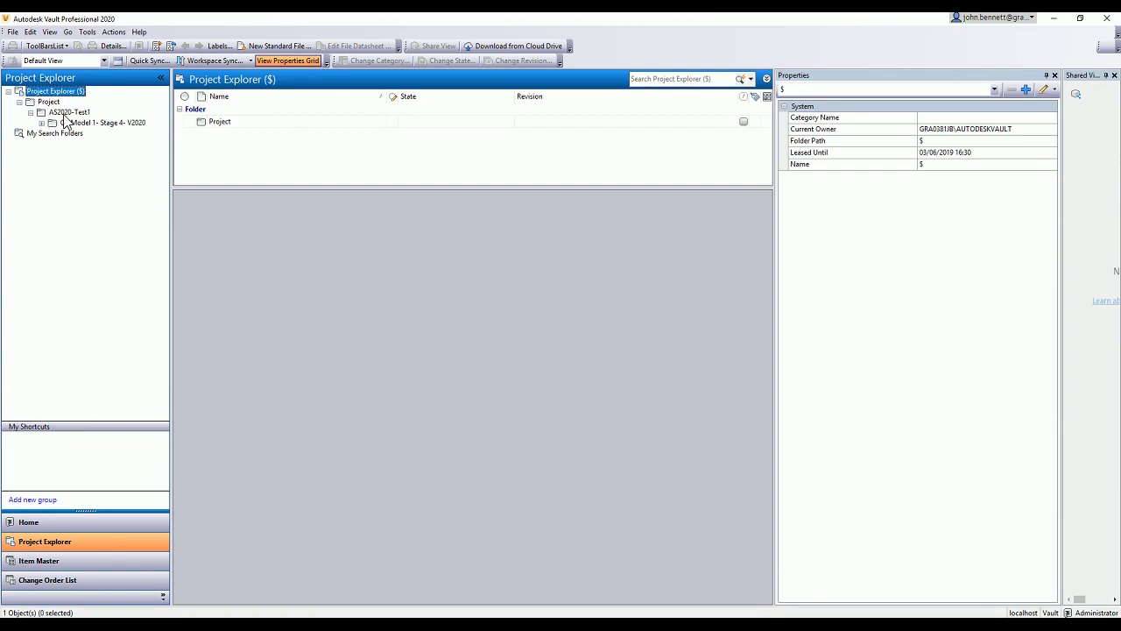
pyautogui.click(60, 114)
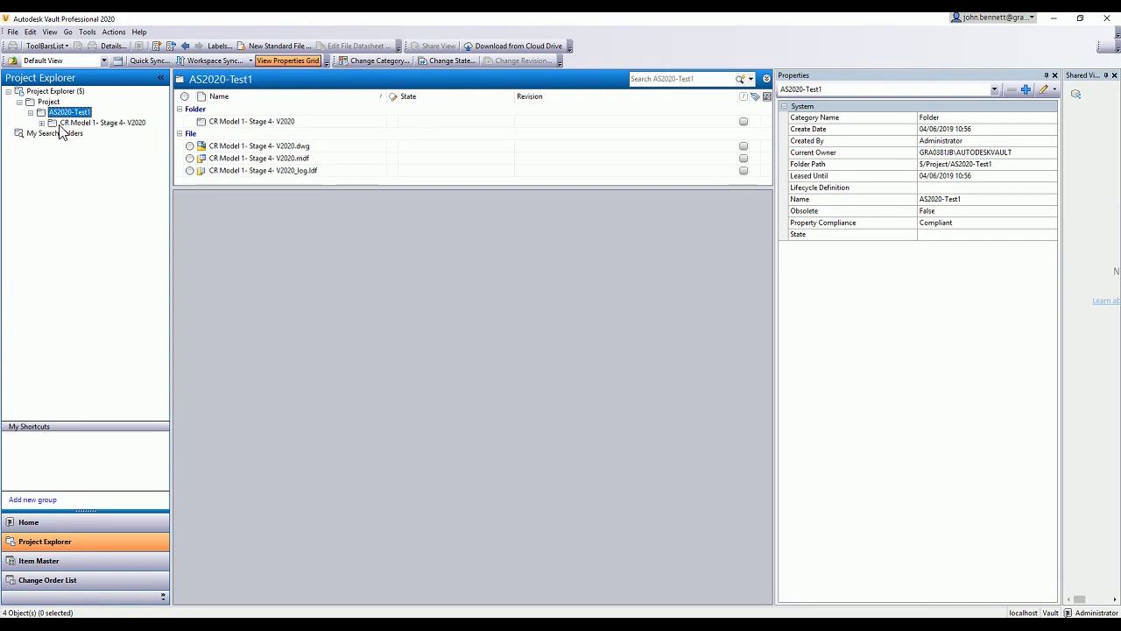
# Step: Examine the subfolders of CR Model 1- Stage 4- V2020 and the files in its DSTV NC folder
pyautogui.click(61, 123)
pyautogui.click(42, 124)
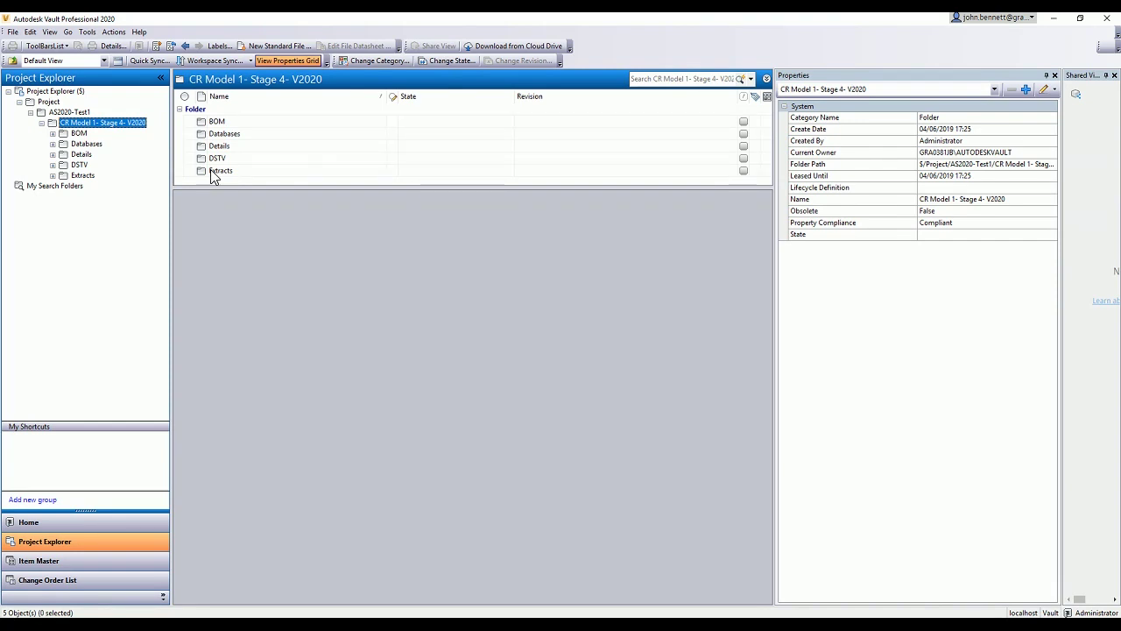
pyautogui.click(52, 164)
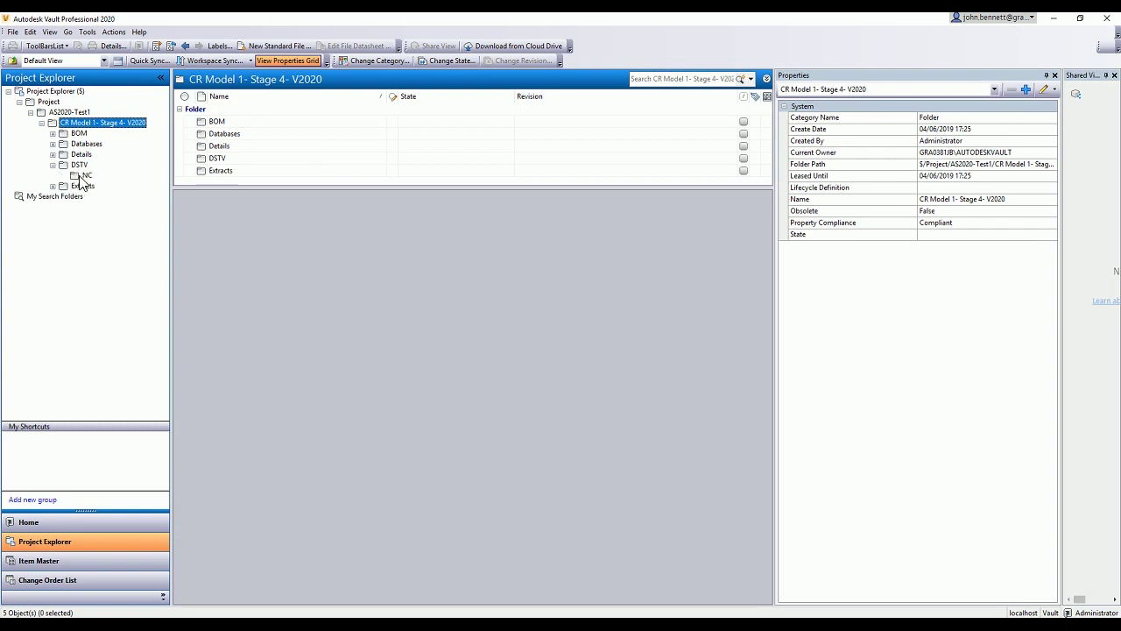
pyautogui.click(84, 176)
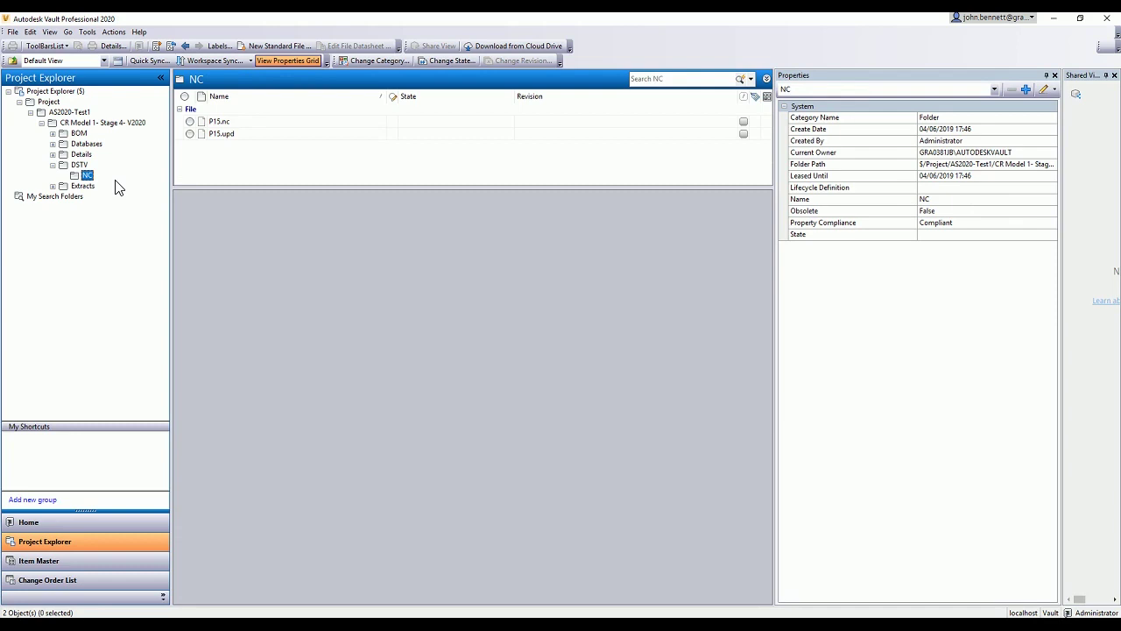
# Step: Collapse the DSTV folder and go back up to the AS2020-Test1 folder
pyautogui.doubleClick(66, 168)
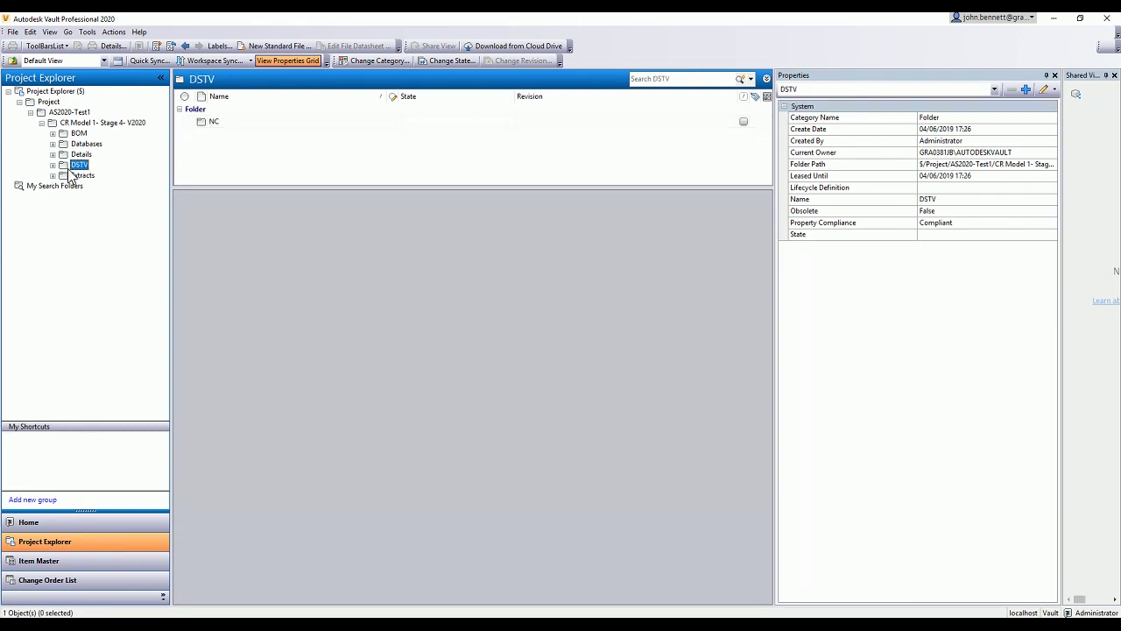
pyautogui.click(75, 123)
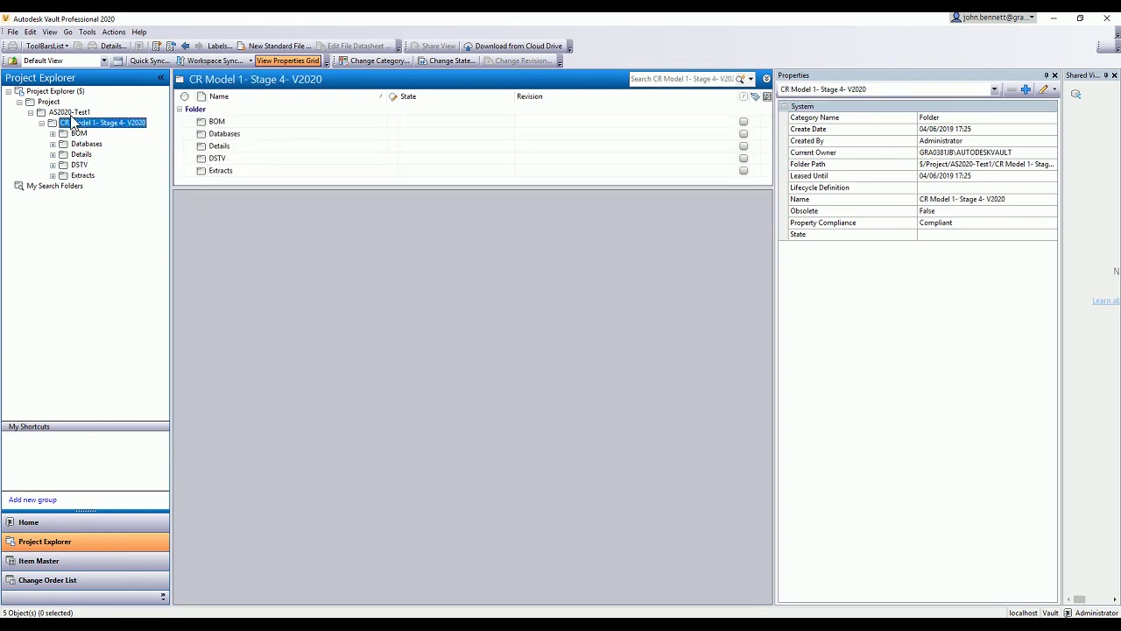
pyautogui.click(70, 112)
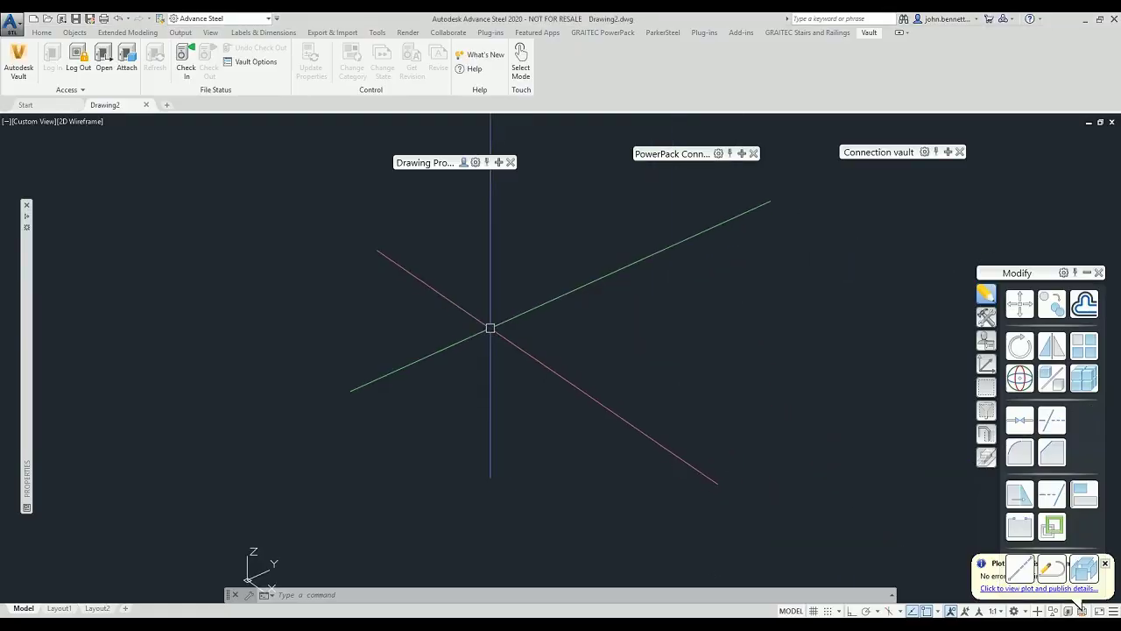
# Step: In Advance Steel, open CR Model 1- Stage 4- V2020.dwg from the vault's AS2020-Test1 folder, checking it out and updating its properties
pyautogui.click(105, 65)
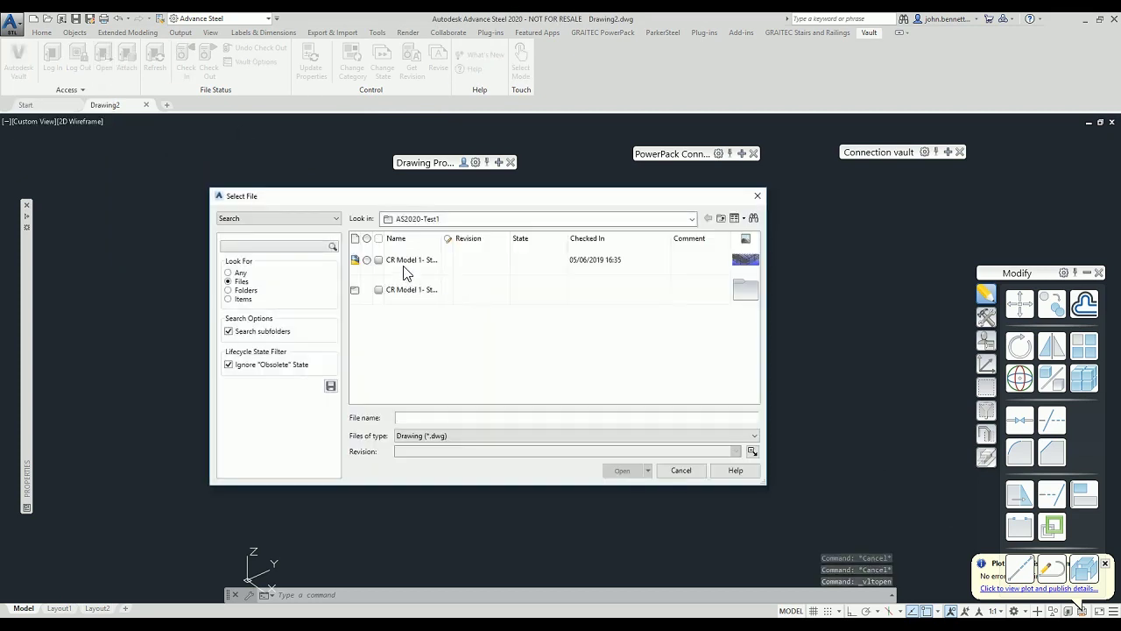
pyautogui.click(691, 219)
pyautogui.click(457, 247)
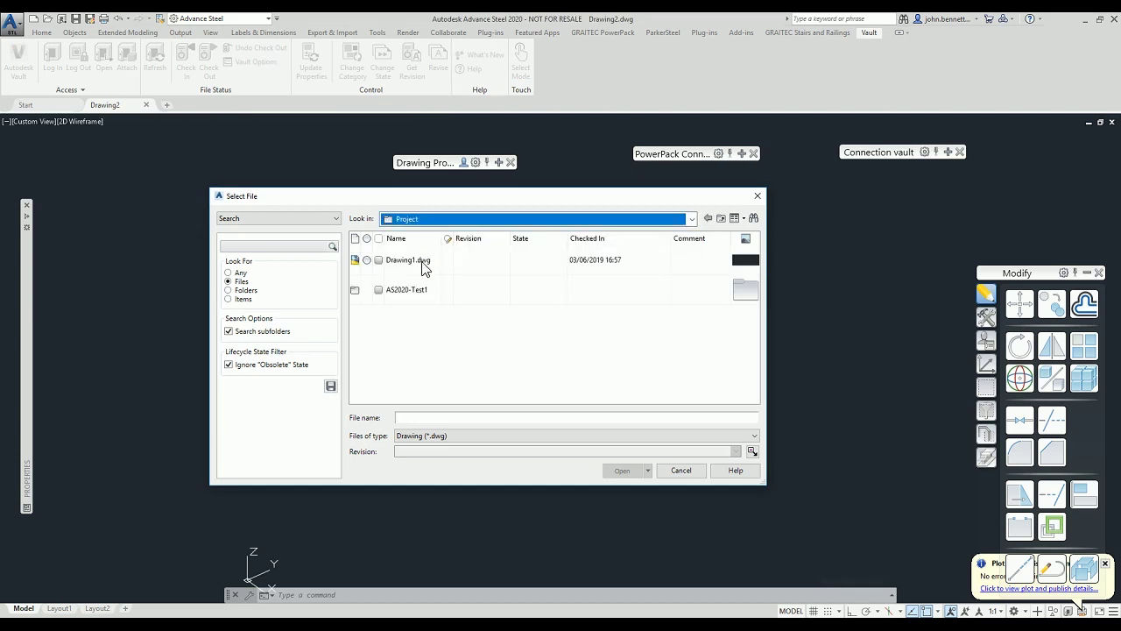
pyautogui.doubleClick(397, 289)
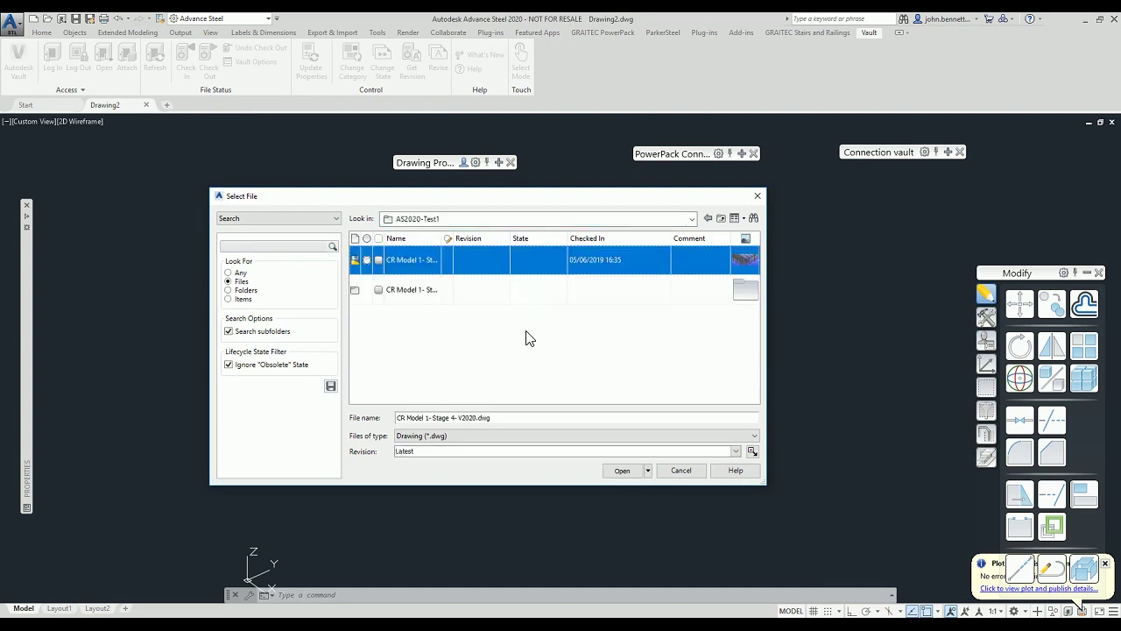
pyautogui.click(622, 471)
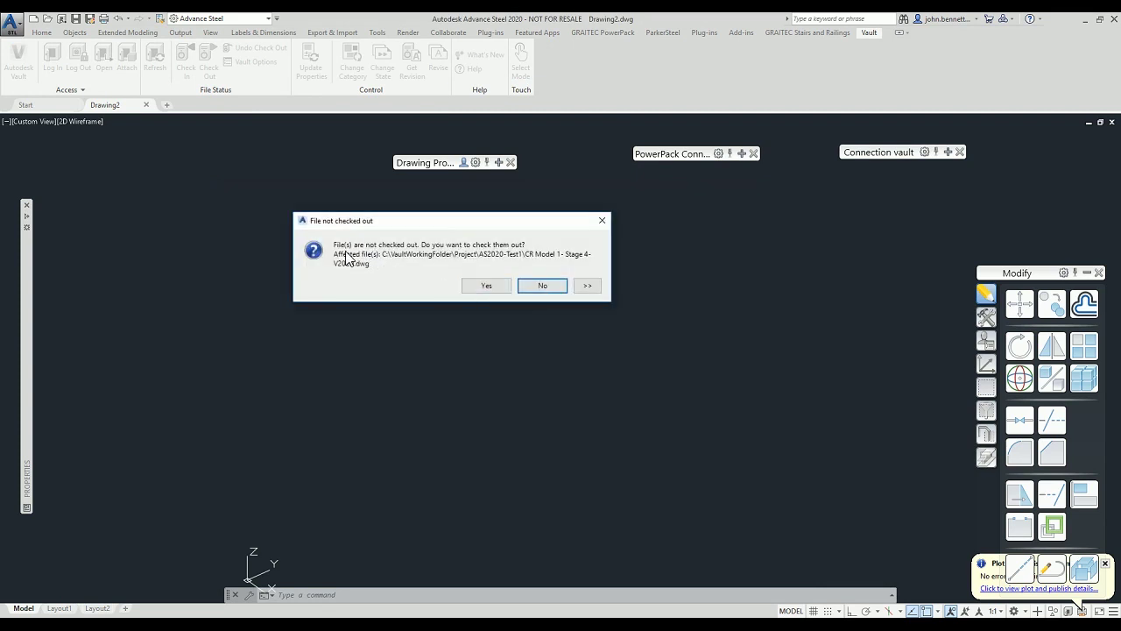
pyautogui.click(477, 284)
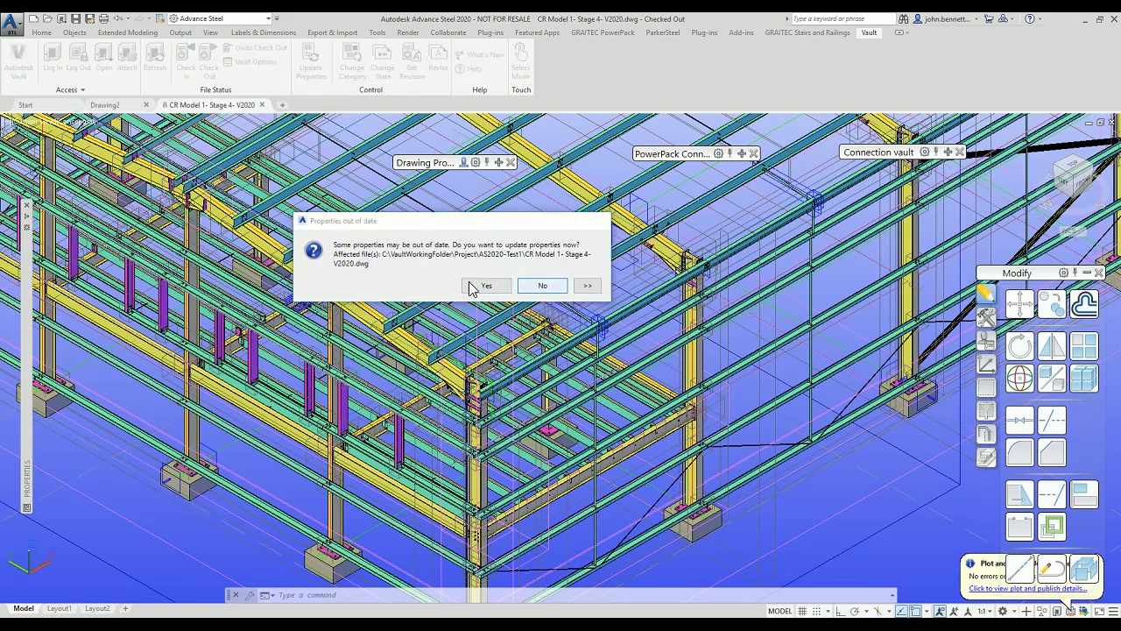
pyautogui.click(472, 286)
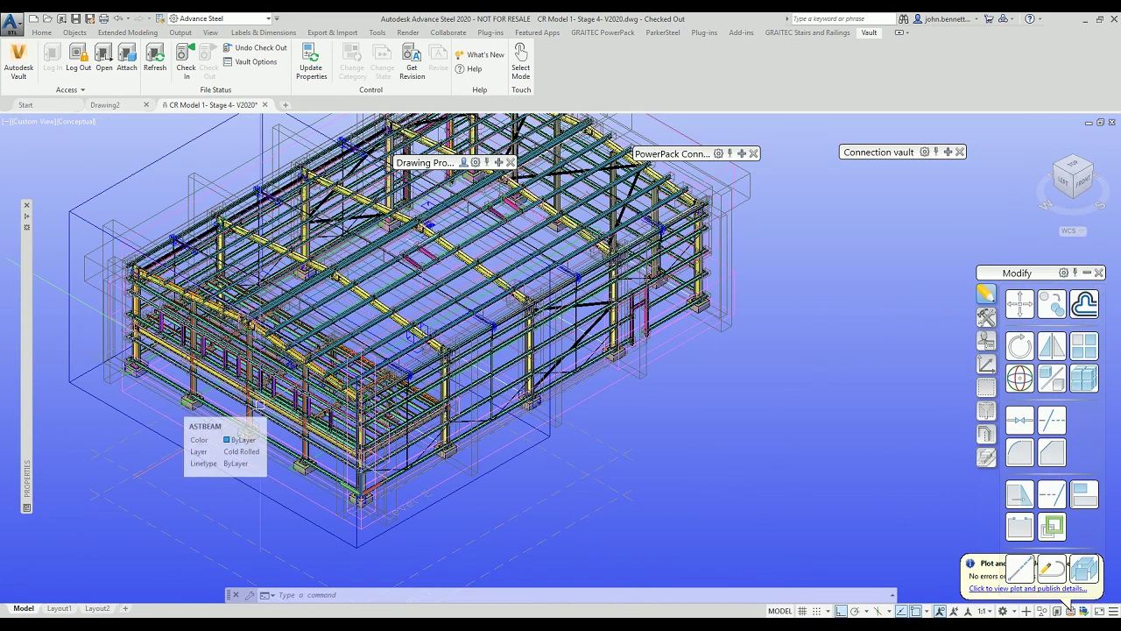
# Step: Open the Document Manager, expand the up-to-date Details and DStV-NC documents, and preview the P15.nc file
pyautogui.keyDown('shift'); pyautogui.moveTo(247, 471); pyautogui.dragTo(222, 505, button='middle'); pyautogui.keyUp('shift')
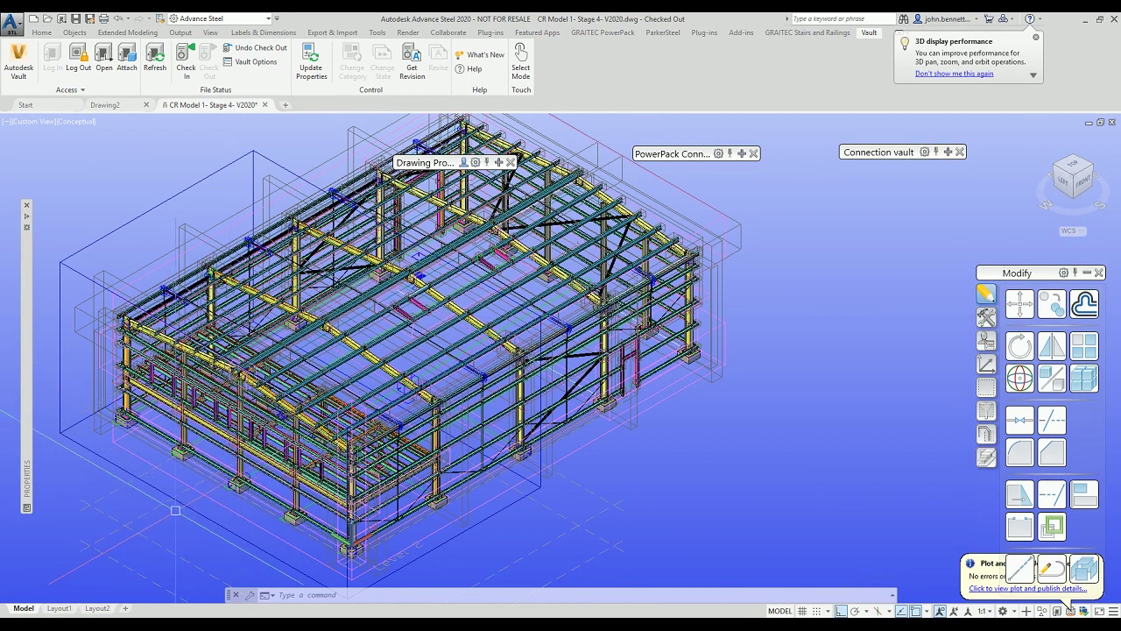
pyautogui.click(35, 33)
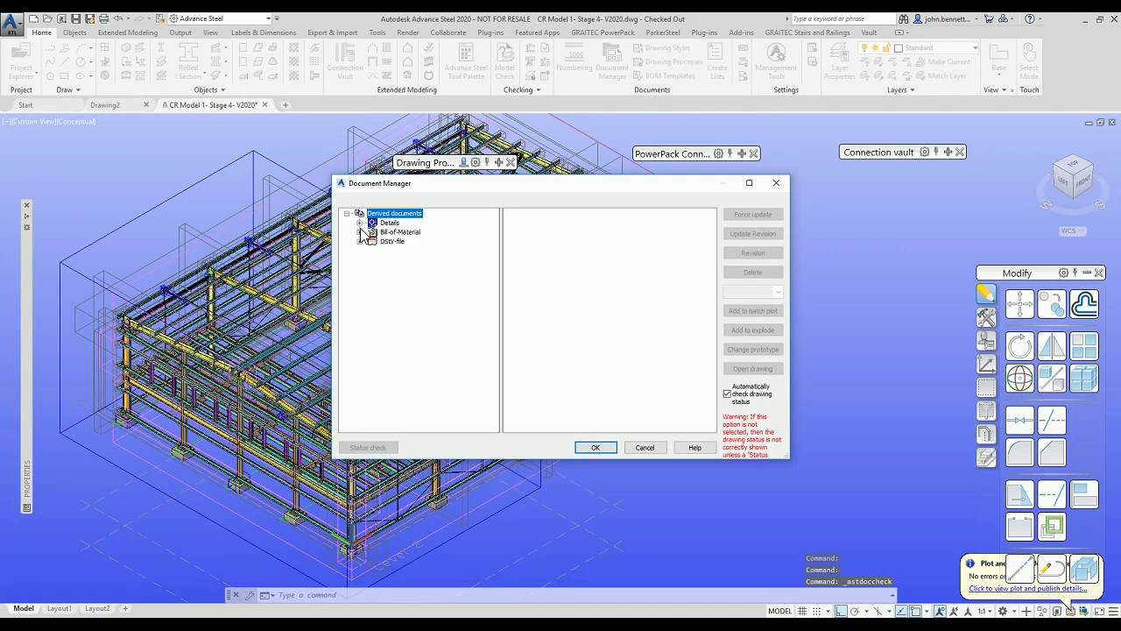
pyautogui.click(359, 223)
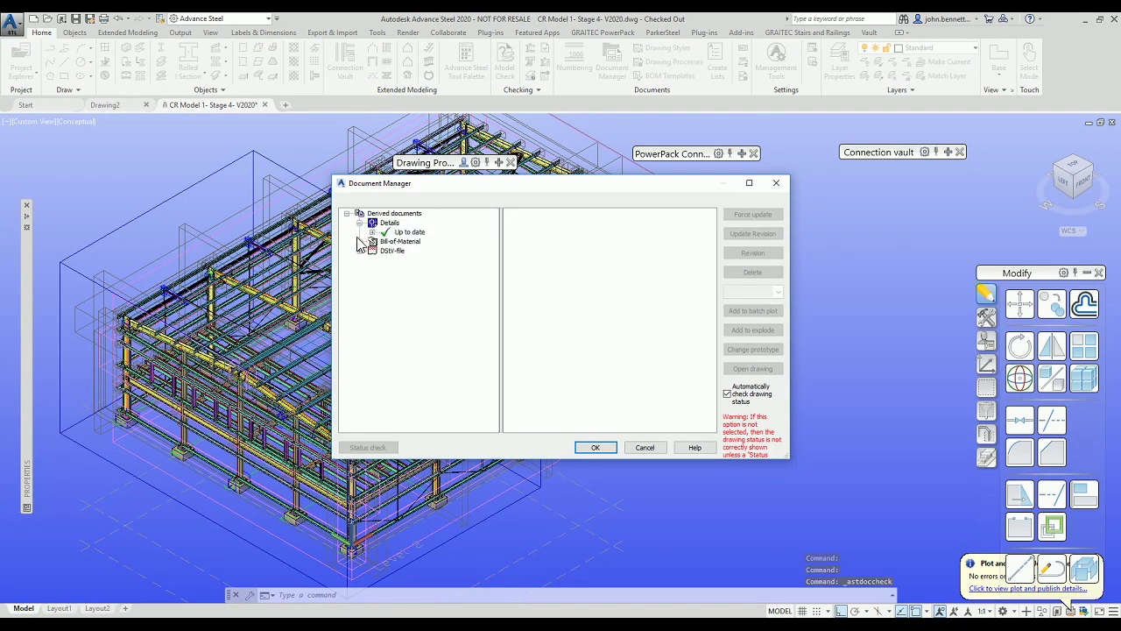
pyautogui.click(371, 232)
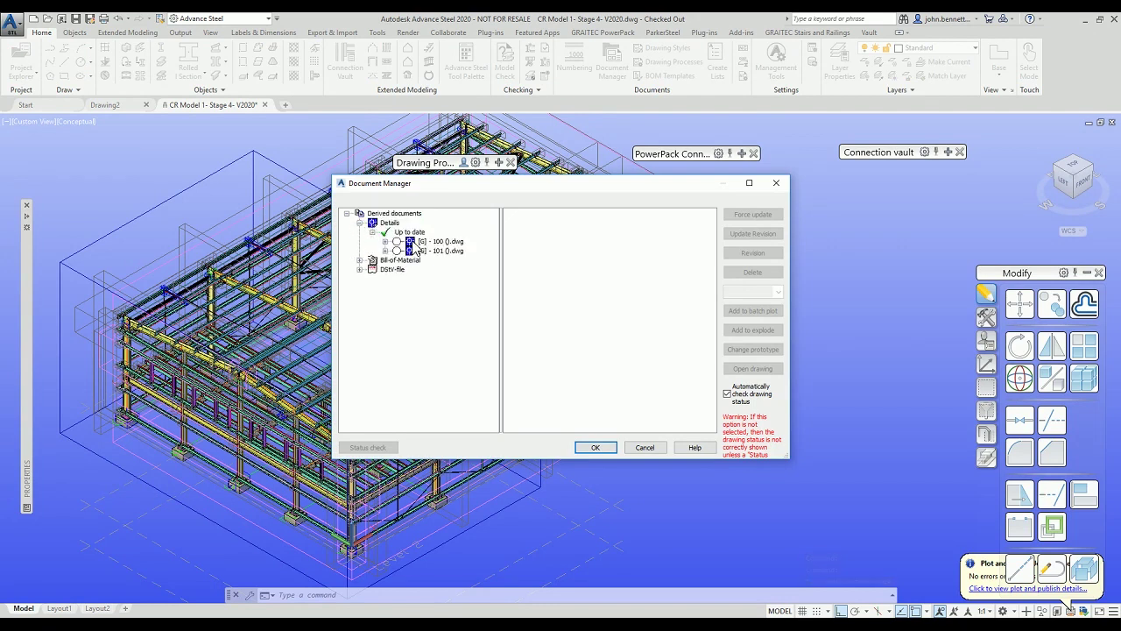
pyautogui.click(360, 269)
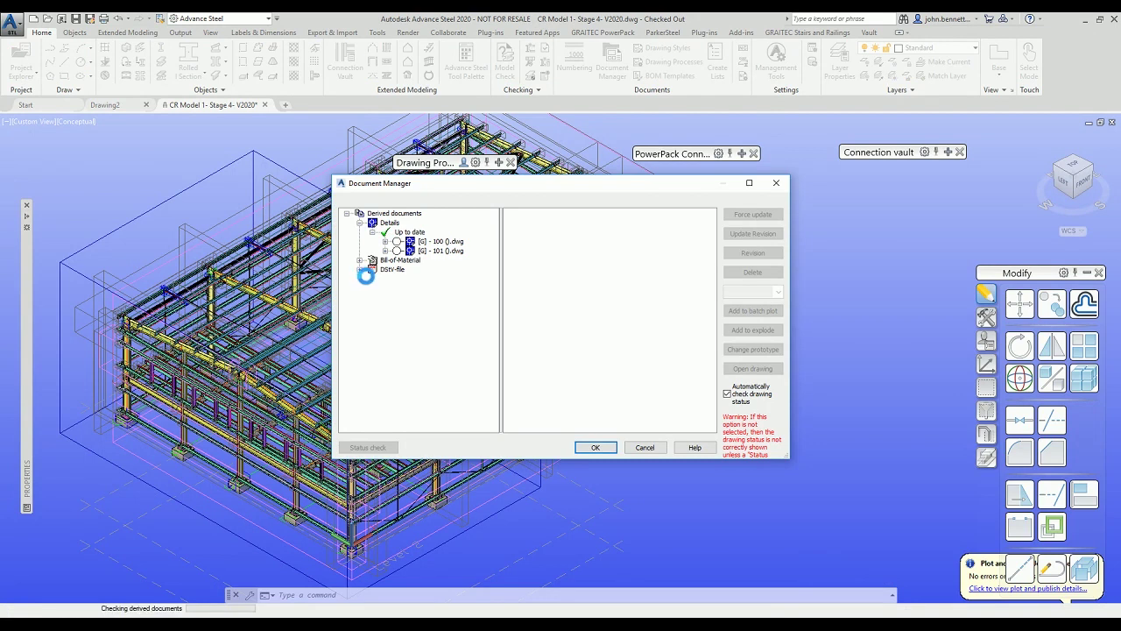
pyautogui.click(372, 288)
pyautogui.click(385, 298)
pyautogui.click(422, 306)
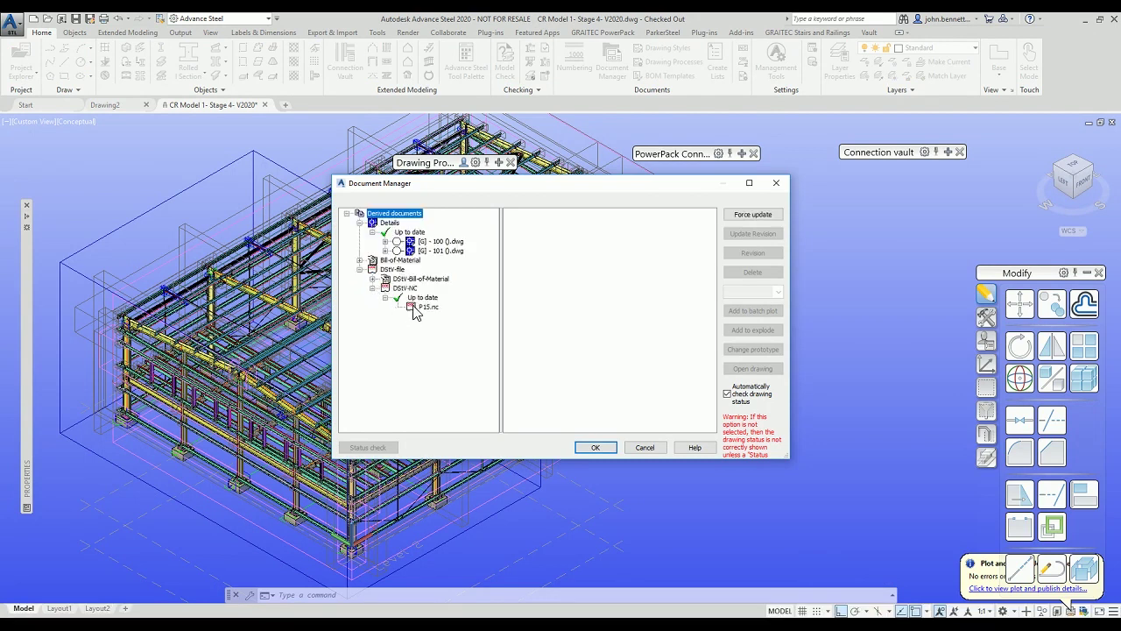
pyautogui.click(554, 215)
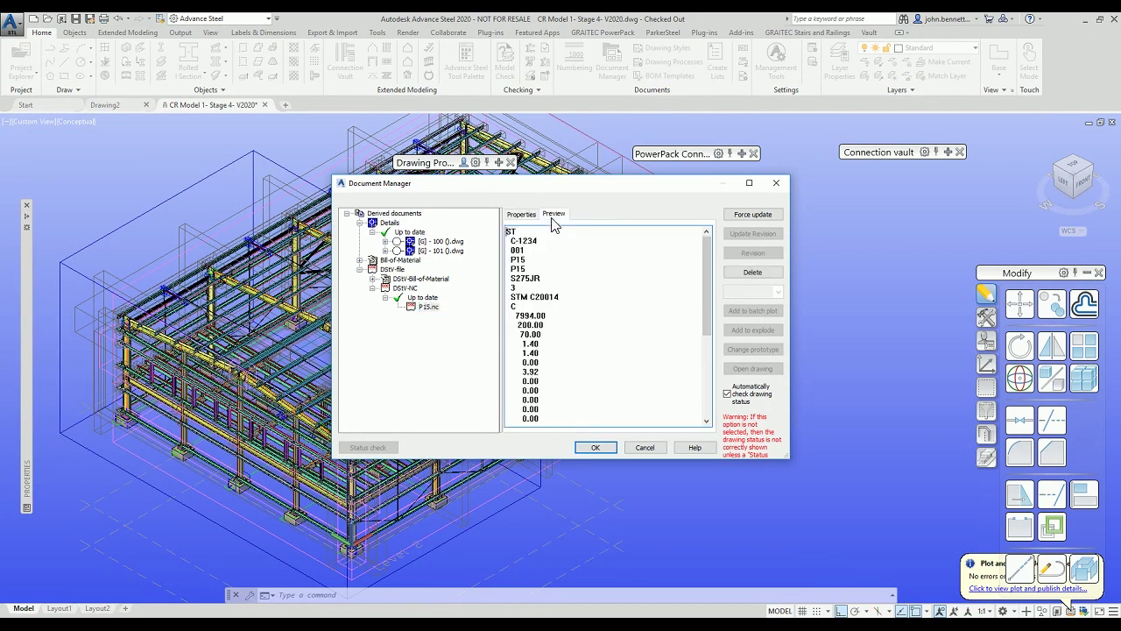
# Step: Open the detail drawing [G] - 100 ().dwg from the Document Manager, checking out all files without updating properties
pyautogui.click(438, 242)
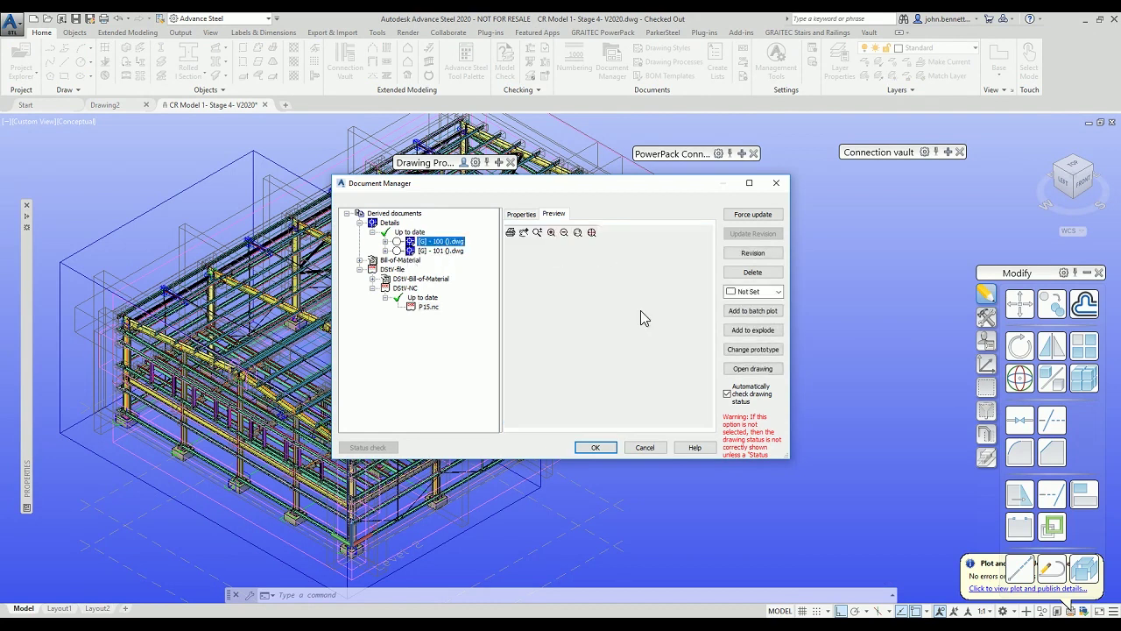
pyautogui.click(426, 252)
pyautogui.press('Up')
pyautogui.click(750, 368)
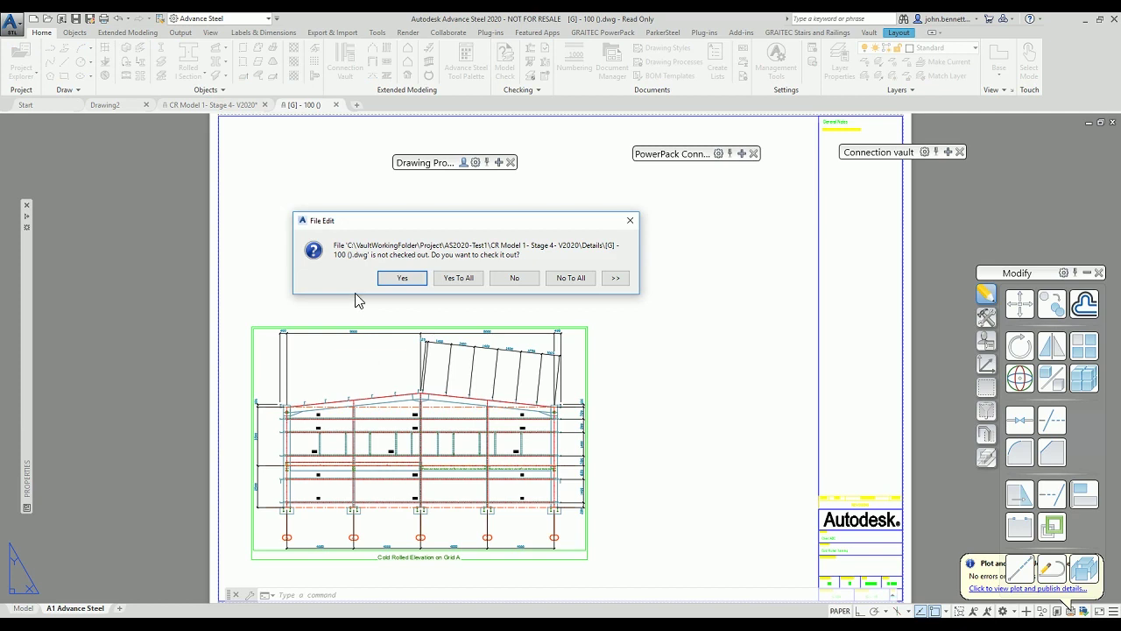
pyautogui.click(456, 278)
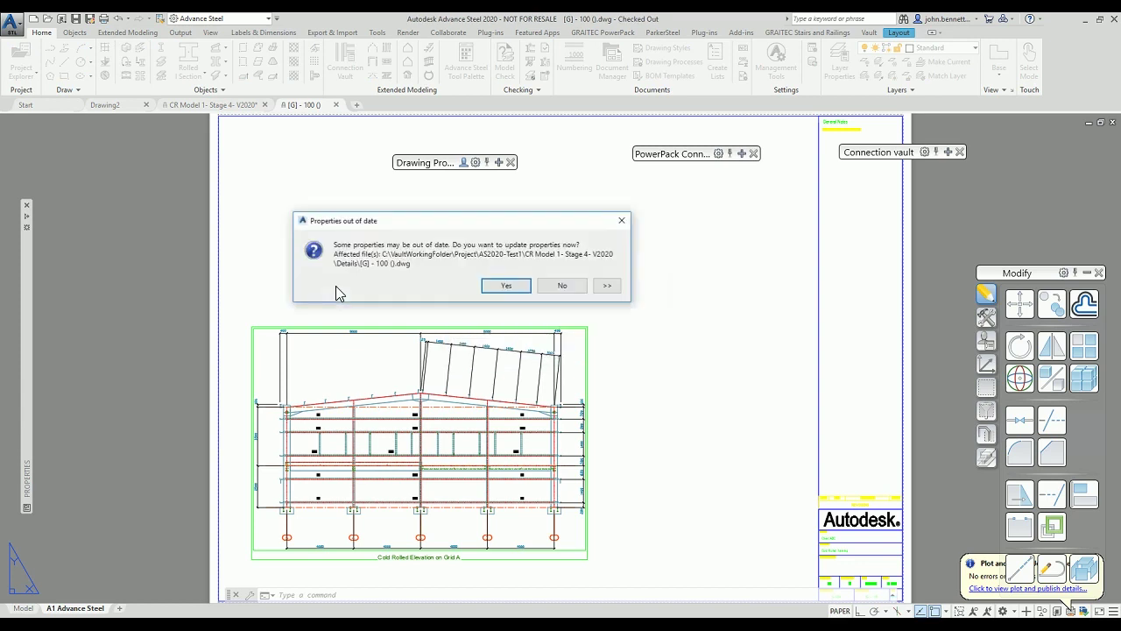
pyautogui.click(563, 285)
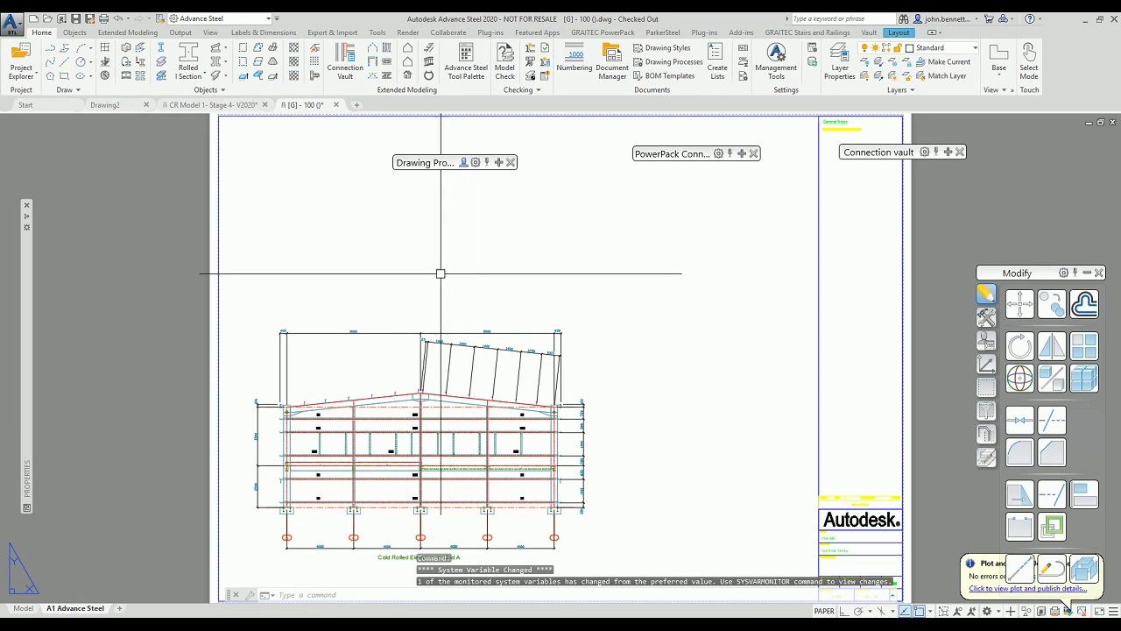
# Step: Return to the CR Model 1- Stage 4- V2020 model and examine the views under drawings 100 and 101 in the Document Manager
pyautogui.click(210, 106)
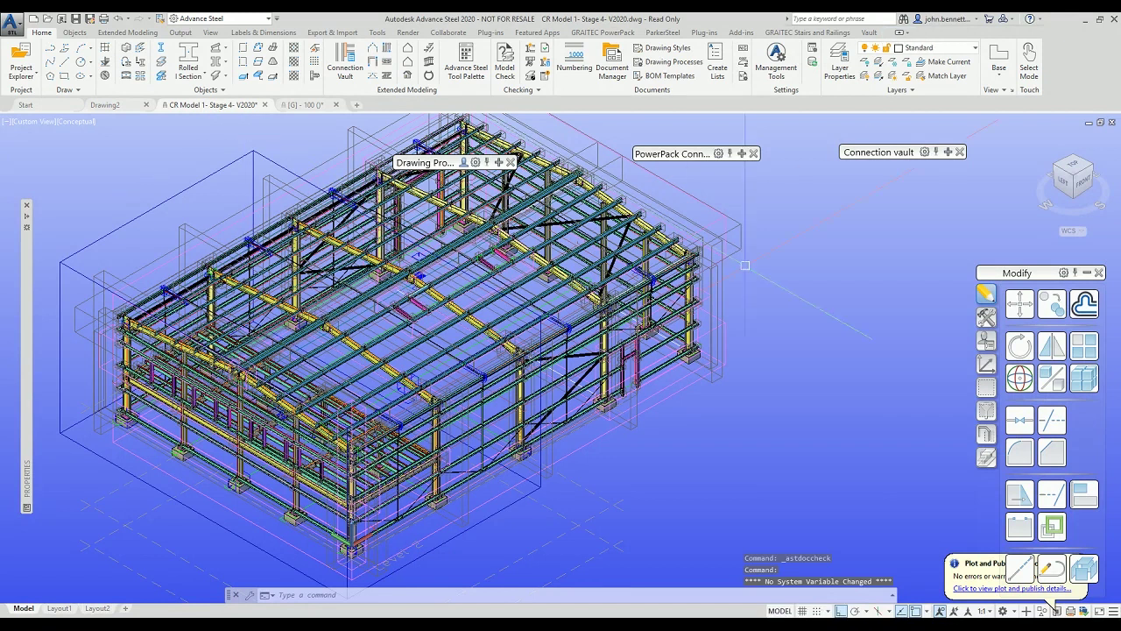
pyautogui.click(610, 70)
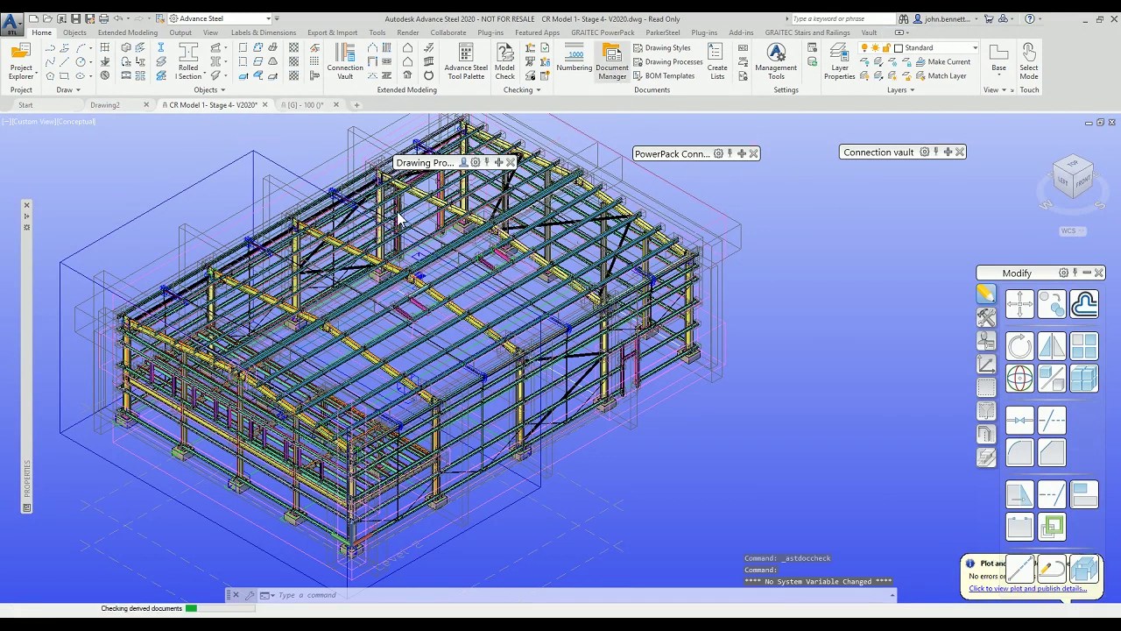
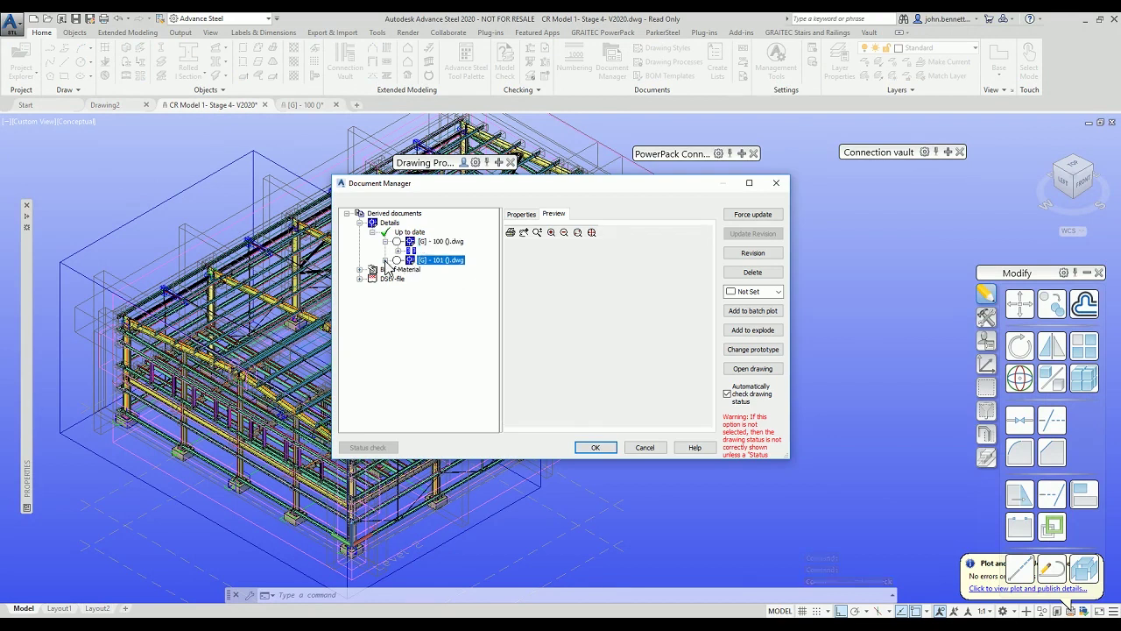
pyautogui.click(386, 261)
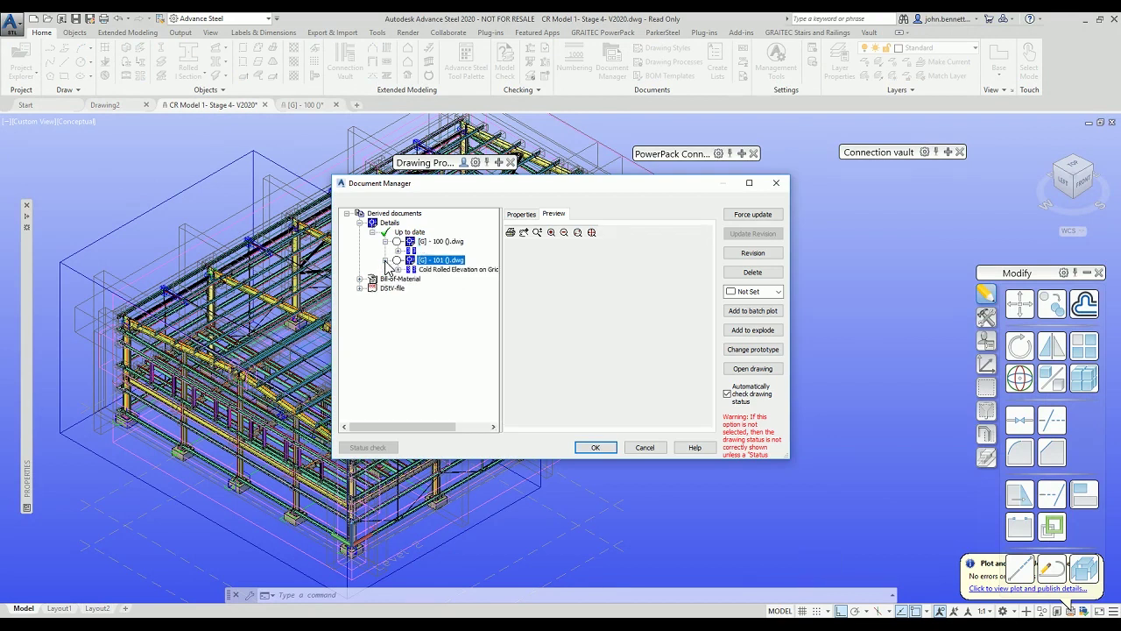
pyautogui.click(644, 447)
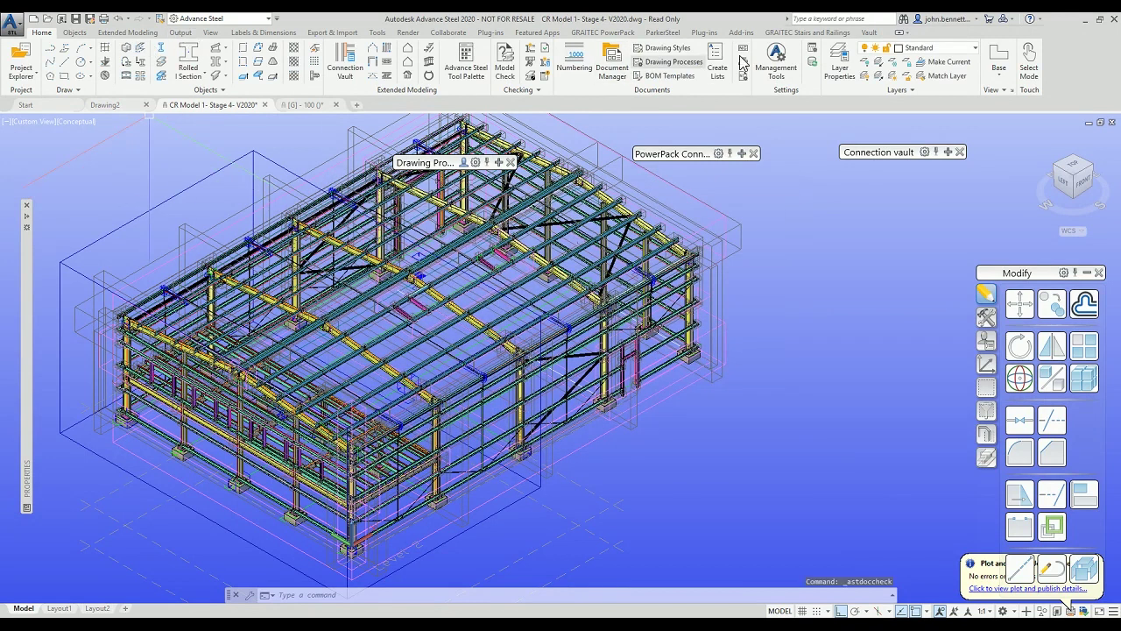
# Step: Open [G] - 101 ().dwg from the vault's CR Model 1- Stage 4- V2020 Details folder, checking it out without updating properties
pyautogui.click(868, 33)
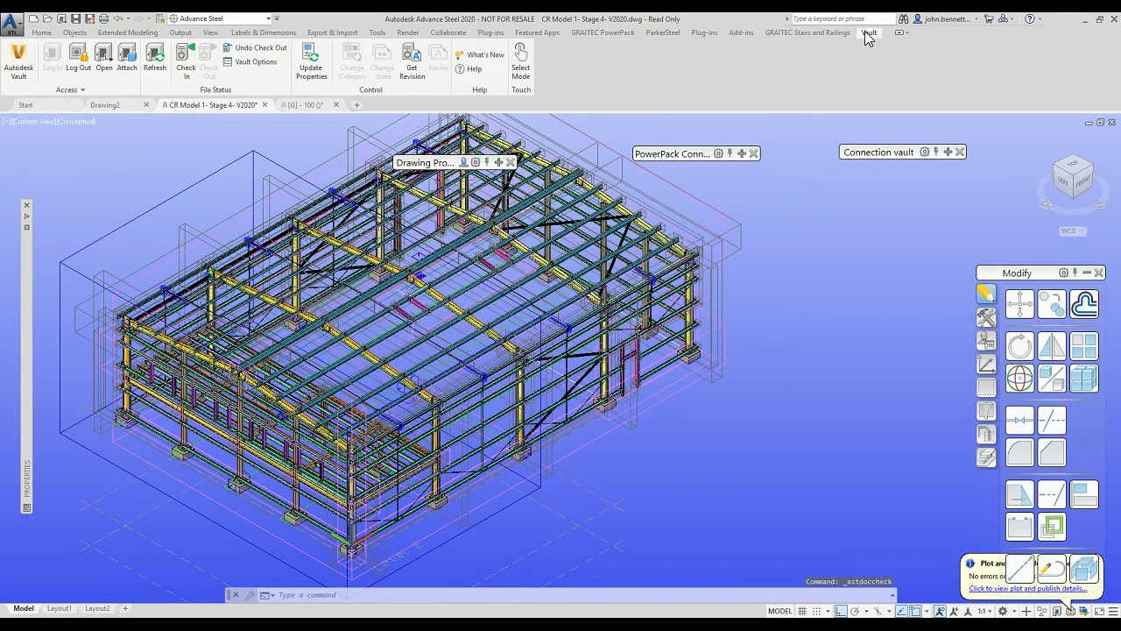
pyautogui.click(100, 67)
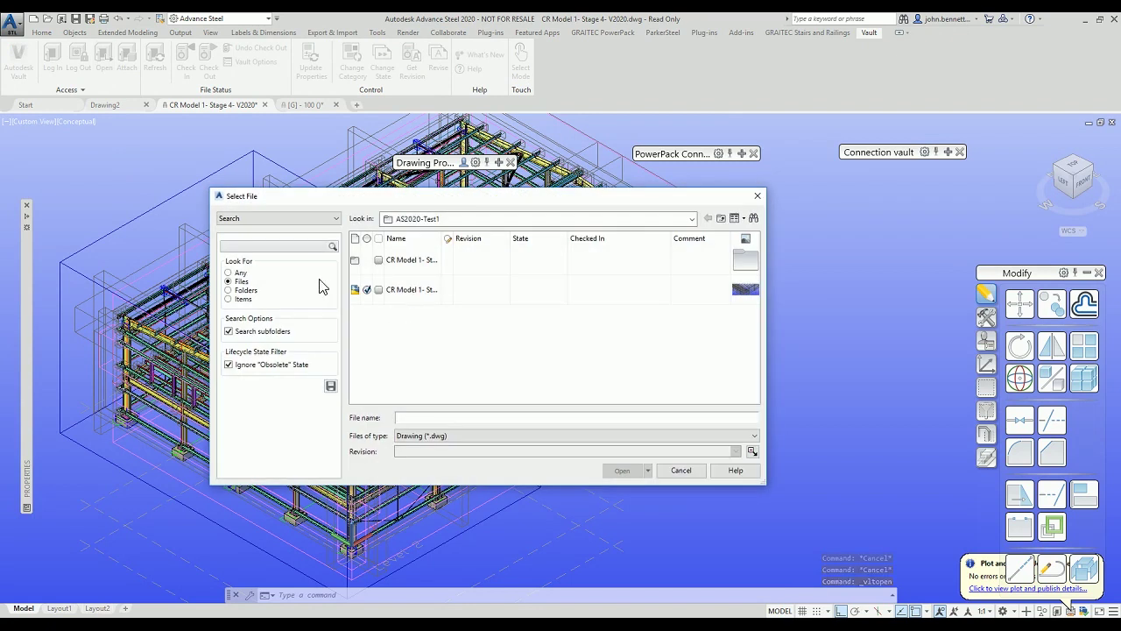
pyautogui.doubleClick(402, 260)
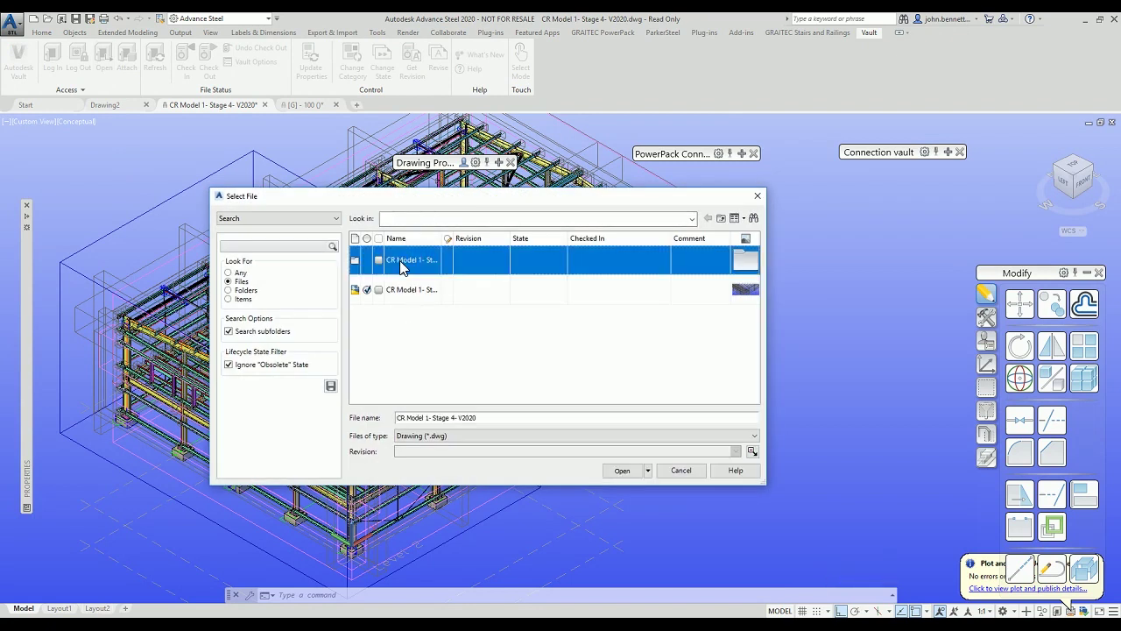
pyautogui.click(398, 322)
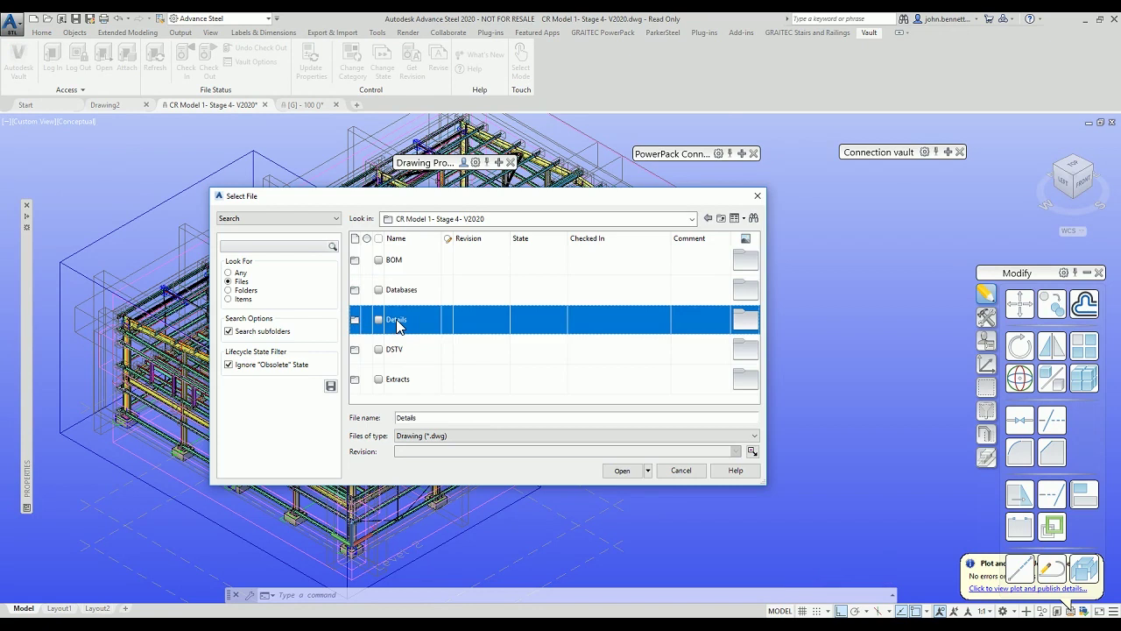
pyautogui.doubleClick(398, 321)
pyautogui.click(410, 292)
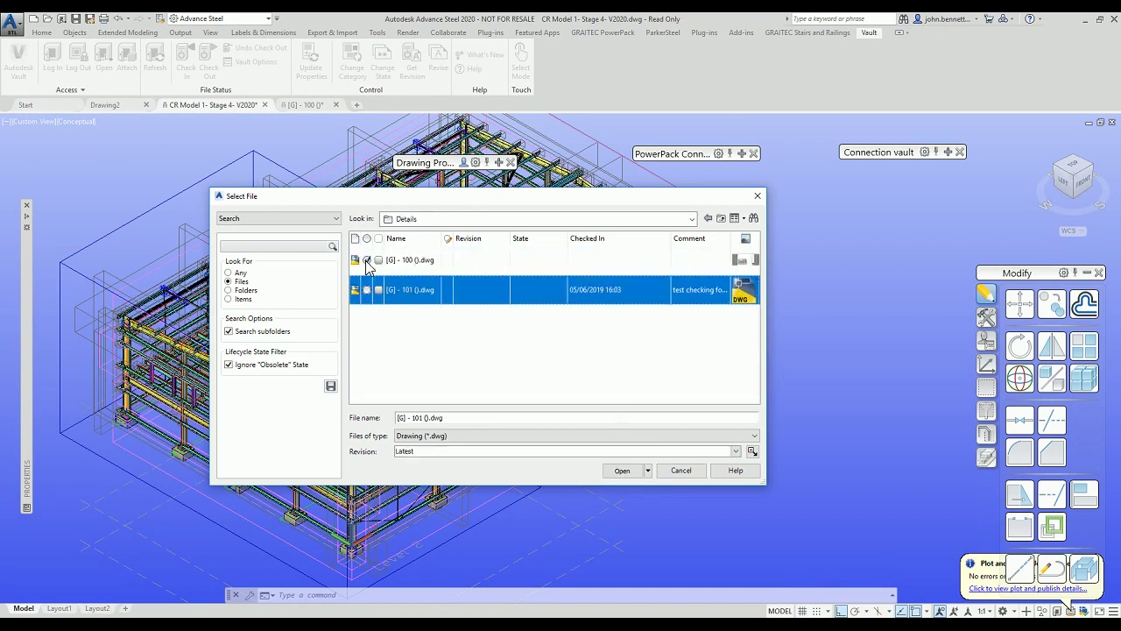
pyautogui.click(622, 471)
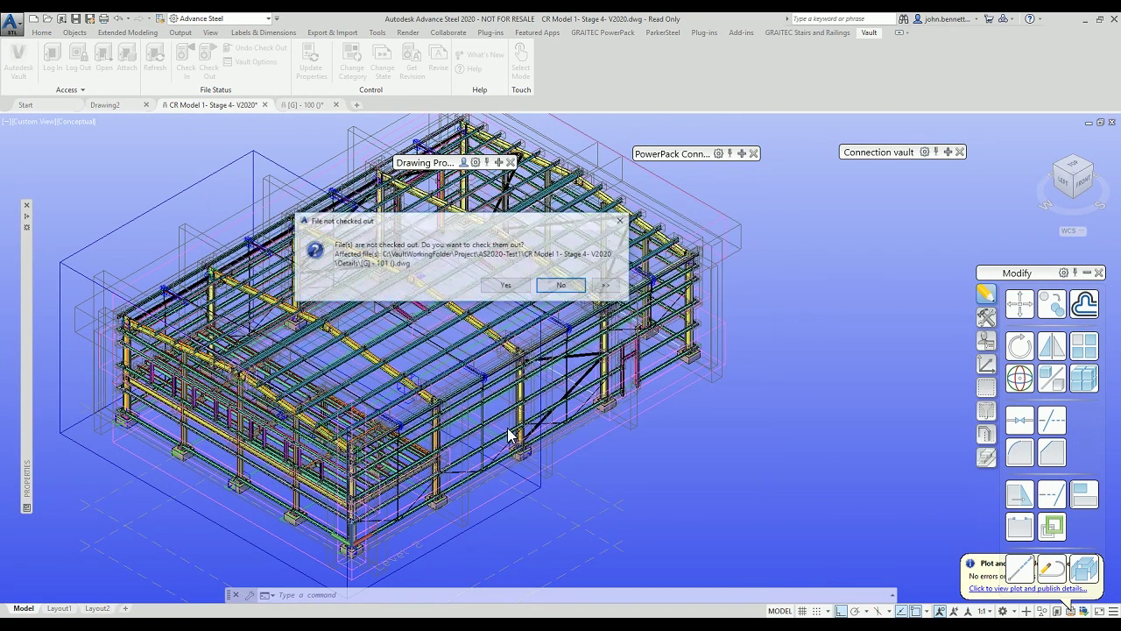
pyautogui.click(506, 284)
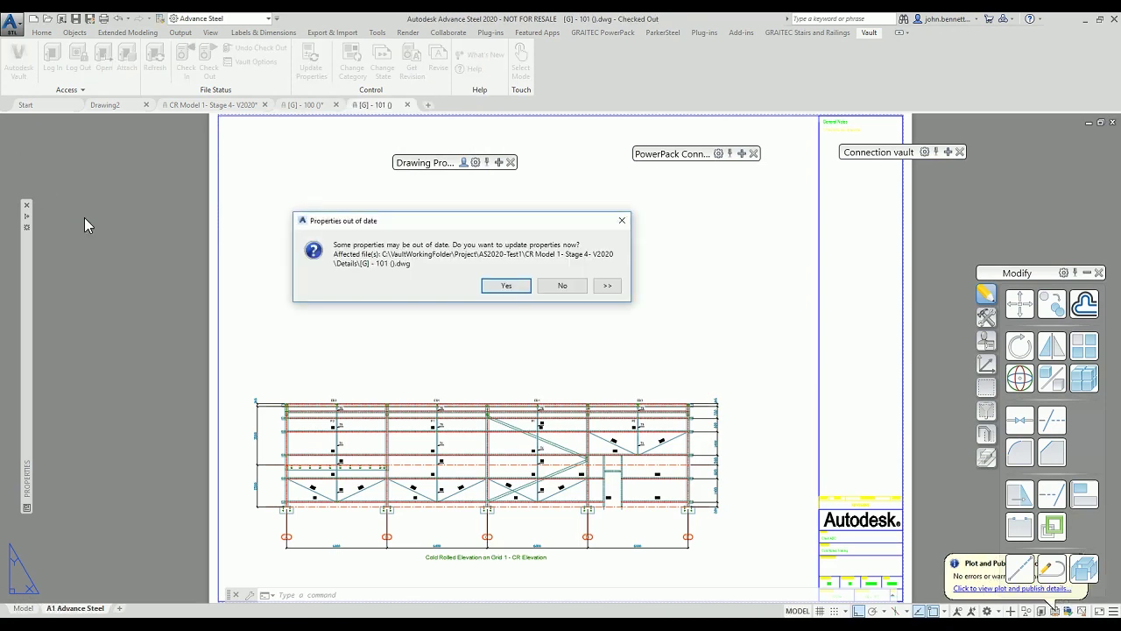
pyautogui.click(562, 286)
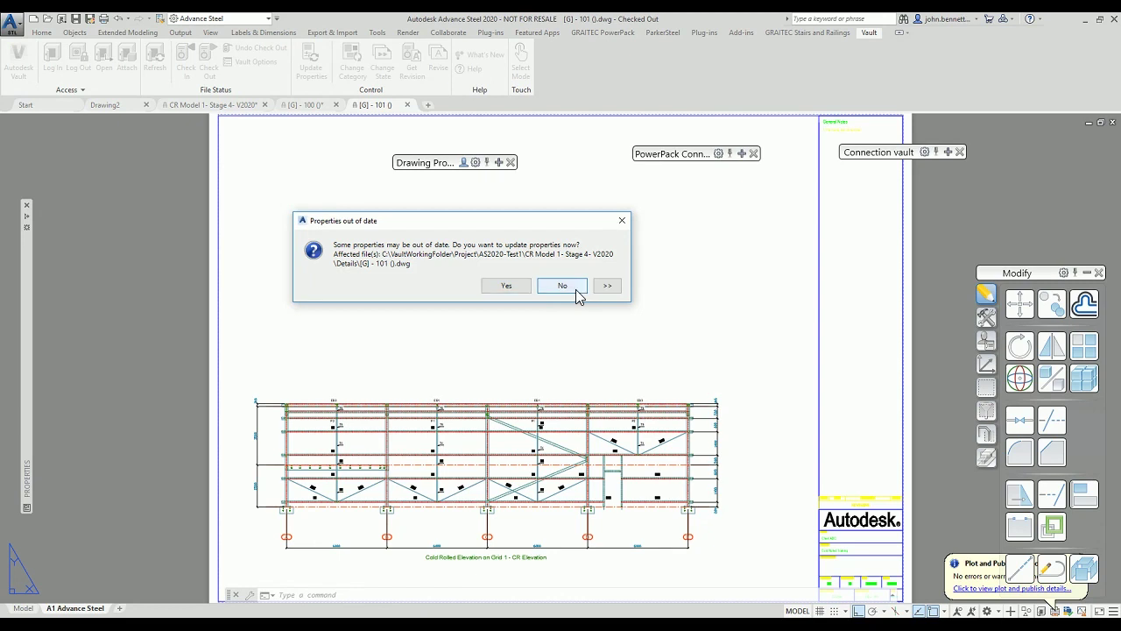
# Step: Return to the CR Model 1- Stage 4- V2020 model and inspect the Advance Properties of the Grid A elevation camera
pyautogui.click(197, 105)
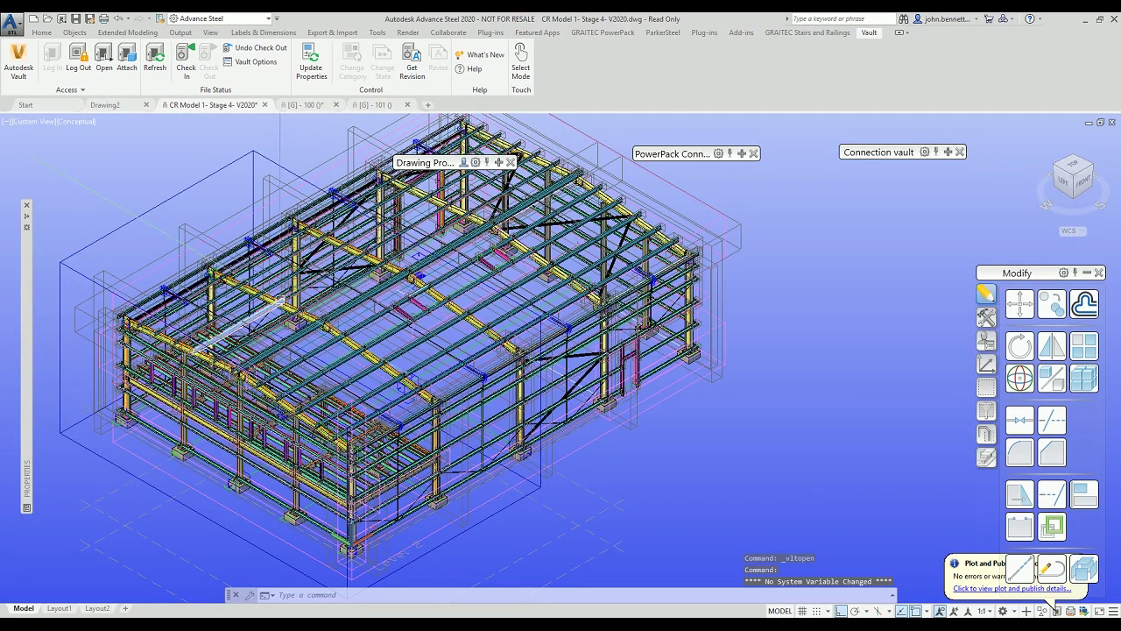
pyautogui.scroll(5, 262, 311)
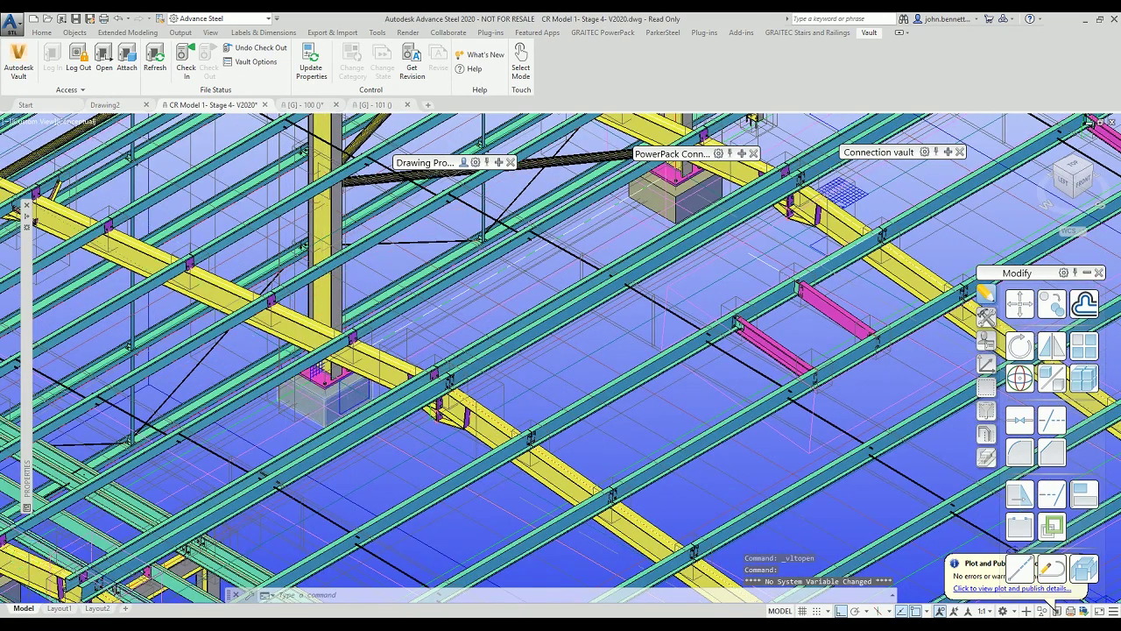
pyautogui.scroll(-2, 219, 311)
pyautogui.scroll(-10, 306, 377)
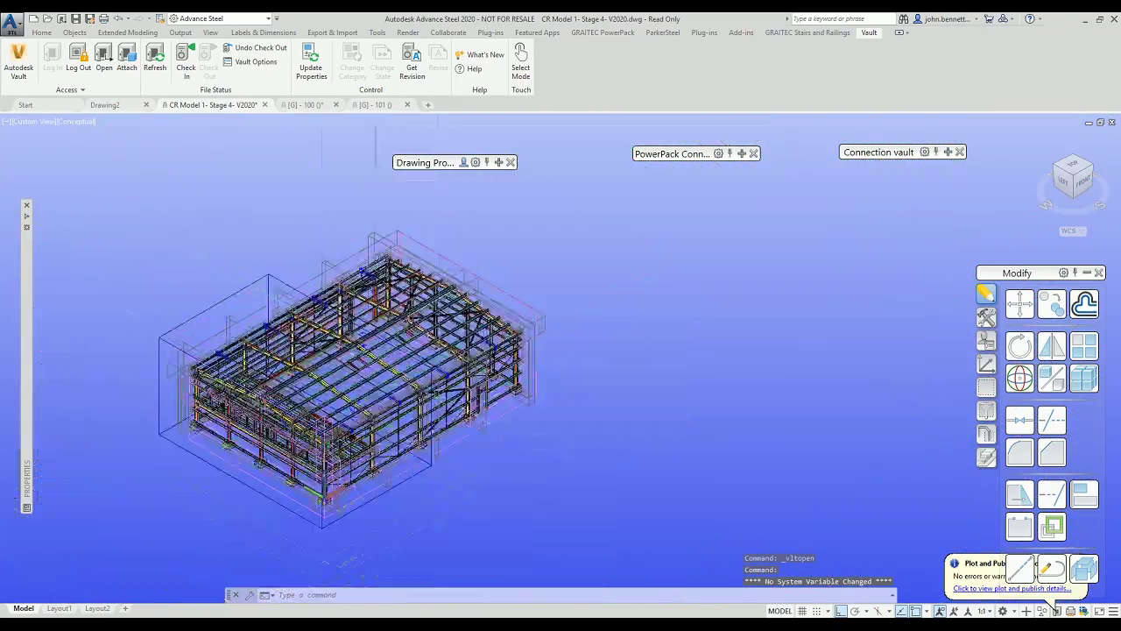
pyautogui.scroll(8, 284, 407)
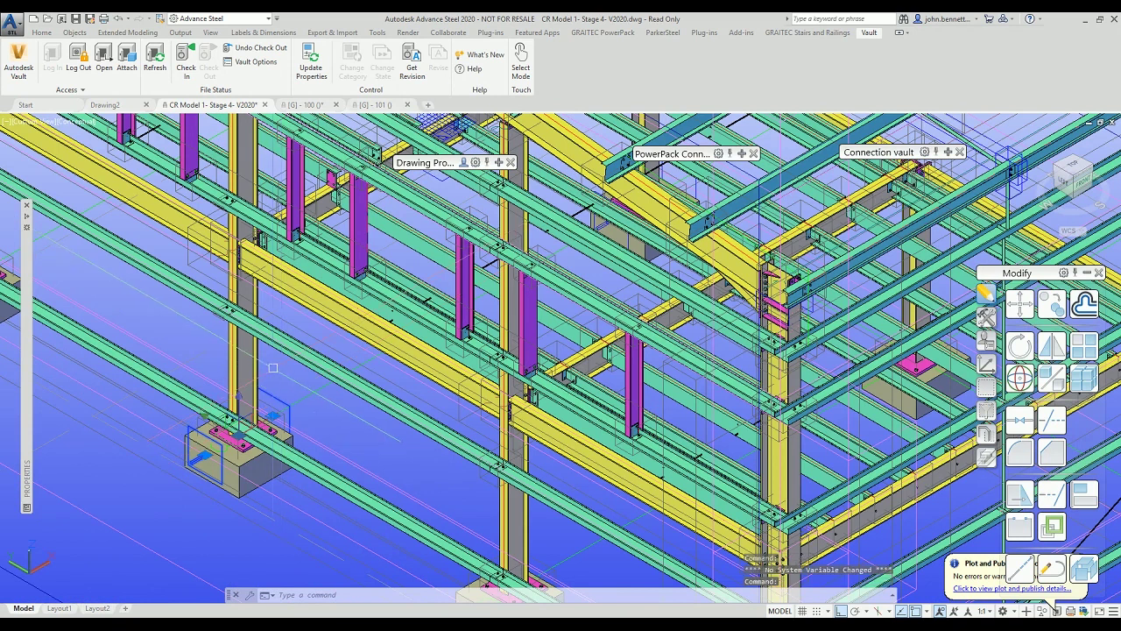
pyautogui.rightClick(200, 345)
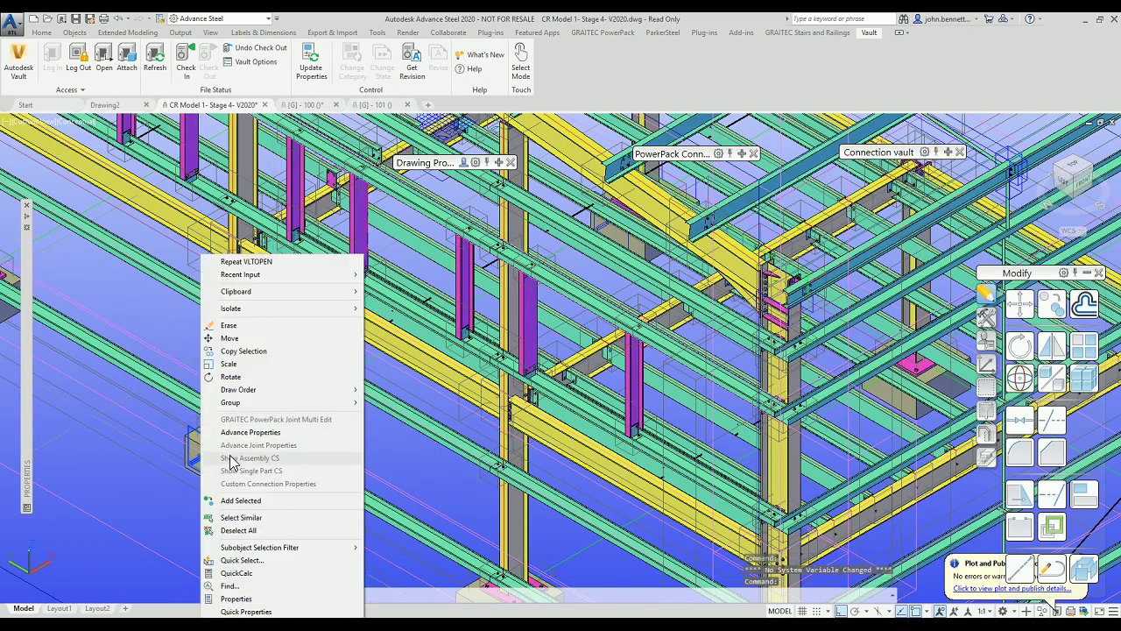
pyautogui.click(233, 433)
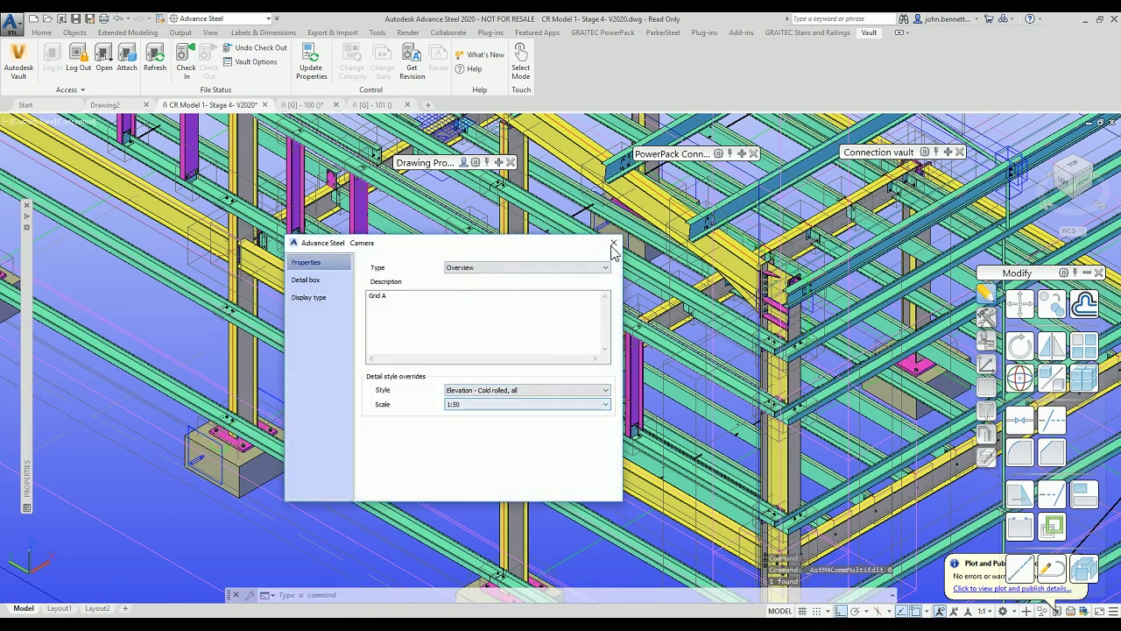
pyautogui.moveTo(403, 303); pyautogui.dragTo(355, 299)
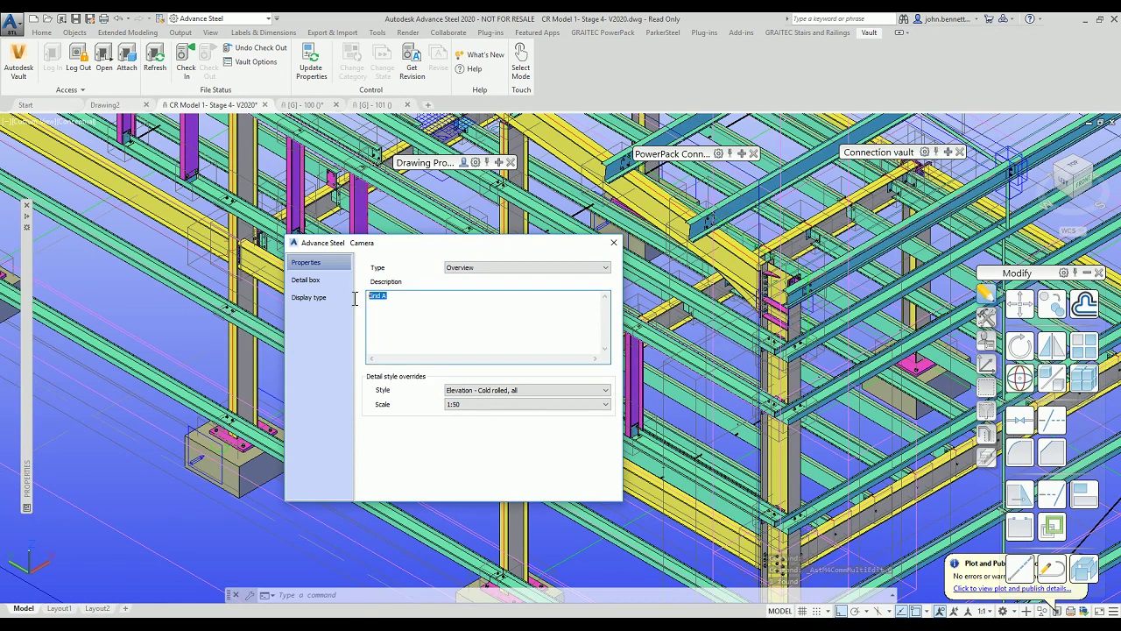
pyautogui.click(613, 245)
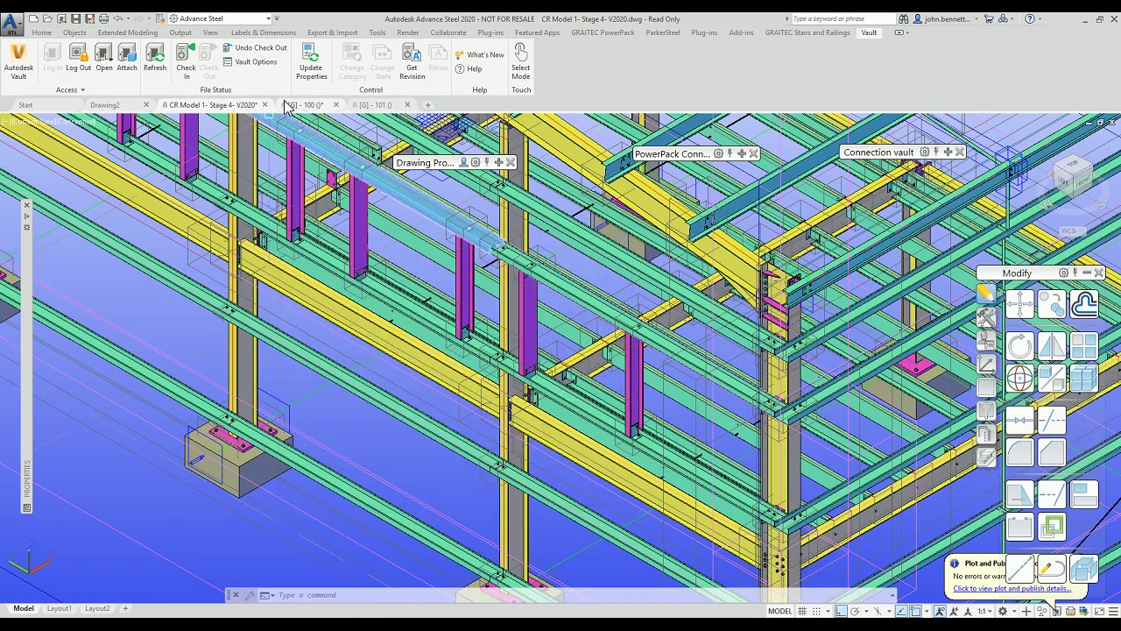
# Step: Switch to drawing [G] - 100 () and examine the view title beneath the elevation
pyautogui.click(294, 105)
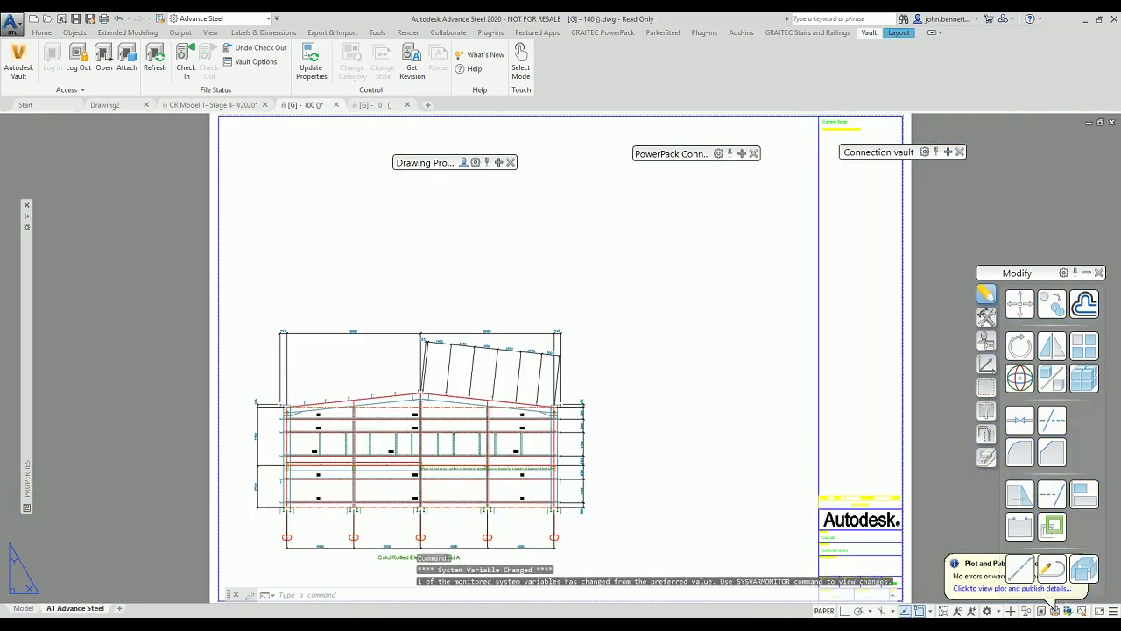
pyautogui.scroll(4, 376, 528)
pyautogui.moveTo(378, 532); pyautogui.dragTo(335, 328, button='middle')
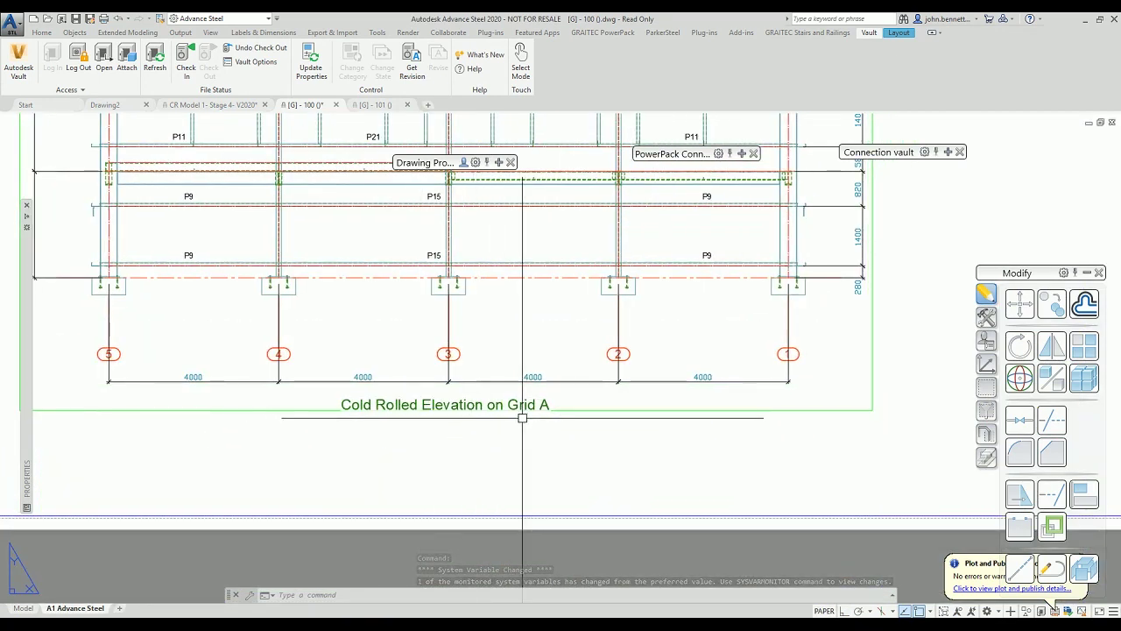
# Step: Return to the model and inspect the Advance Properties of the roof plan camera, keeping that camera selected
pyautogui.click(223, 111)
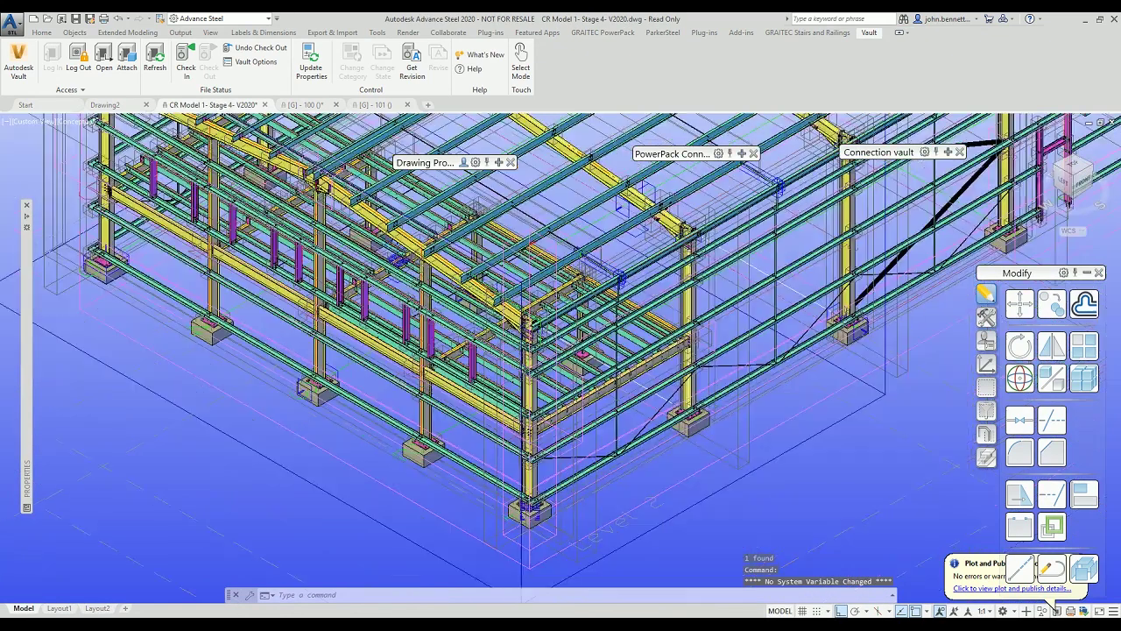
pyautogui.moveTo(347, 332); pyautogui.dragTo(226, 487)
pyautogui.press('Escape')
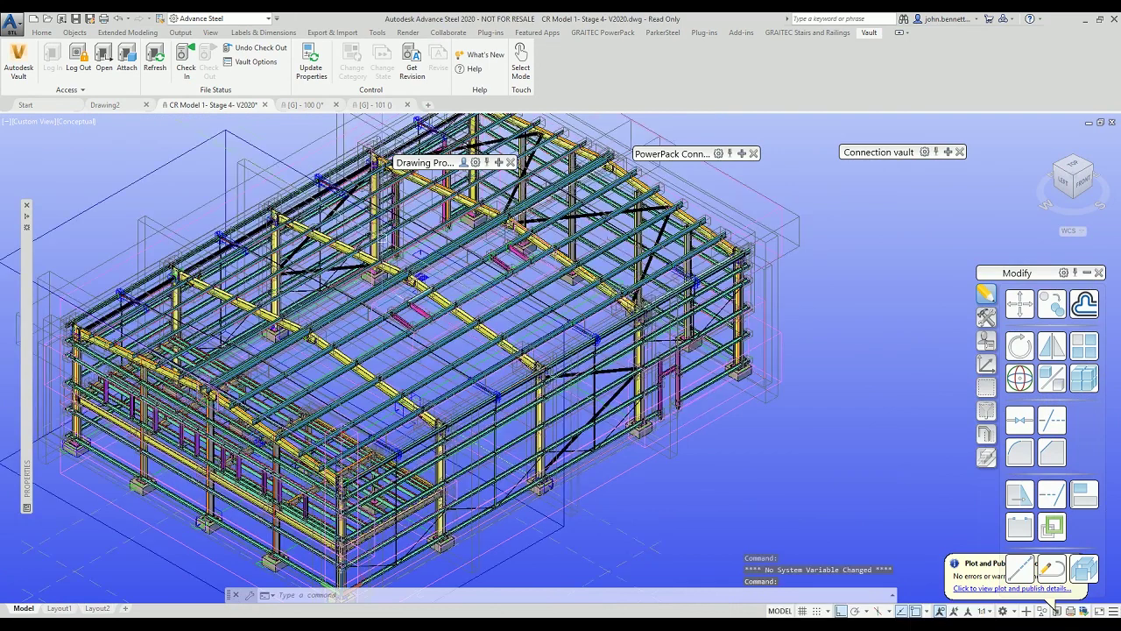
pyautogui.scroll(6, 440, 390)
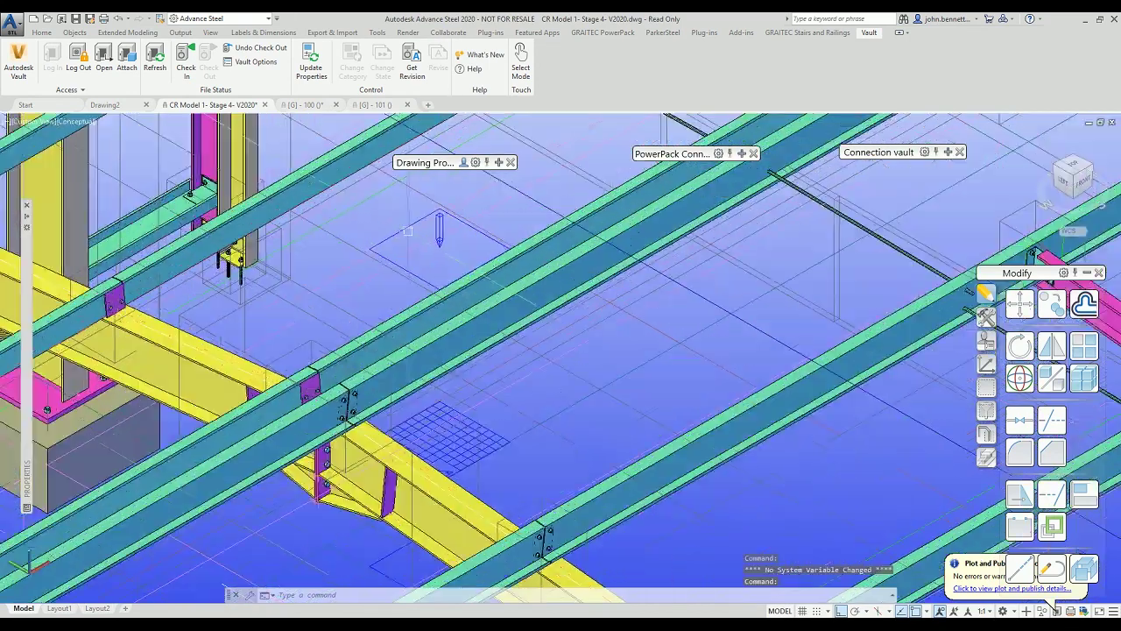
pyautogui.rightClick(378, 211)
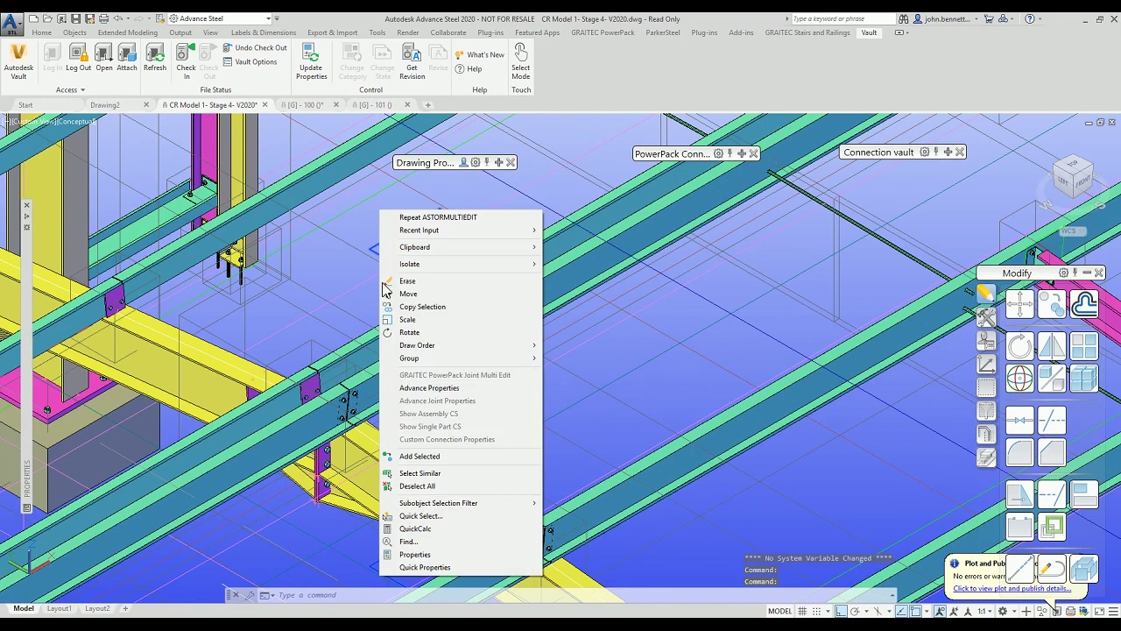
pyautogui.click(420, 388)
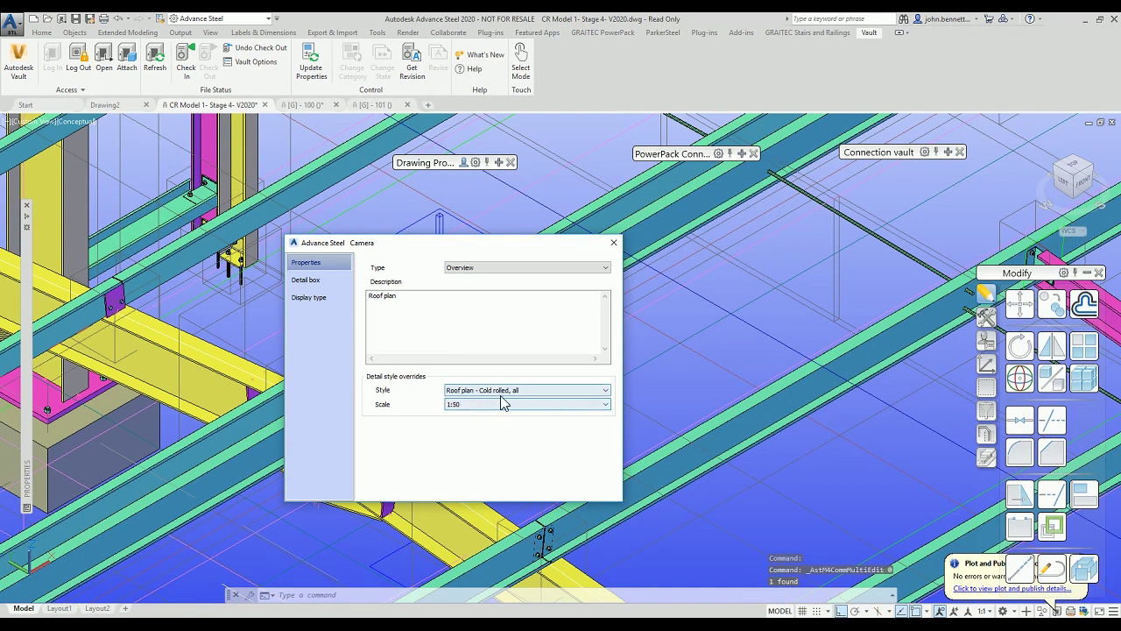
pyautogui.click(613, 242)
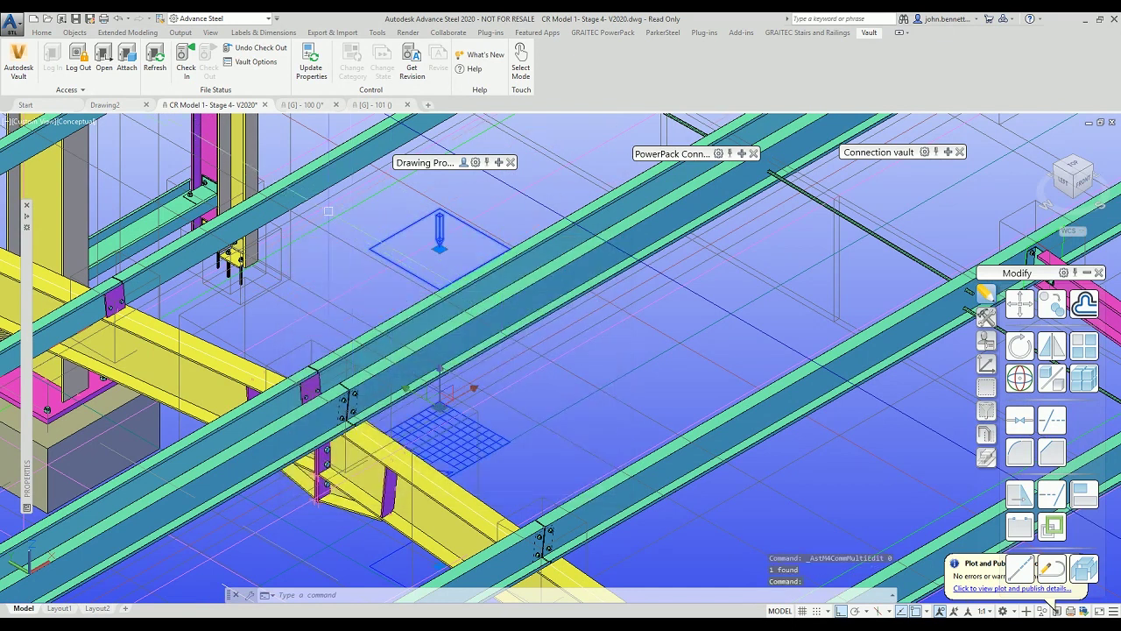
# Step: Generate drawing 102 from the selected roof plan camera with the Cameras - Selected - A1 drawing process, accepting the process properties
pyautogui.moveTo(429, 163); pyautogui.dragTo(591, 198)
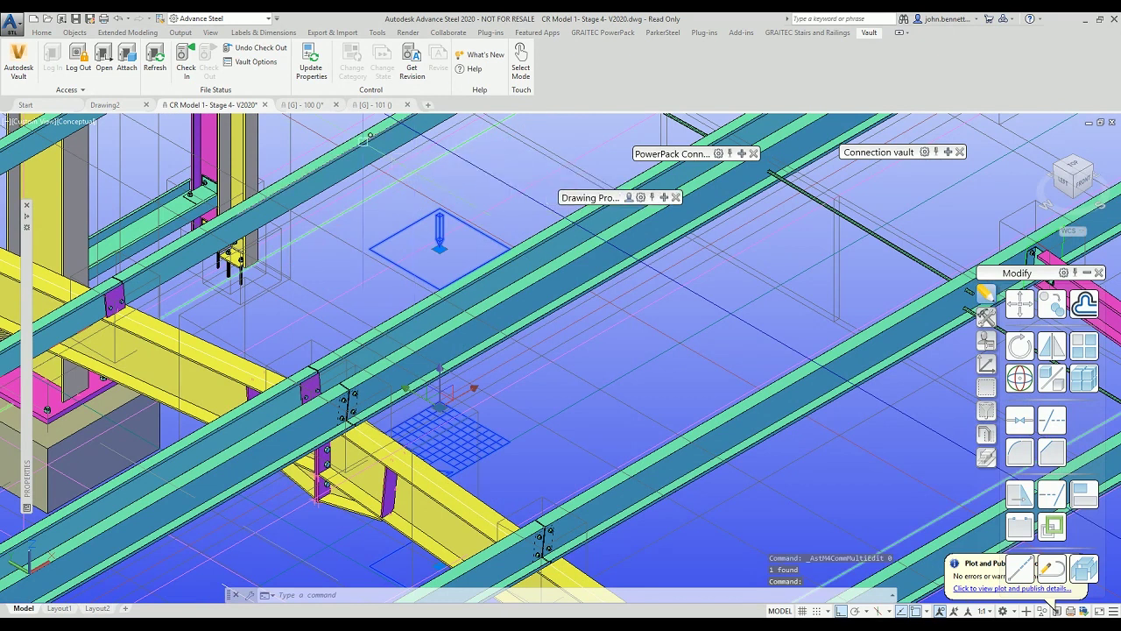
pyautogui.click(41, 33)
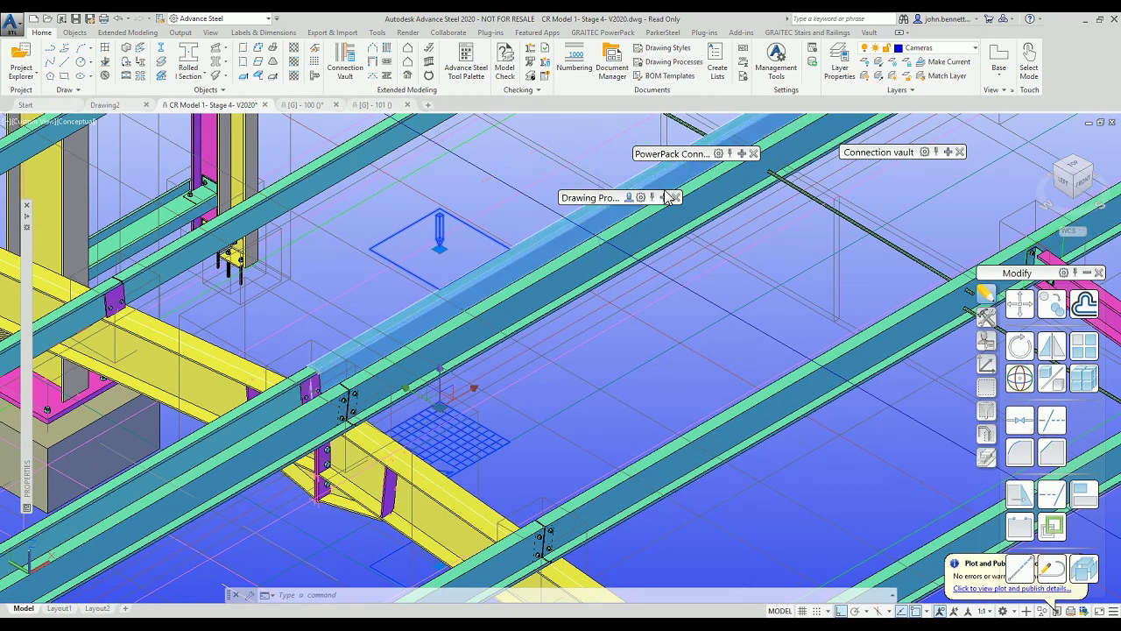
pyautogui.moveTo(665, 198)
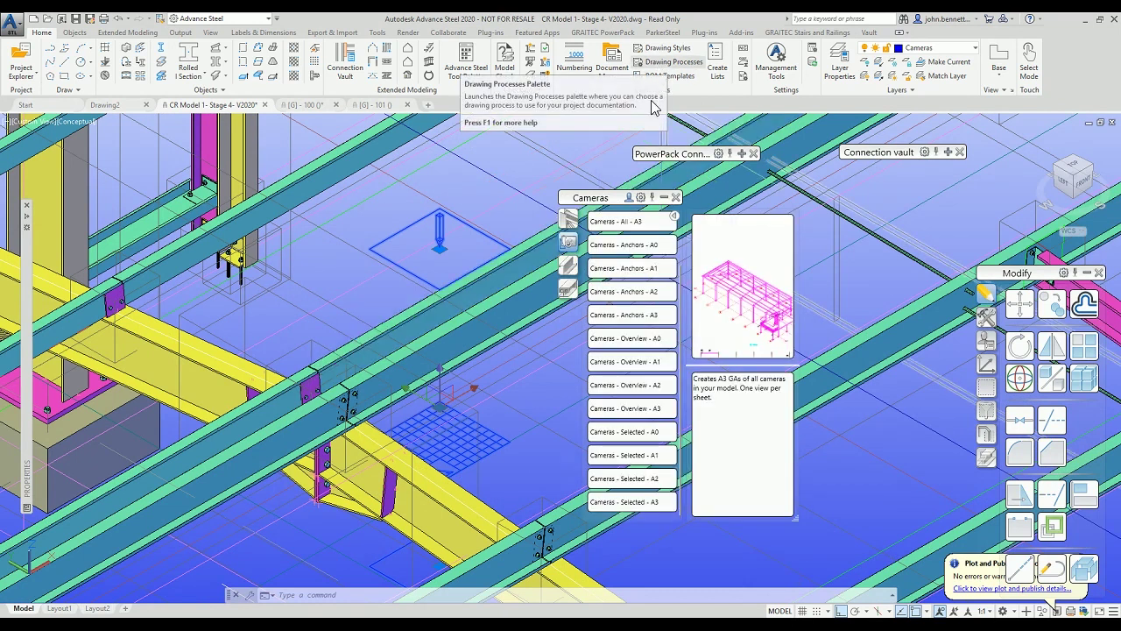
pyautogui.click(624, 454)
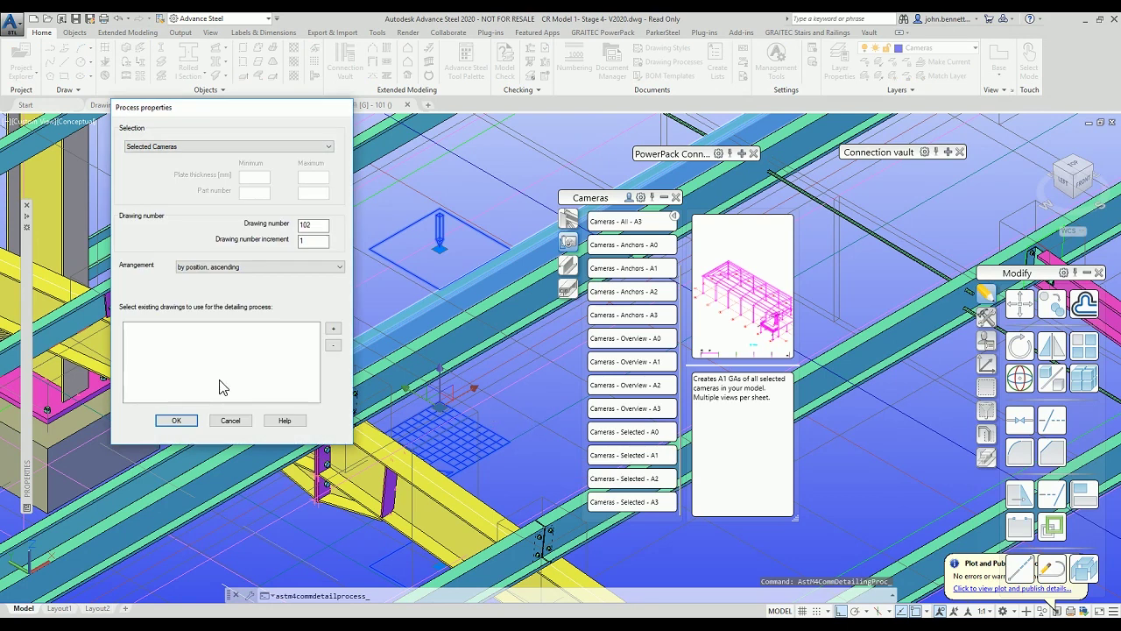
pyautogui.click(174, 420)
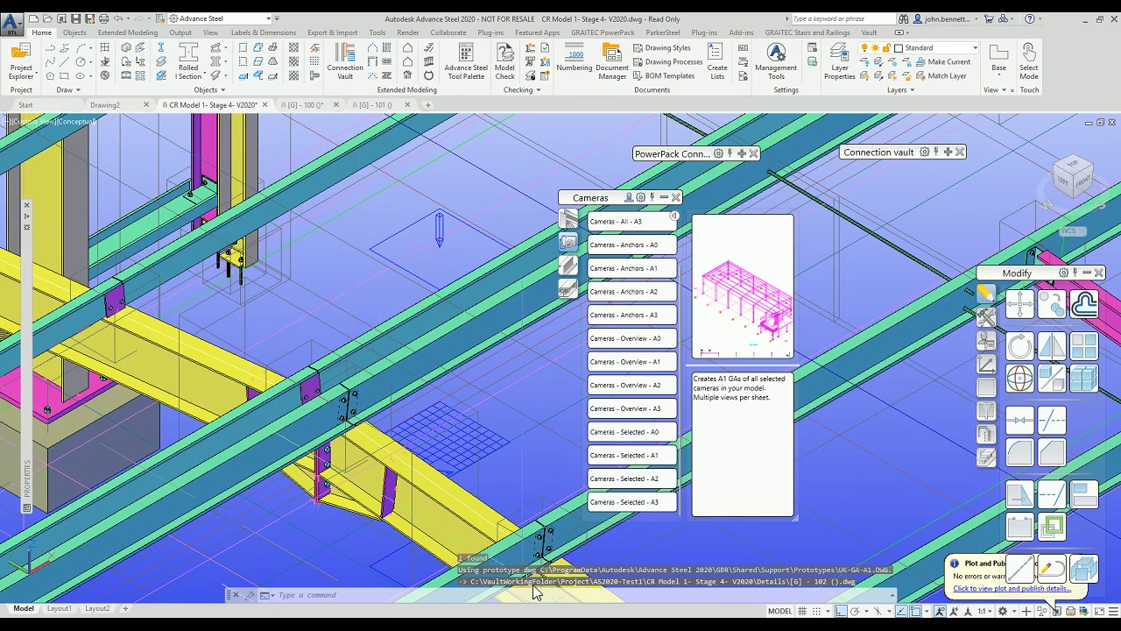
pyautogui.moveTo(675, 268)
pyautogui.click(663, 198)
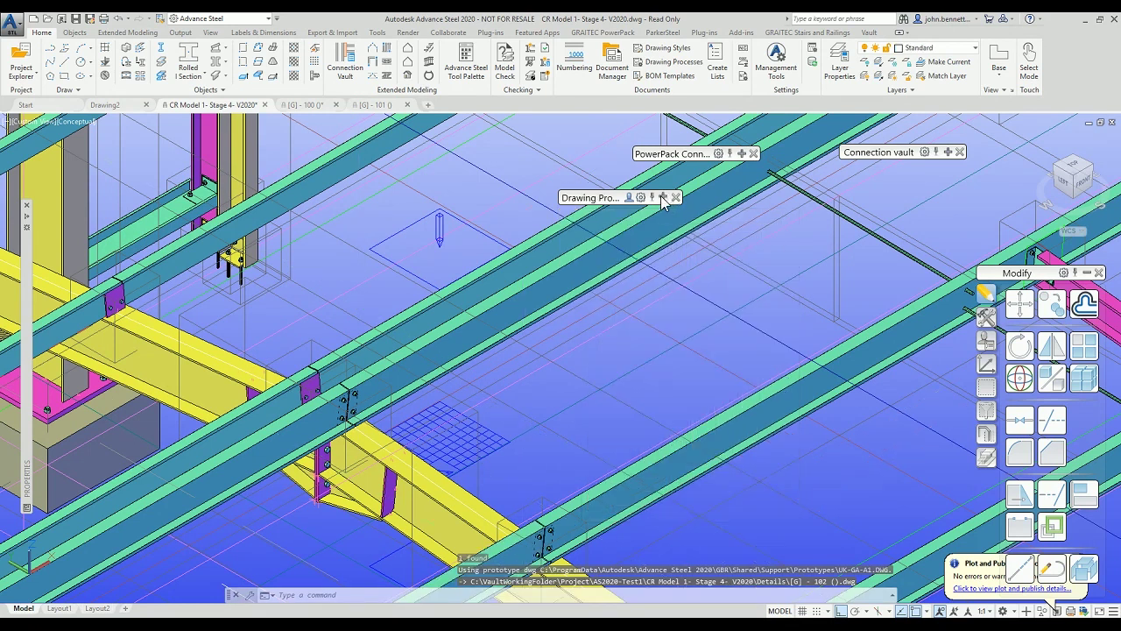
# Step: Show the roof plan camera's detail drawing [G] - 102 () and close it, saving its changes
pyautogui.click(377, 268)
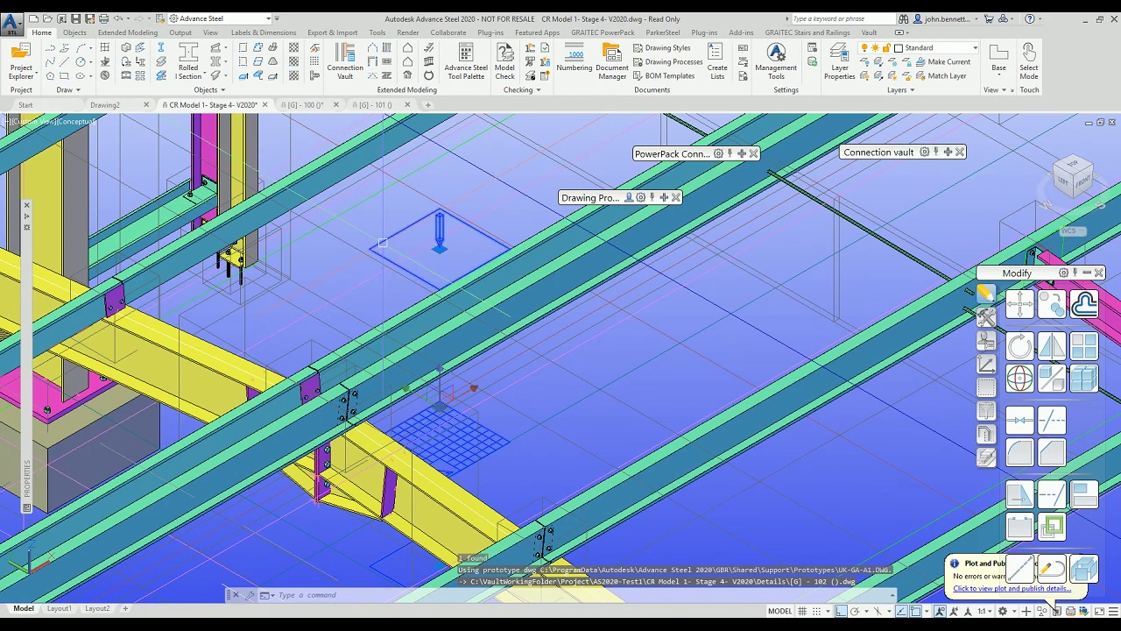
pyautogui.rightClick(386, 199)
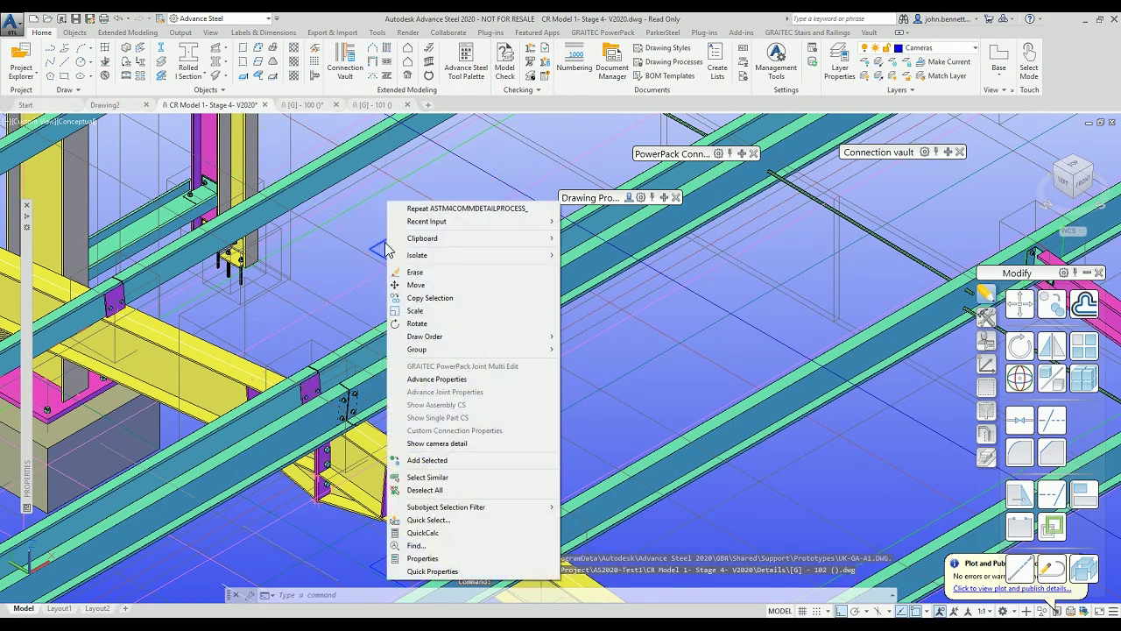
pyautogui.click(427, 442)
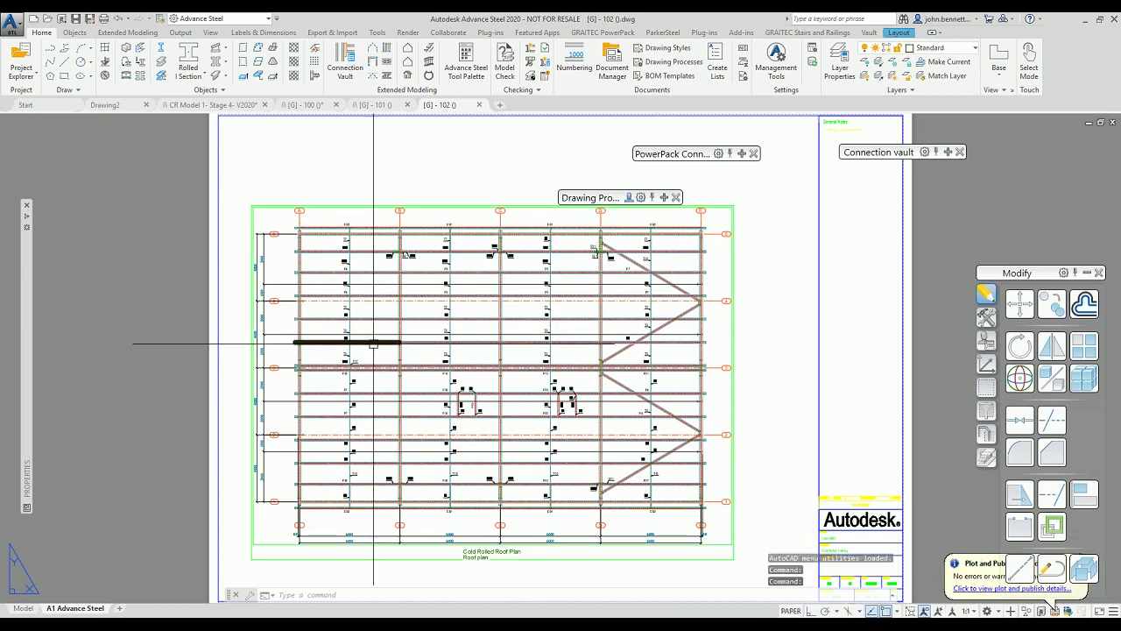
pyautogui.click(479, 105)
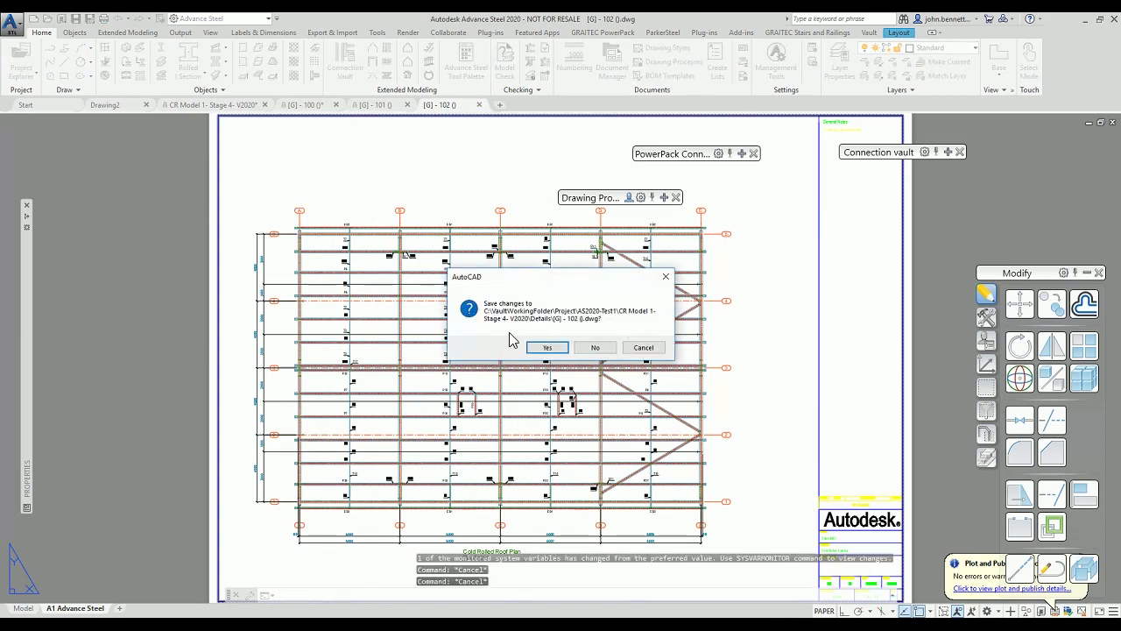
pyautogui.click(545, 348)
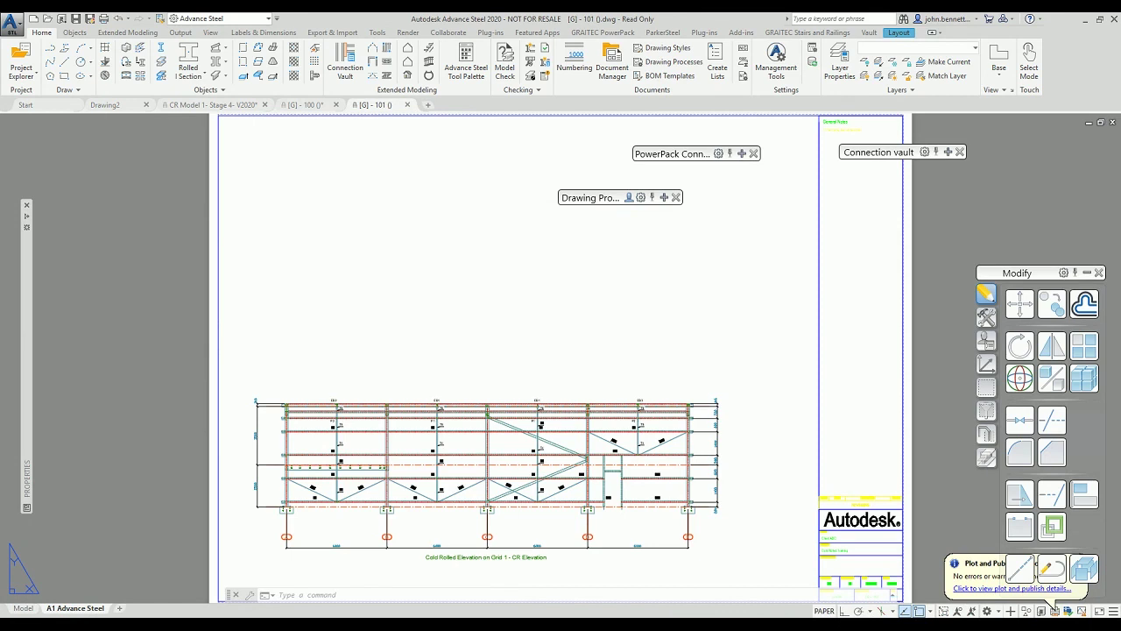
# Step: Return to the model and preview the up-to-date detail [G] - 102 ().dwg in the Document Manager, leaving without changes
pyautogui.click(224, 105)
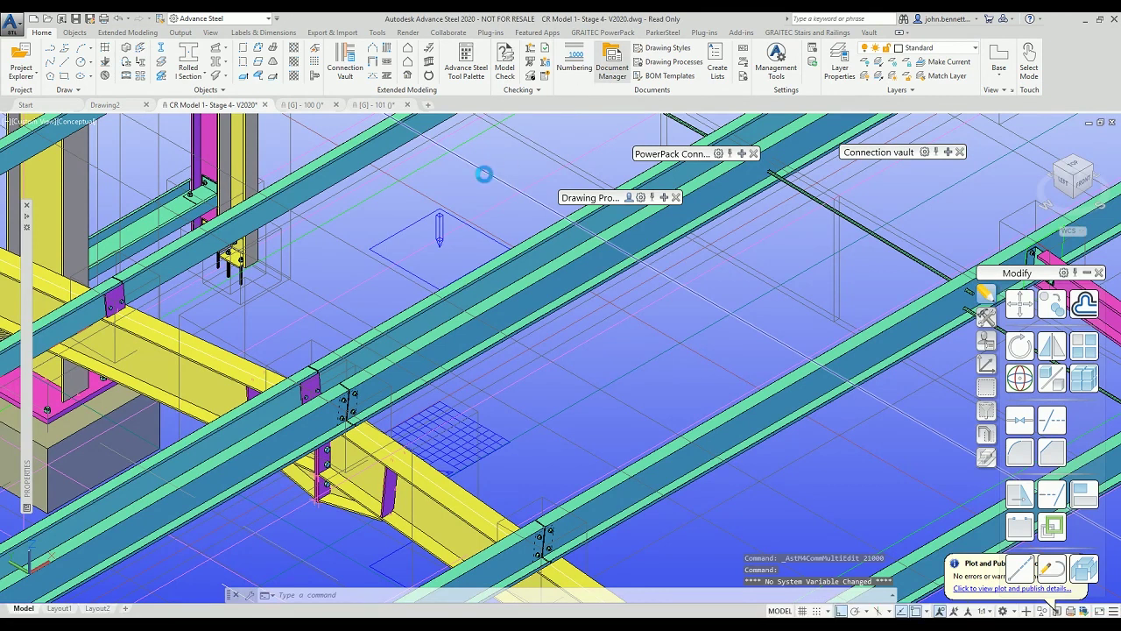
pyautogui.click(360, 223)
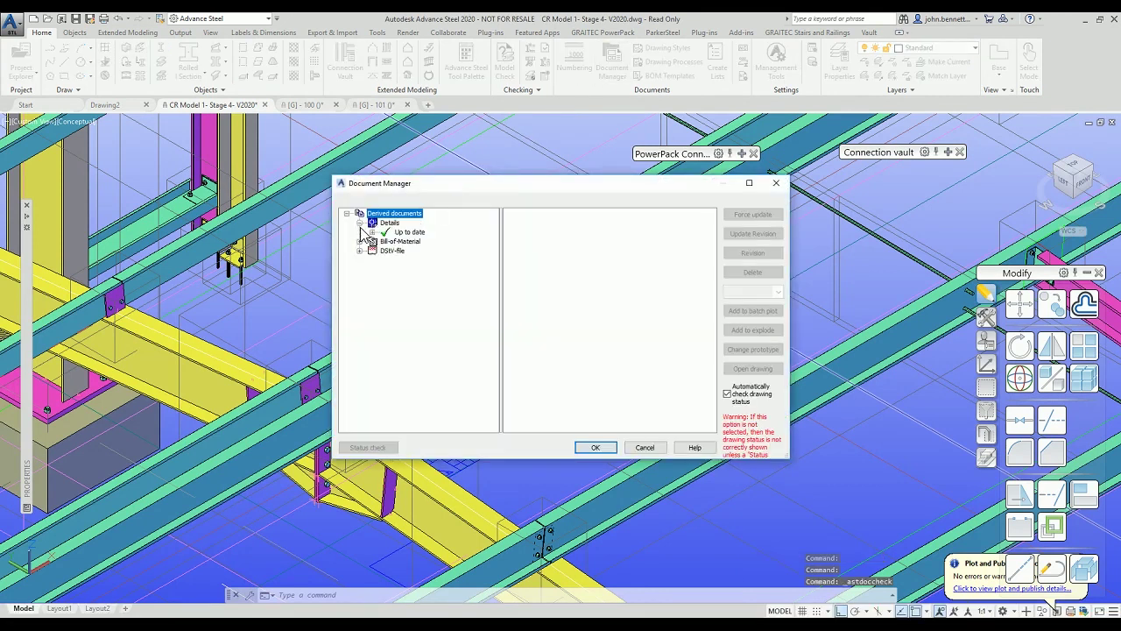
pyautogui.click(372, 232)
pyautogui.click(418, 261)
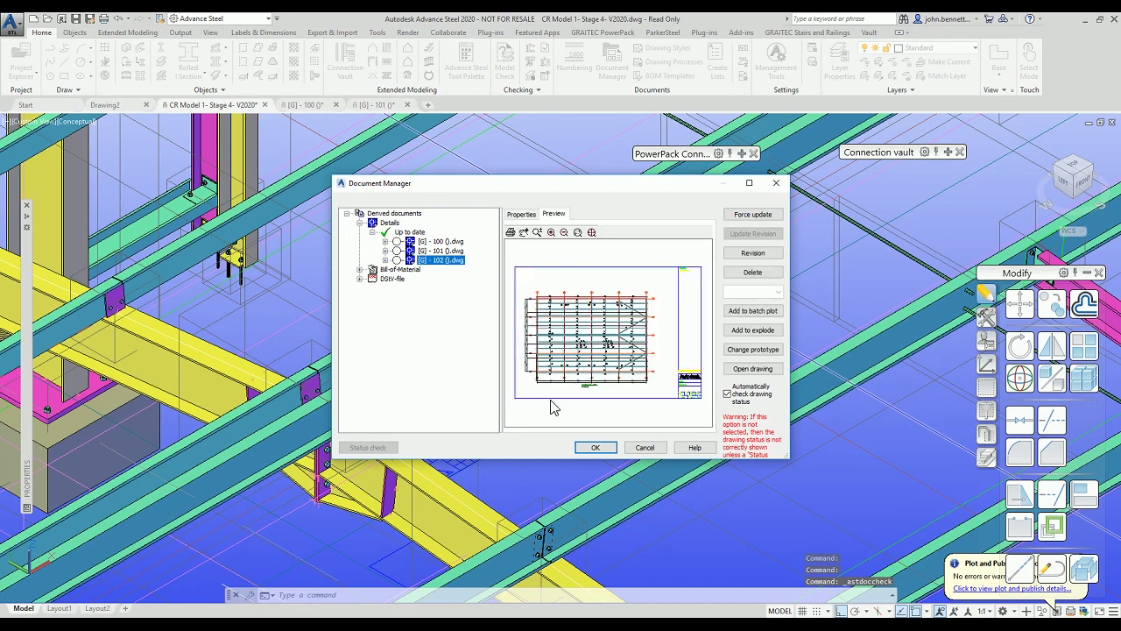
pyautogui.click(642, 448)
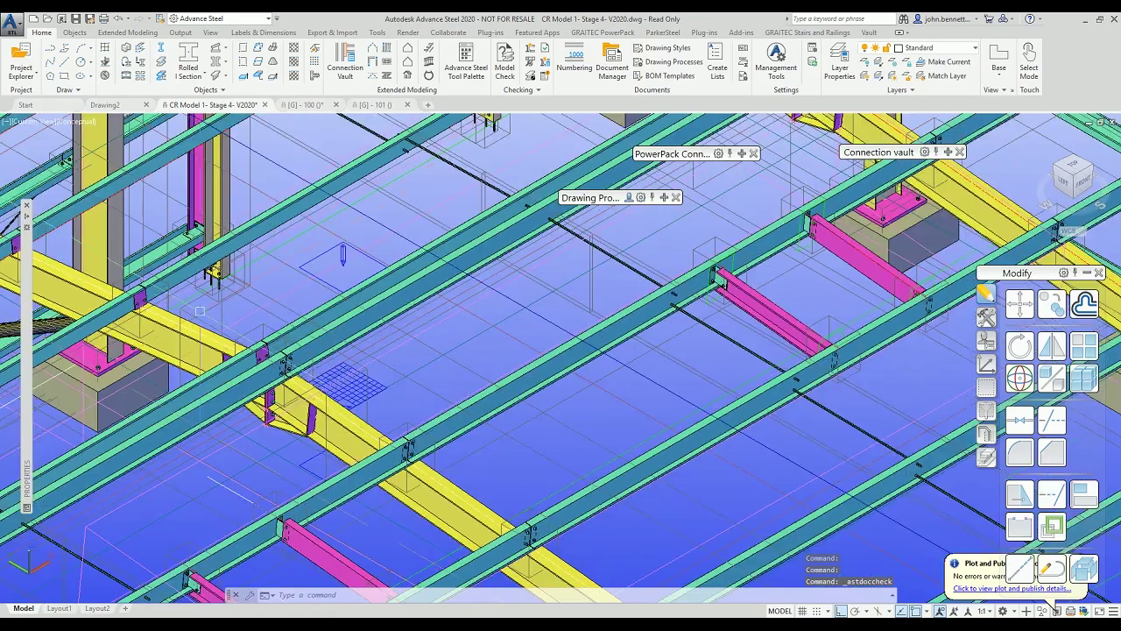
# Step: Generate assembly drawings of one rafter and its supporting column with the Assemblies A2 - Single - BOM process, entering drawing number 500
pyautogui.scroll(-5, 200, 310)
pyautogui.scroll(3, 297, 316)
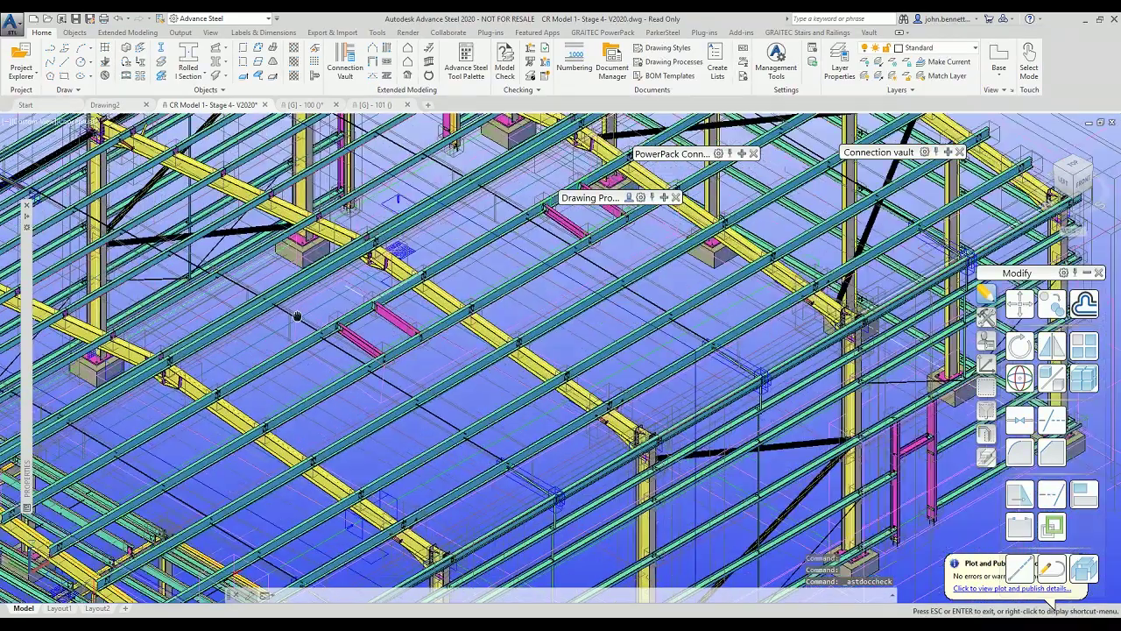
pyautogui.moveTo(298, 316); pyautogui.dragTo(381, 244, button='middle')
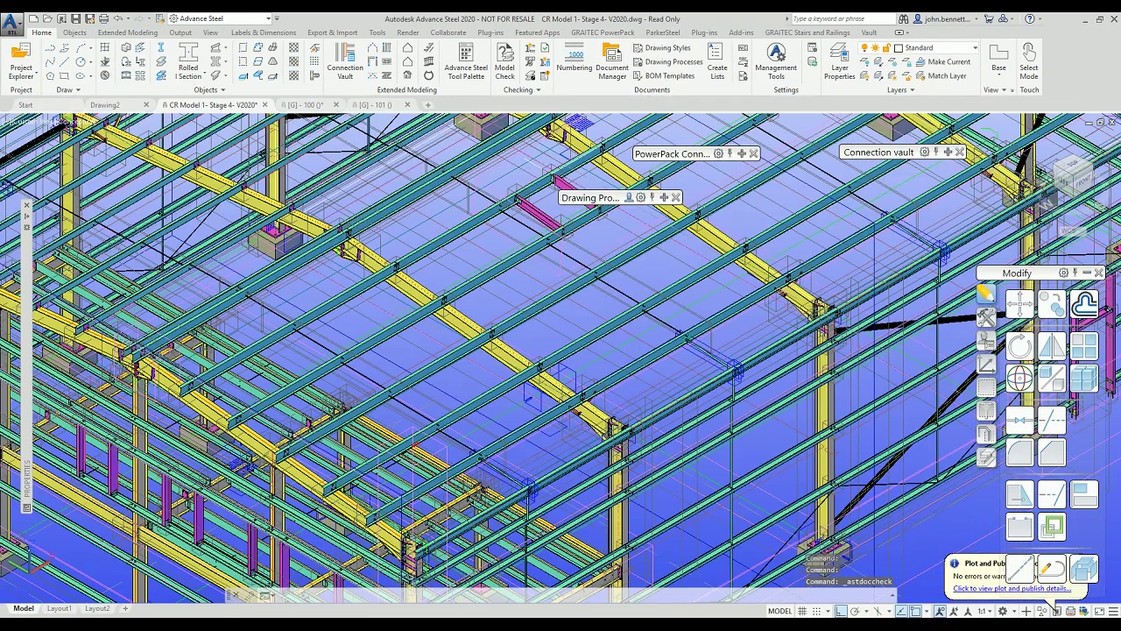
pyautogui.click(401, 292)
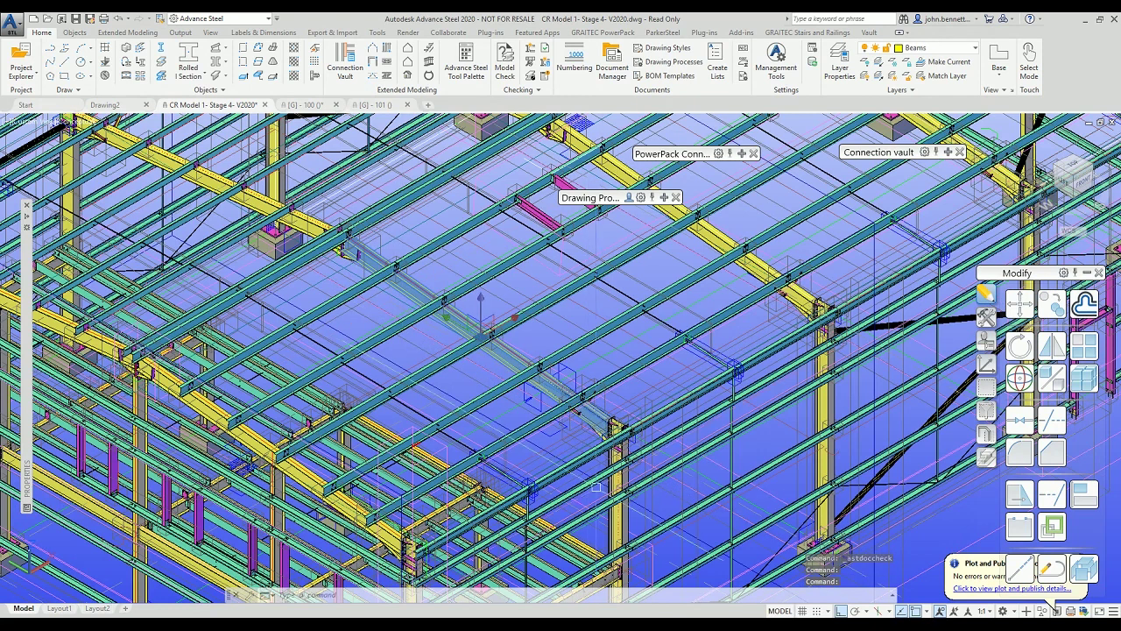
pyautogui.scroll(3, 628, 511)
pyautogui.click(634, 507)
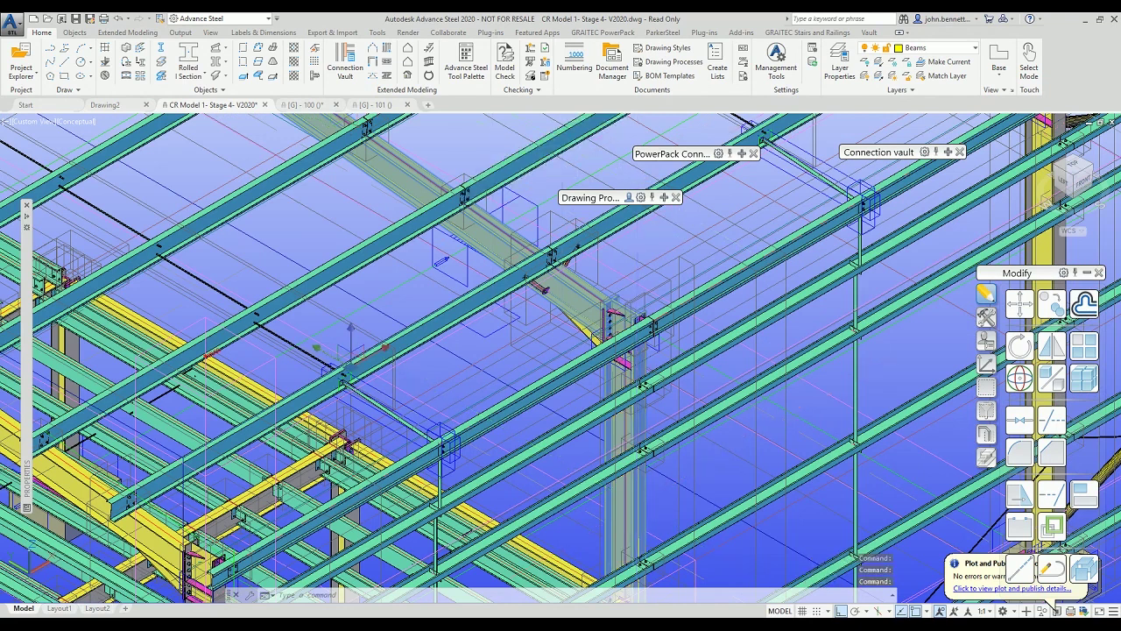
pyautogui.moveTo(663, 199)
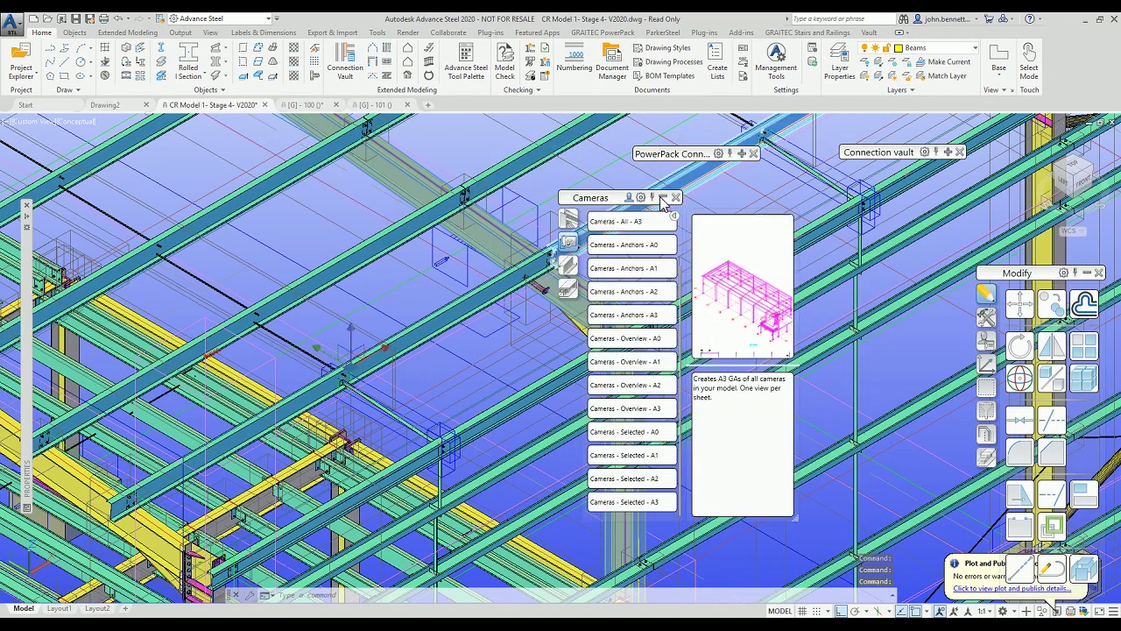
pyautogui.click(569, 238)
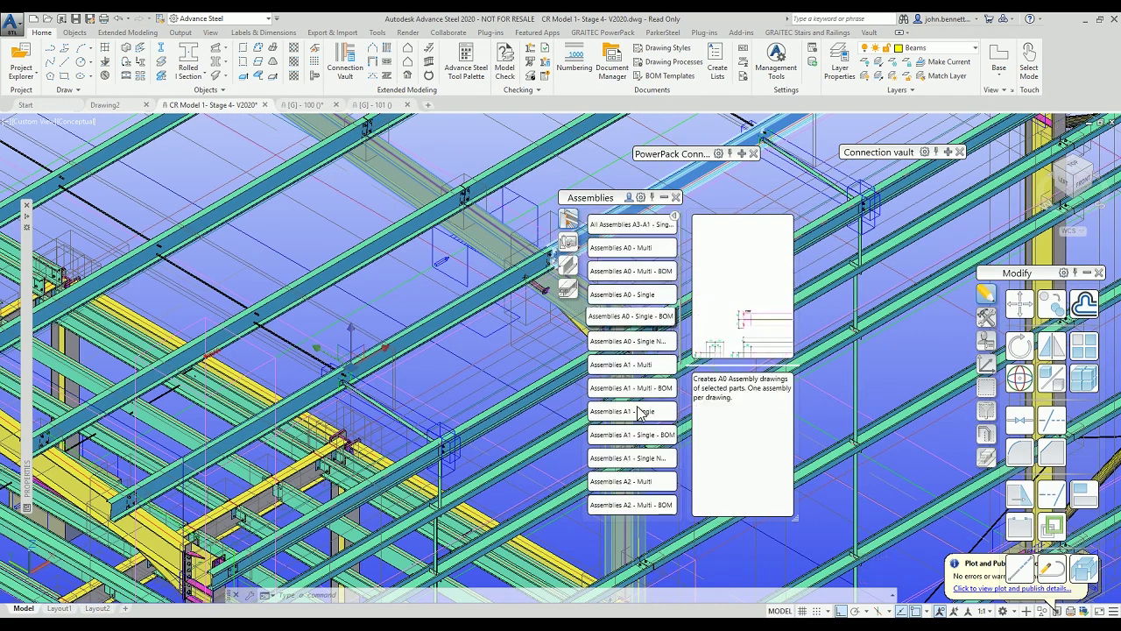
pyautogui.scroll(-5, 622, 495)
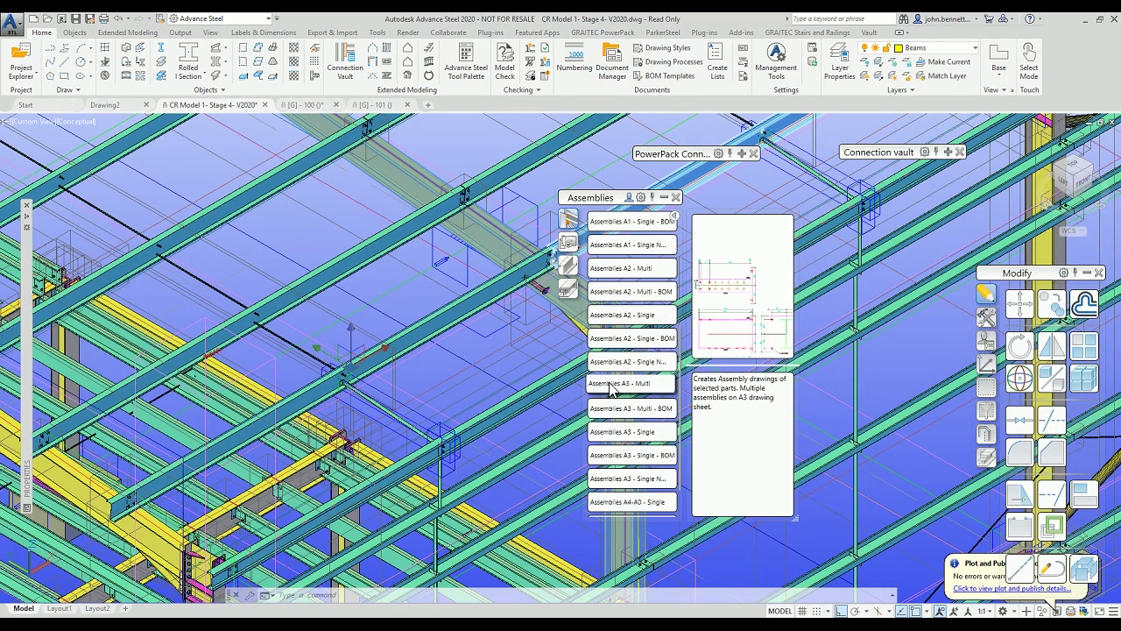
pyautogui.moveTo(600, 337); pyautogui.dragTo(421, 347)
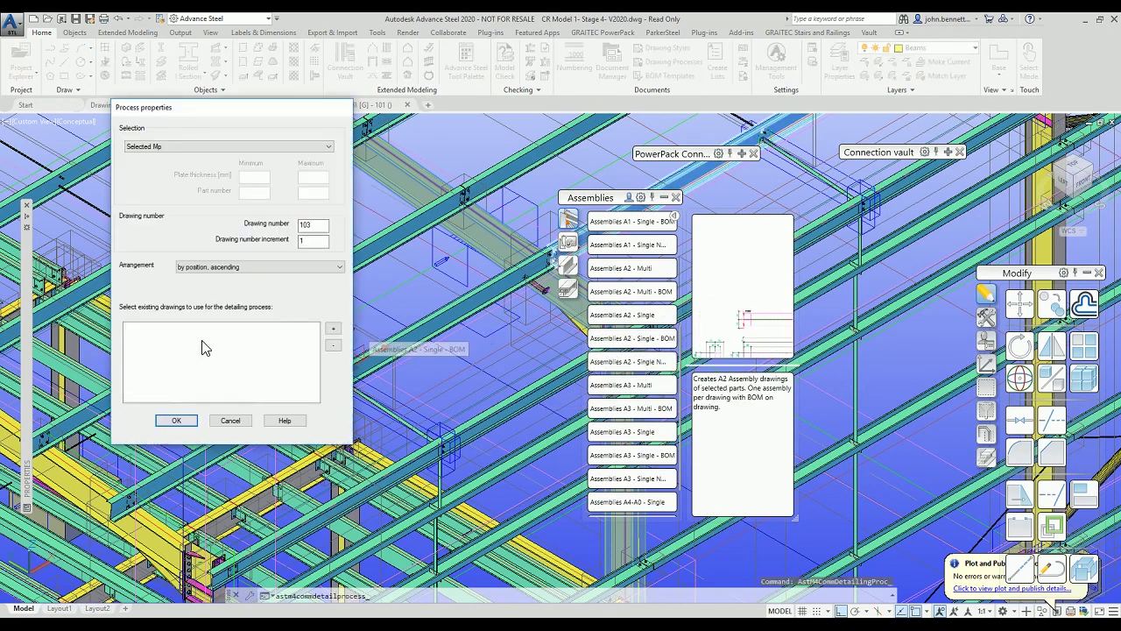
pyautogui.click(176, 422)
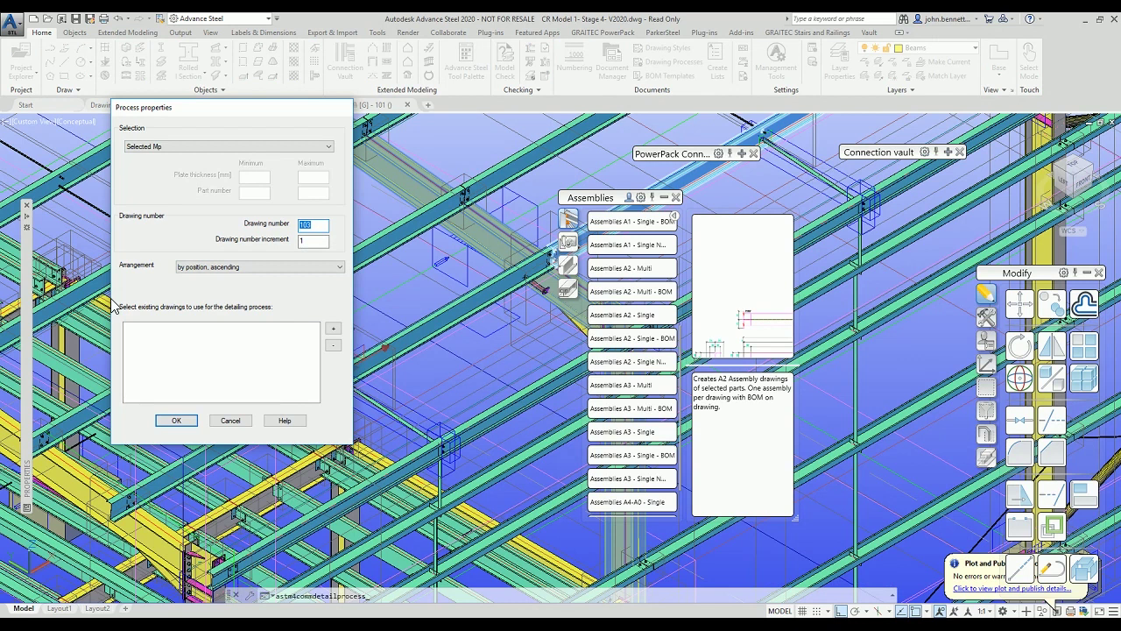
pyautogui.write('500')
pyautogui.click(170, 420)
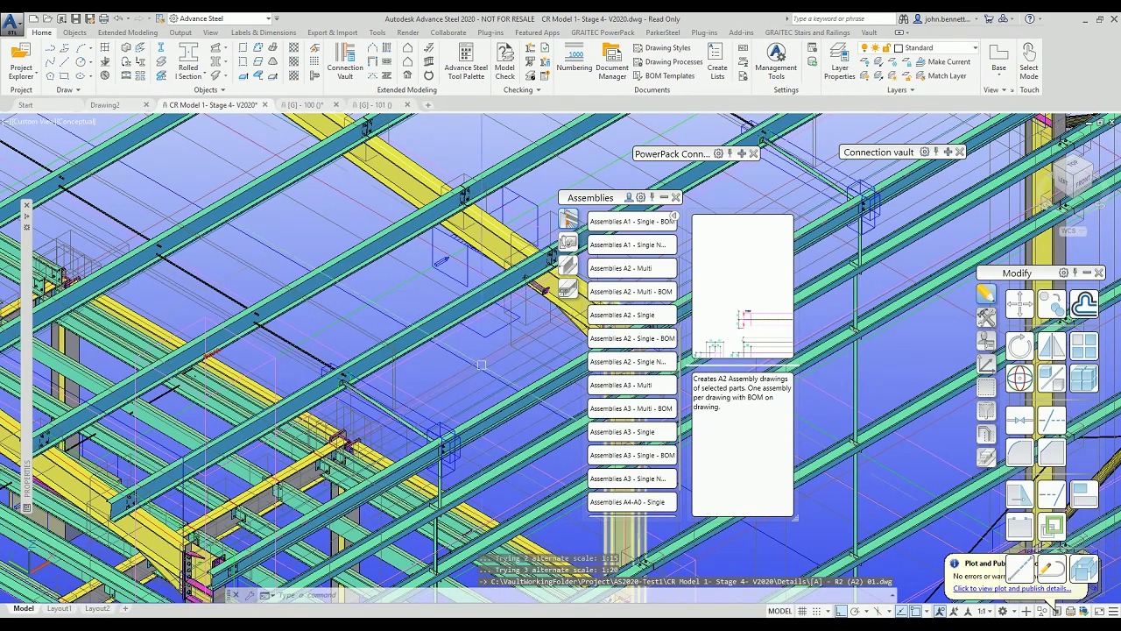
# Step: Show the rafter's assembly detail [A] - R2 (A2) 01 and close it, saving its changes
pyautogui.click(387, 186)
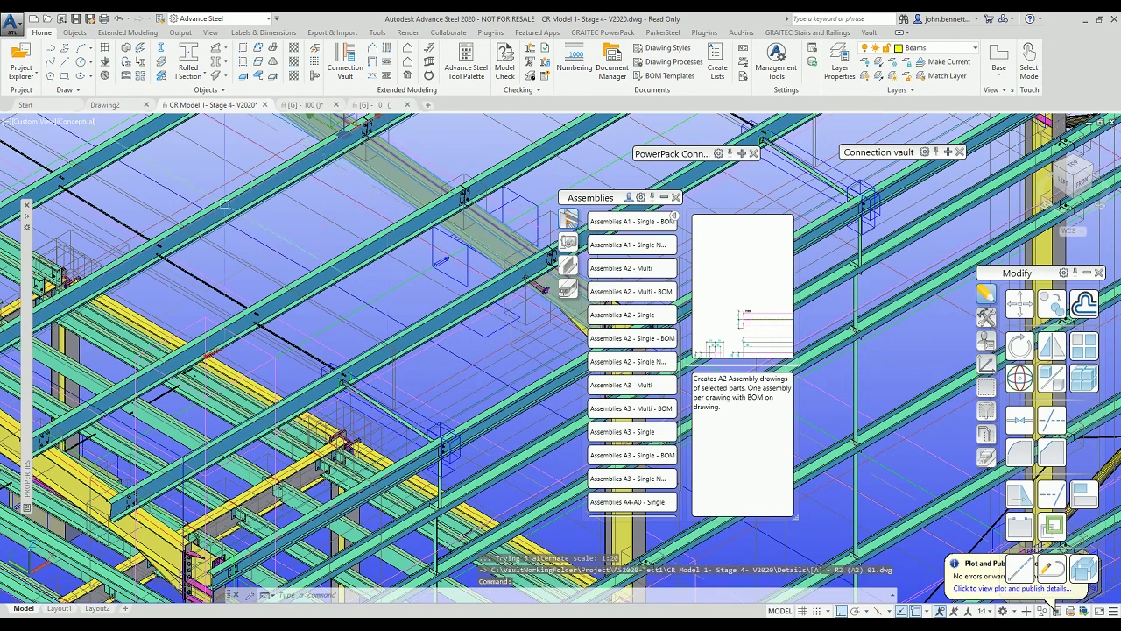
pyautogui.rightClick(288, 216)
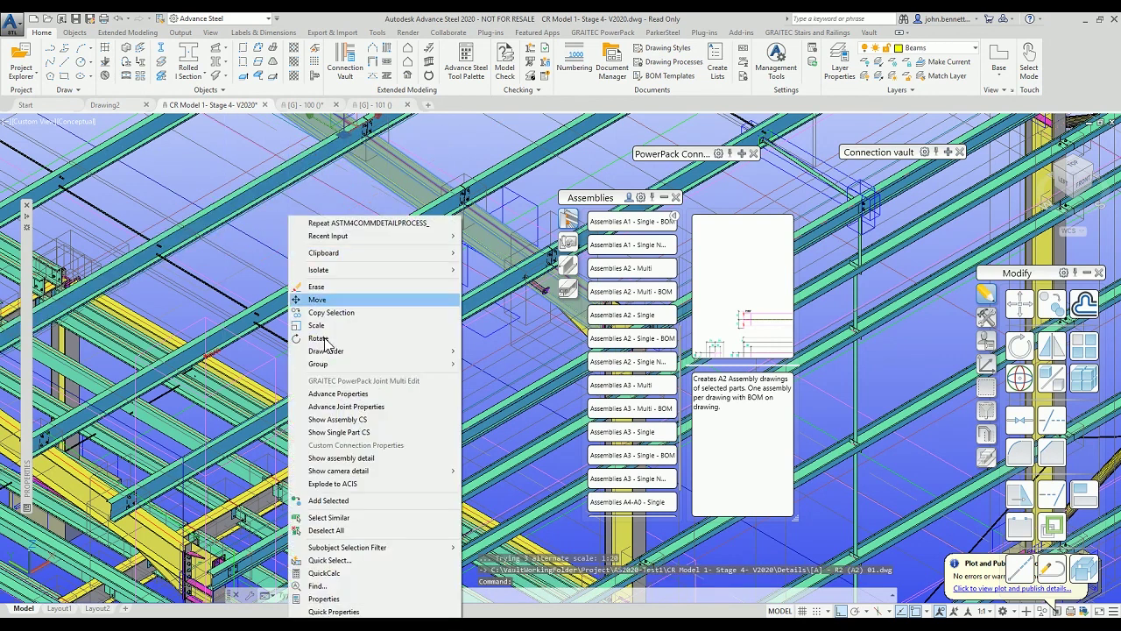
pyautogui.click(336, 461)
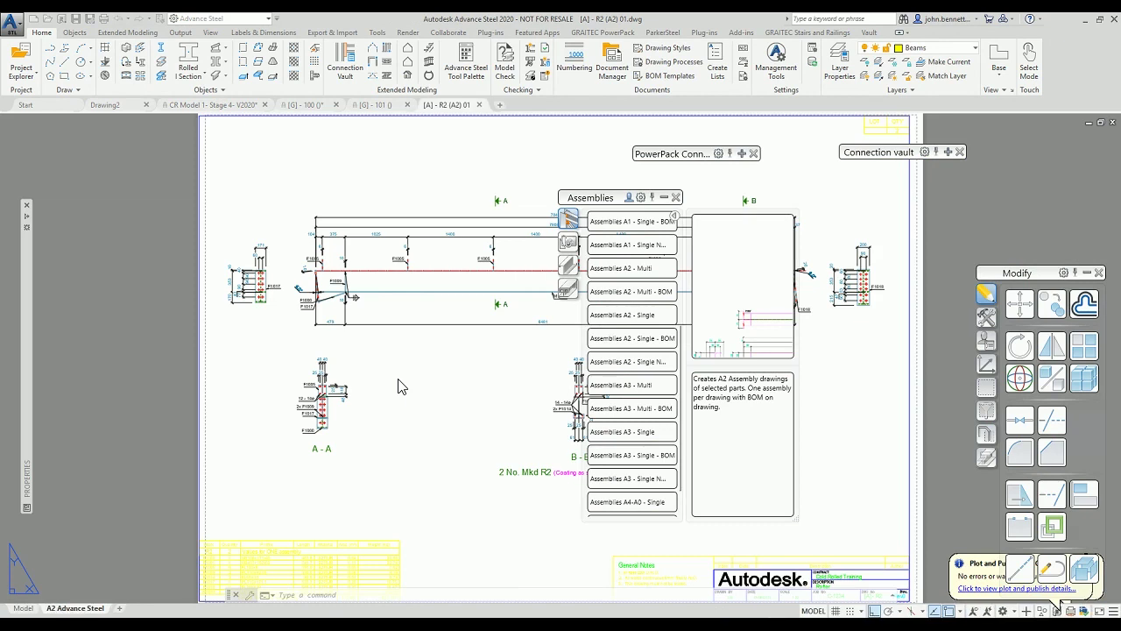
pyautogui.click(662, 198)
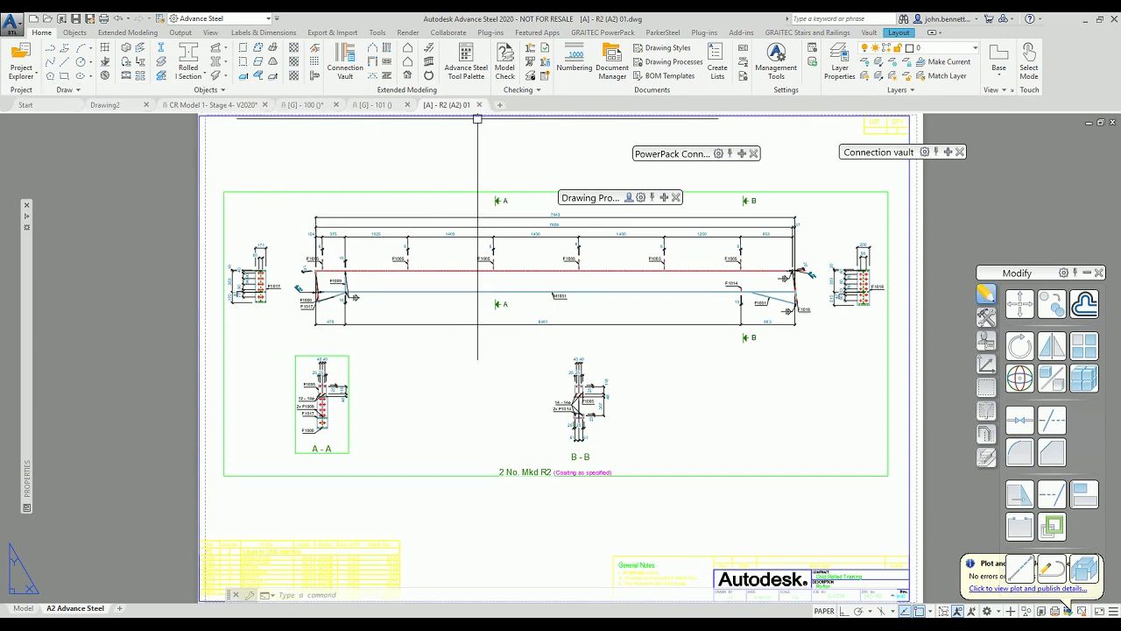
pyautogui.click(479, 105)
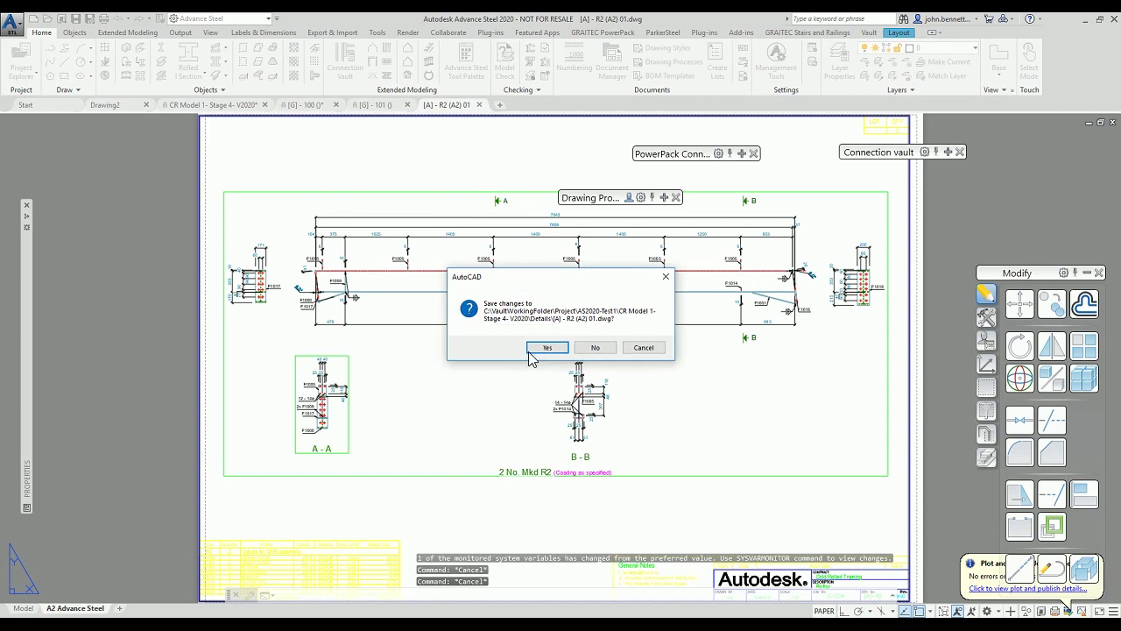
pyautogui.click(529, 350)
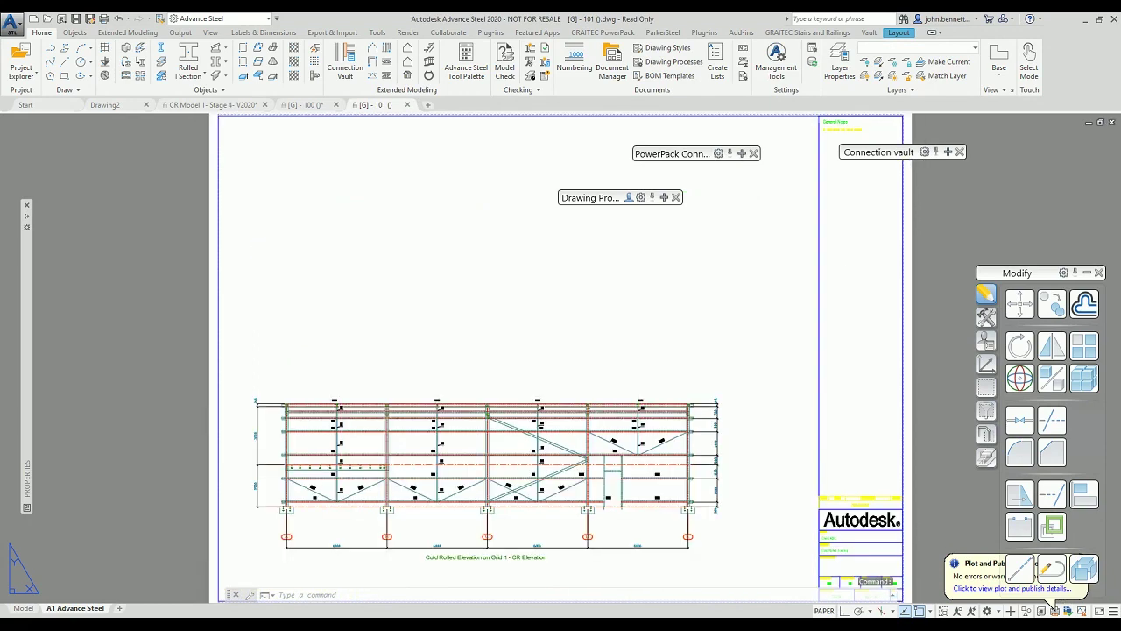
# Step: Generate part drawings of the rafter end plate, upper column stiffener and stay plate with Parts A3 - Single - BOM, accepting the process properties
pyautogui.click(188, 105)
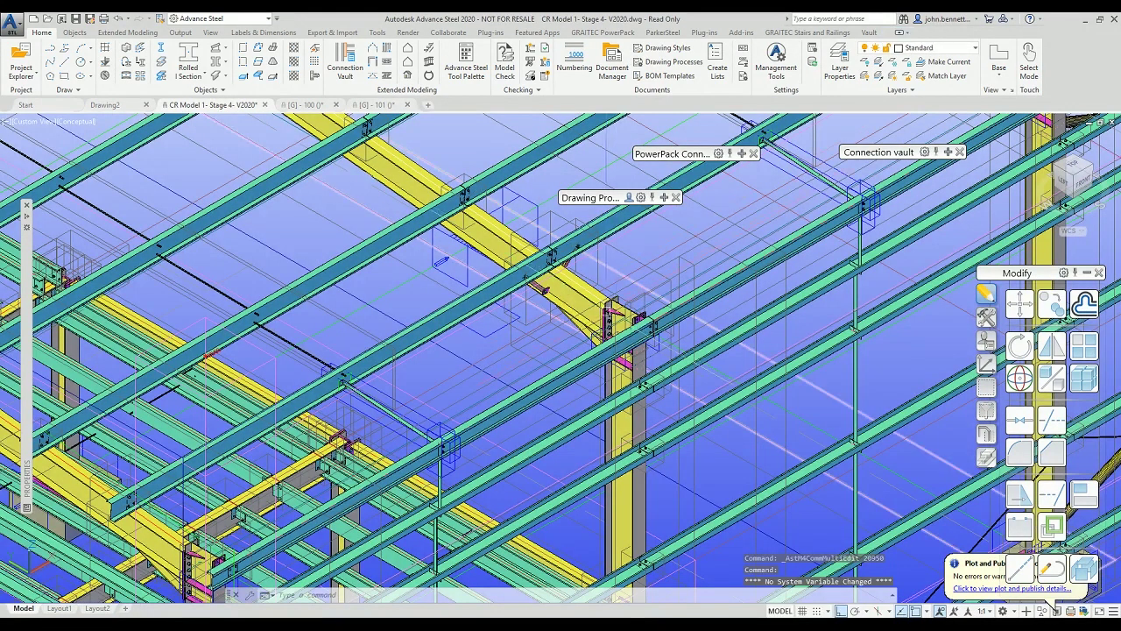
pyautogui.scroll(6, 616, 272)
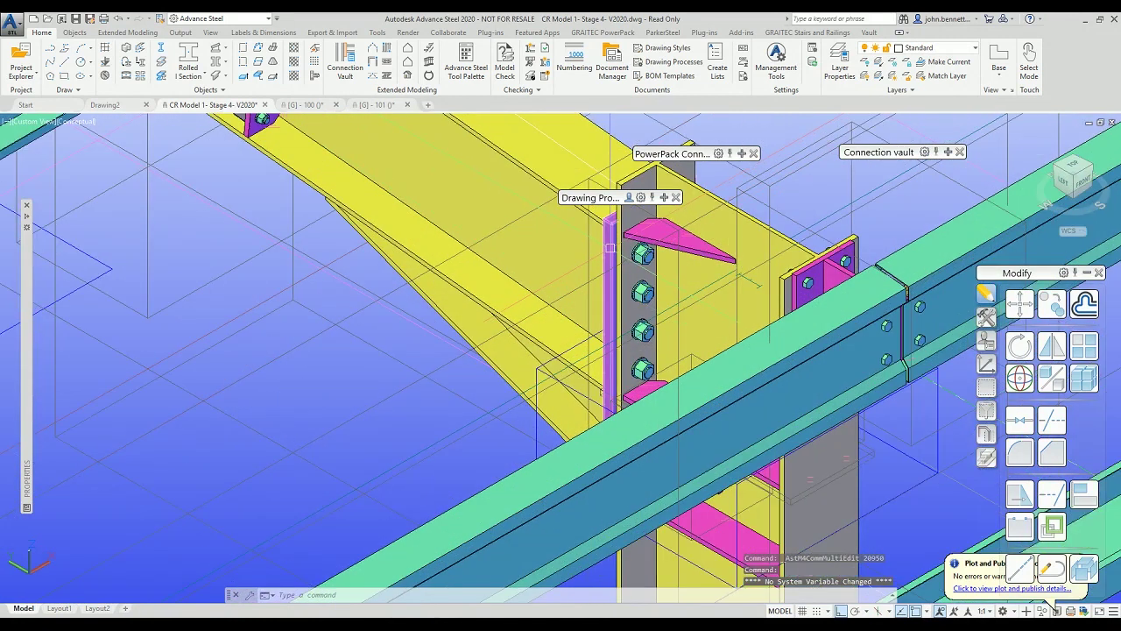
pyautogui.click(610, 248)
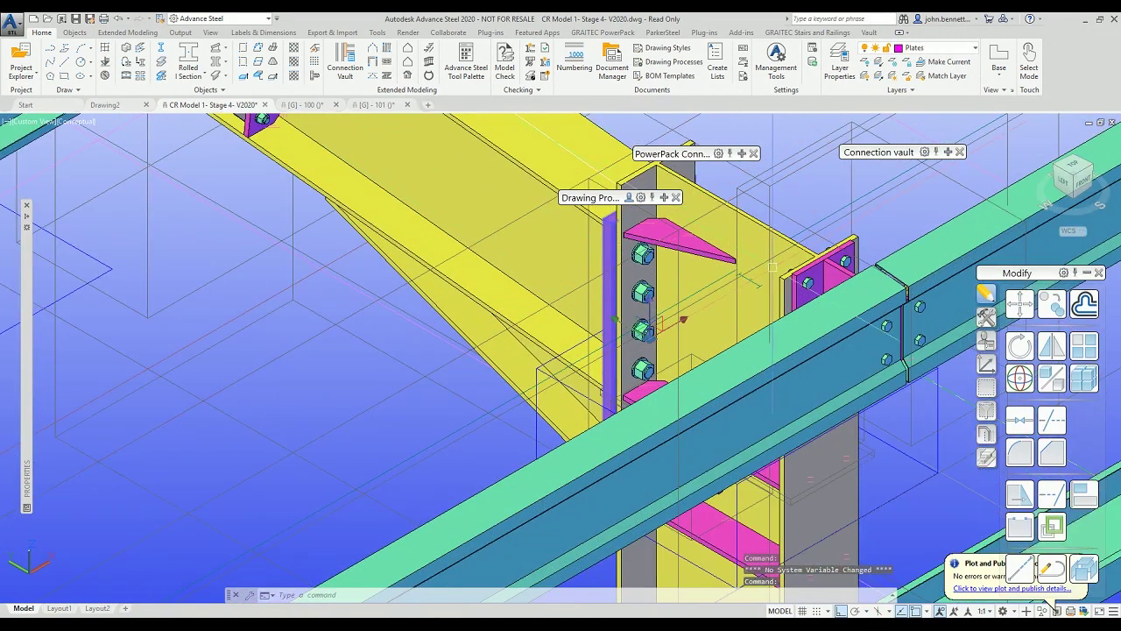
pyautogui.click(692, 244)
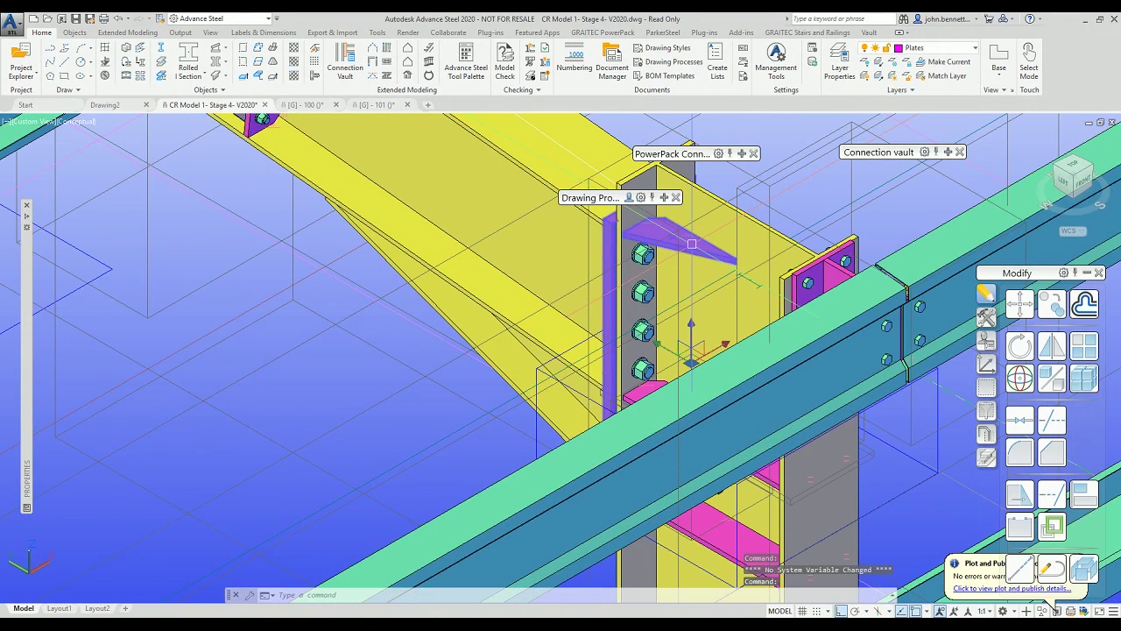
pyautogui.moveTo(201, 185); pyautogui.dragTo(233, 309, button='middle')
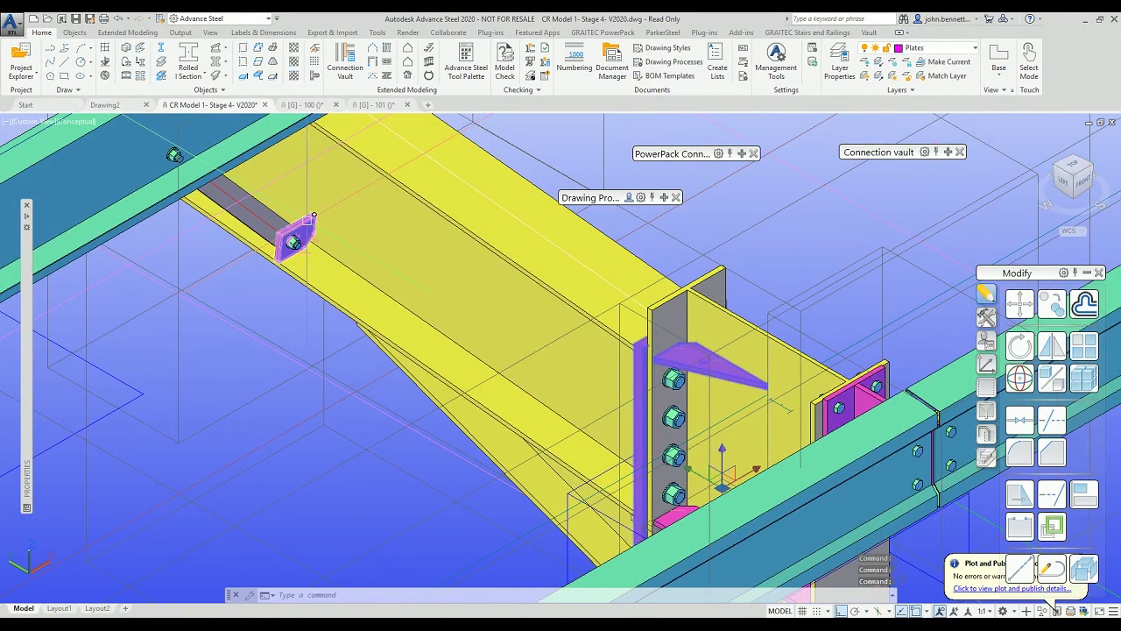
pyautogui.click(308, 220)
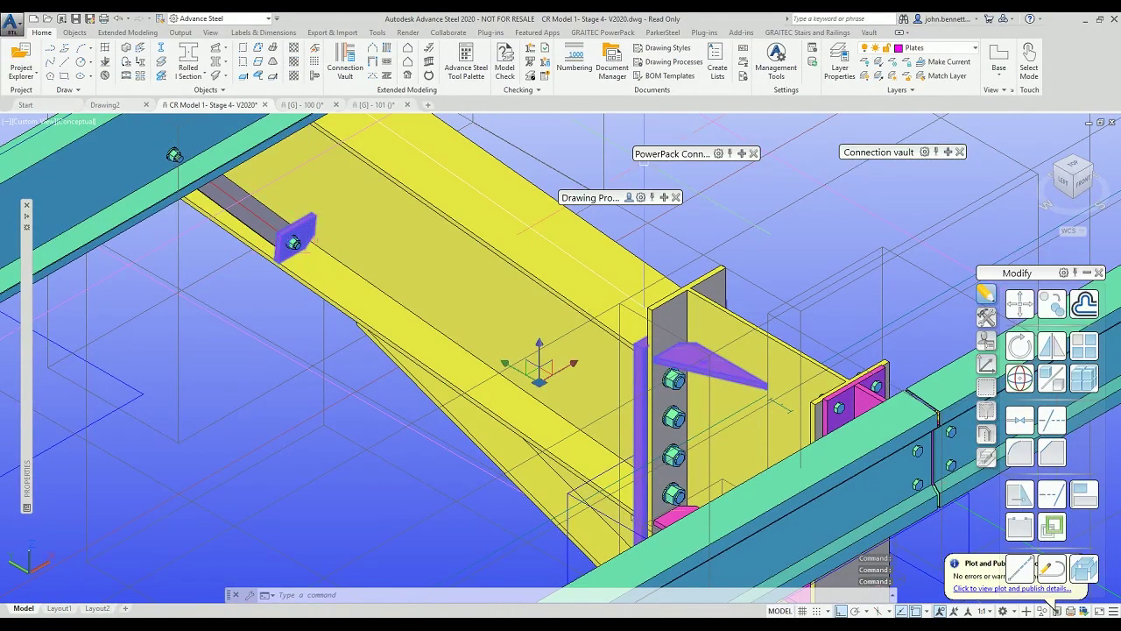
pyautogui.moveTo(663, 200)
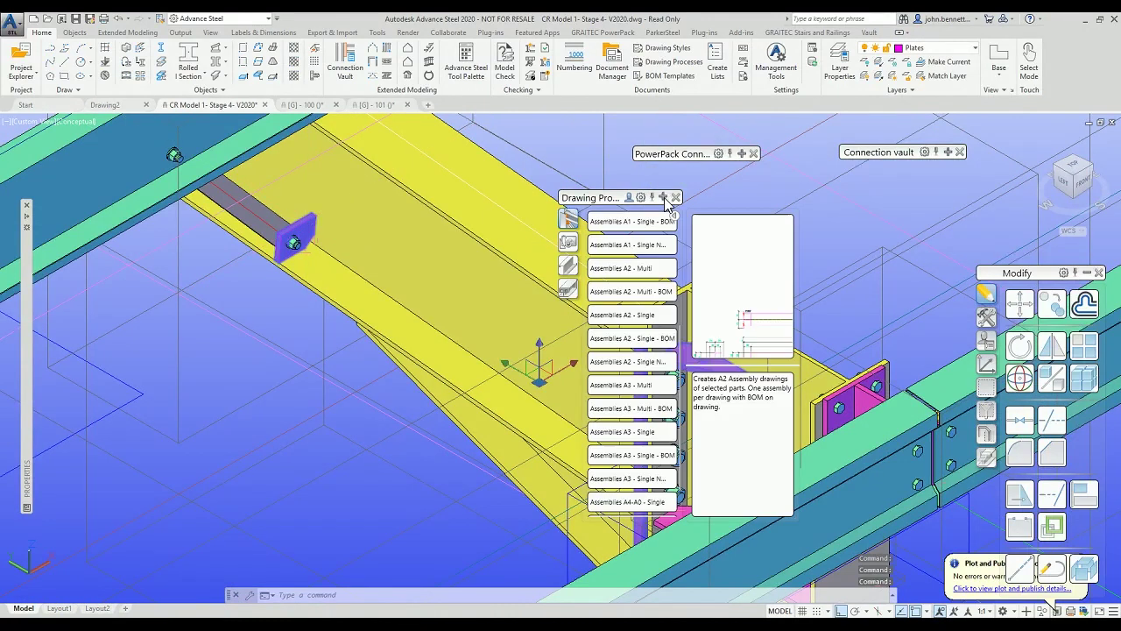
pyautogui.click(567, 292)
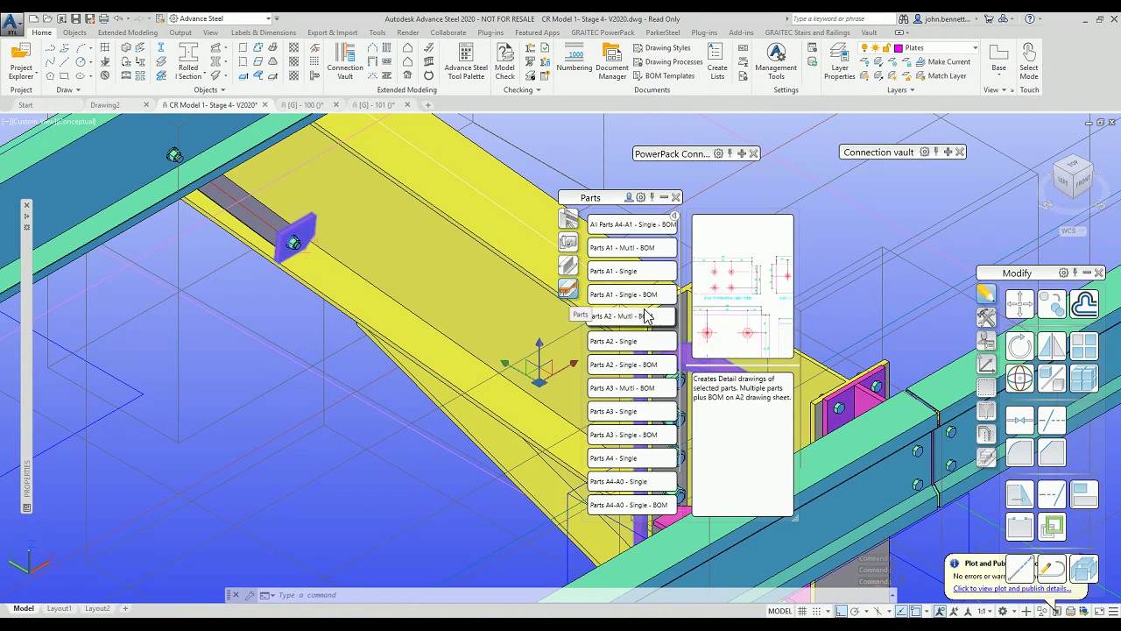
pyautogui.scroll(-1, 630, 470)
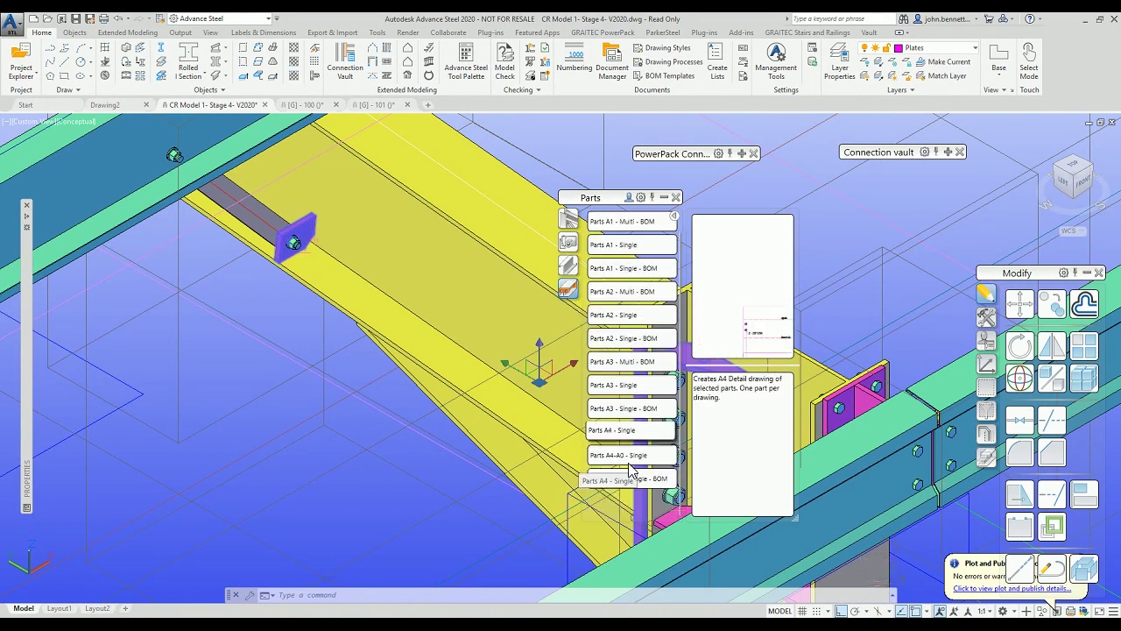
pyautogui.click(621, 407)
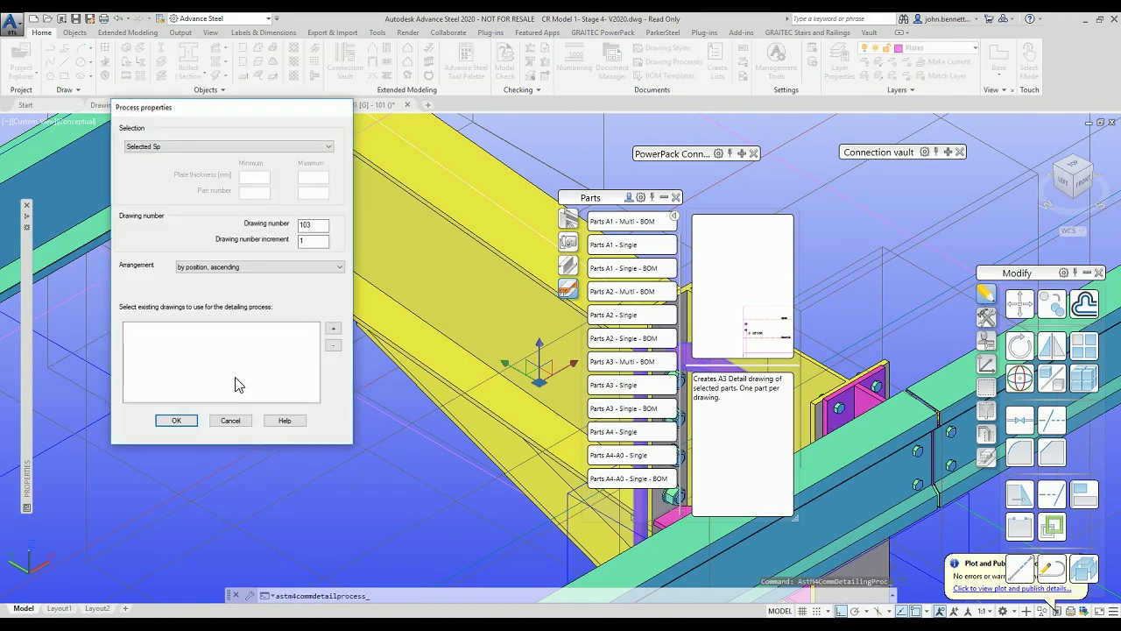
pyautogui.click(176, 420)
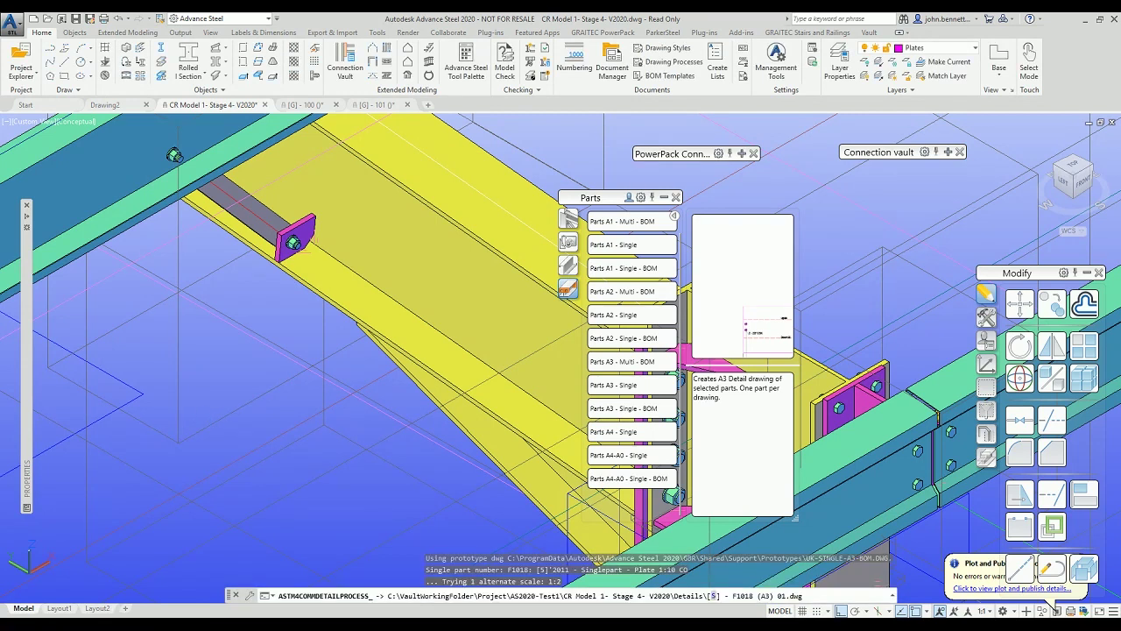
# Step: Show the stay plate's part detail [S] - F1014 (A3) 01 and collapse the drawing process palette to examine it
pyautogui.click(296, 236)
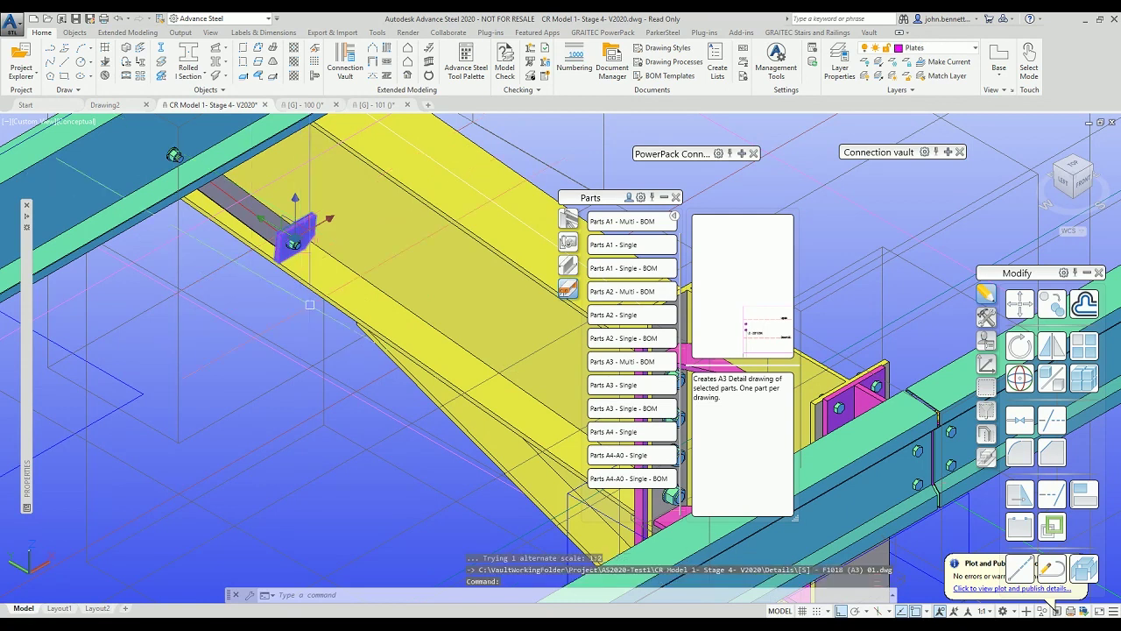
pyautogui.rightClick(273, 316)
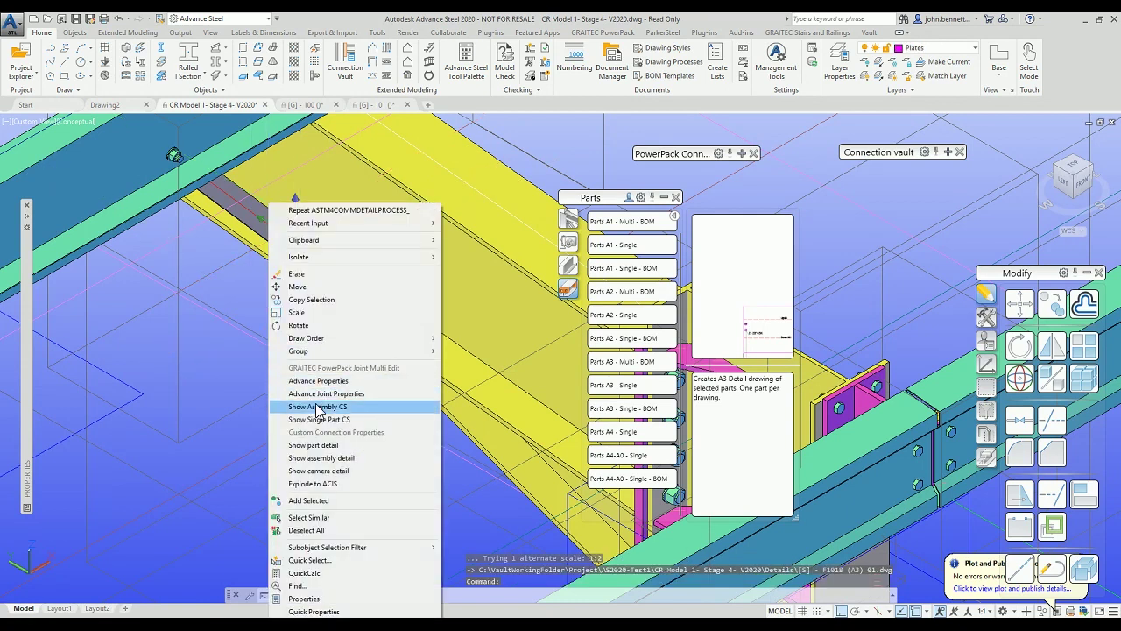
pyautogui.click(311, 445)
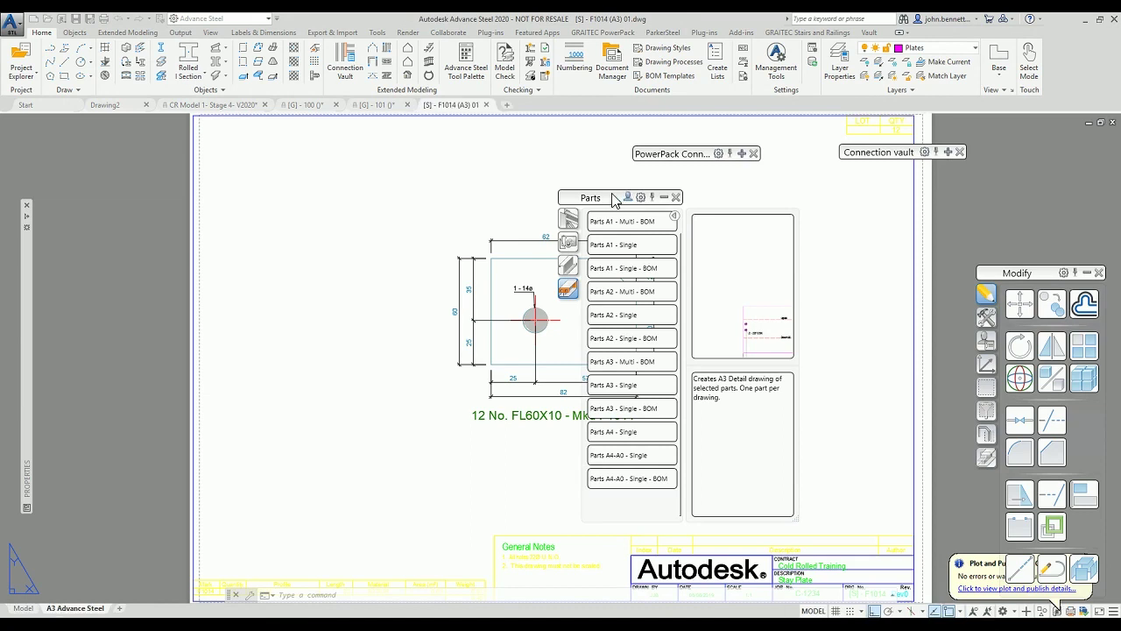
pyautogui.click(663, 198)
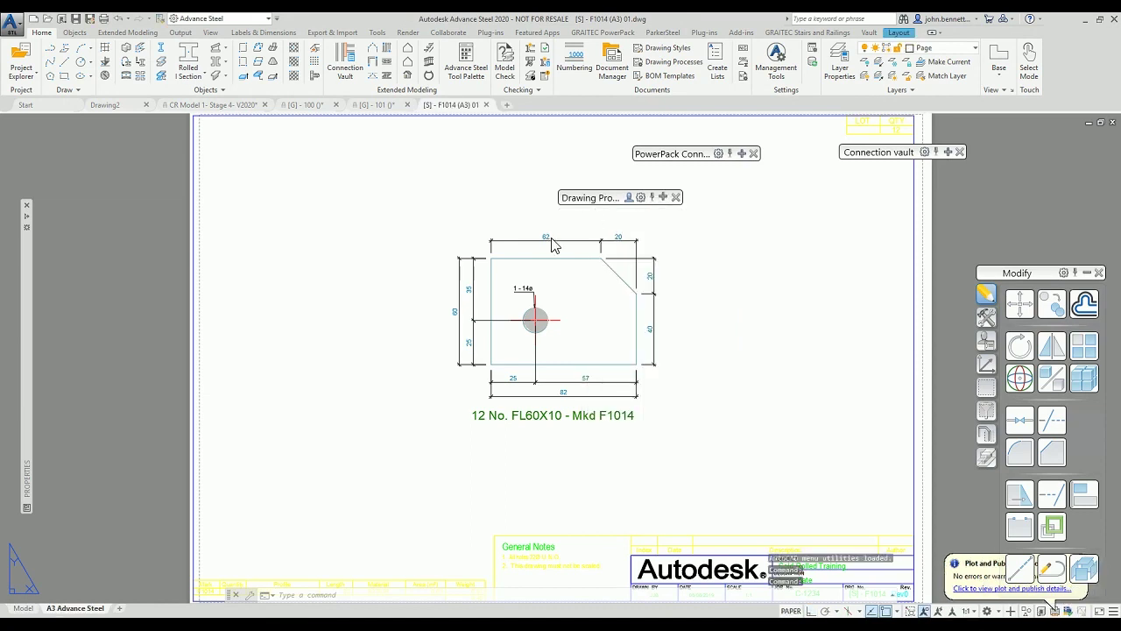
# Step: Close the stay plate's part detail, saving its changes, and close the [G] - 101 () elevation drawing
pyautogui.click(482, 104)
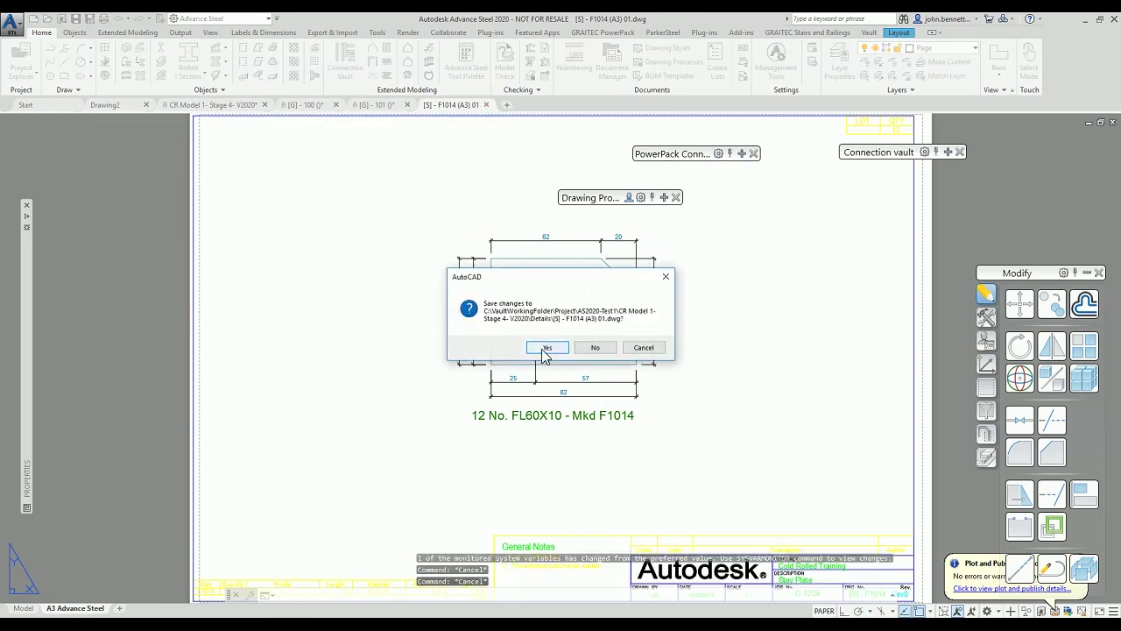
pyautogui.click(545, 347)
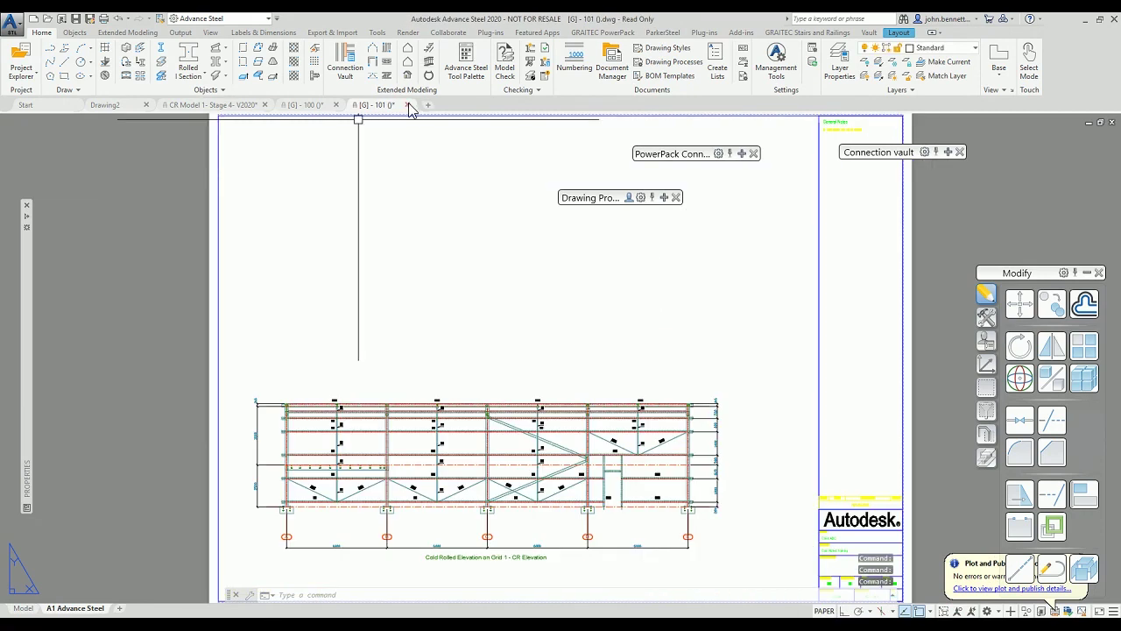
pyautogui.click(407, 104)
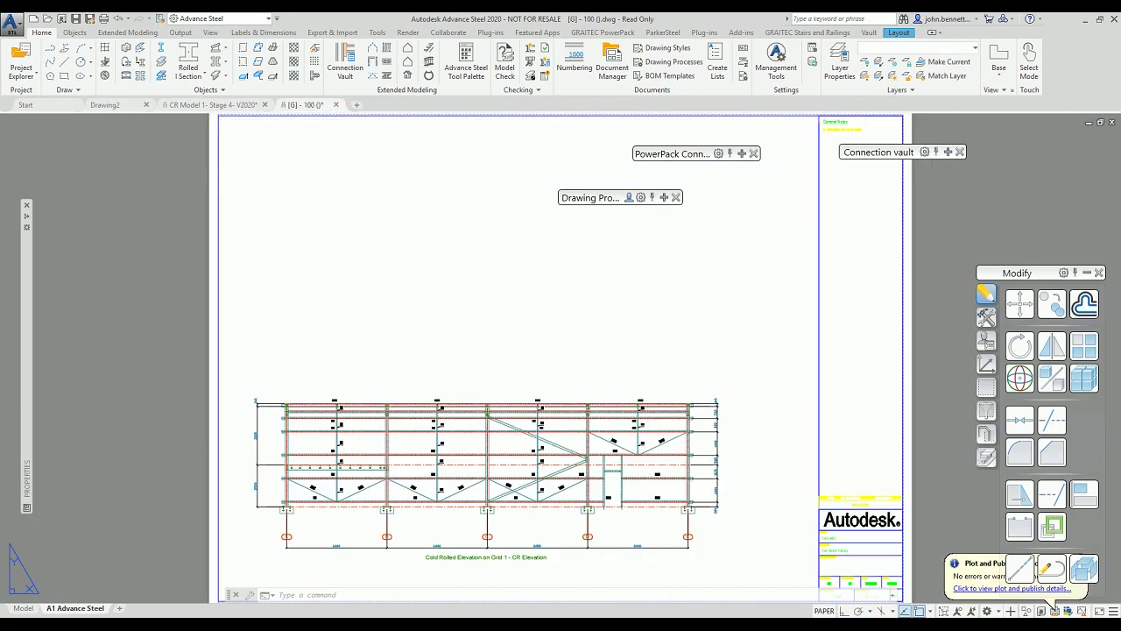
# Step: Close the [G] - 100 () elevation drawing, checking it out and back into the vault with the comment "check back in"
pyautogui.scroll(-4, 294, 333)
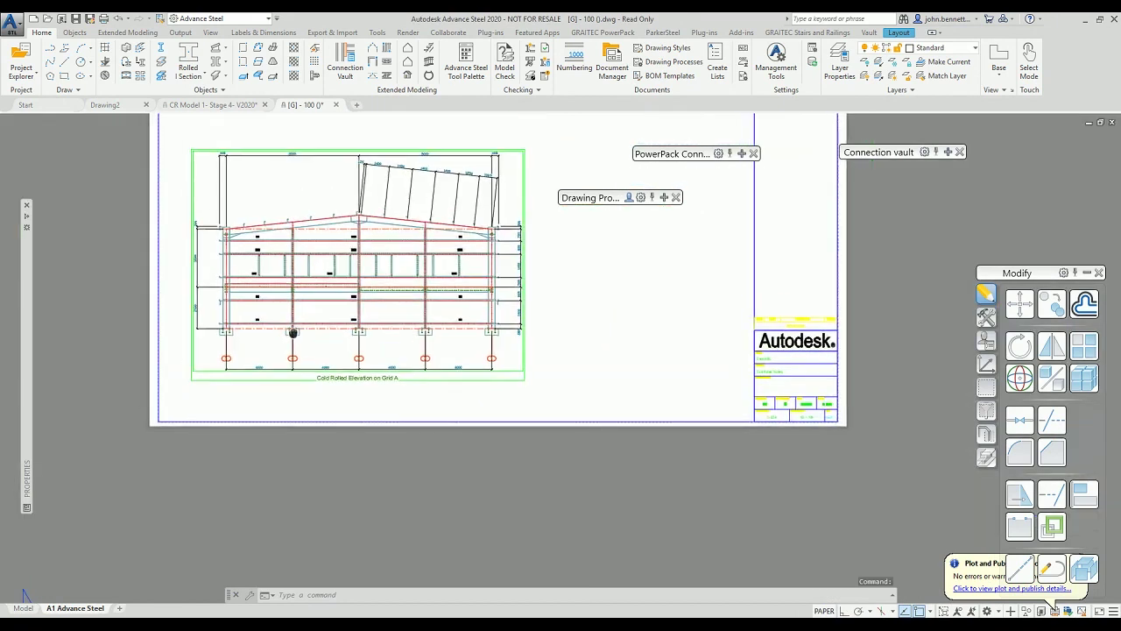
pyautogui.moveTo(293, 333); pyautogui.dragTo(301, 369, button='middle')
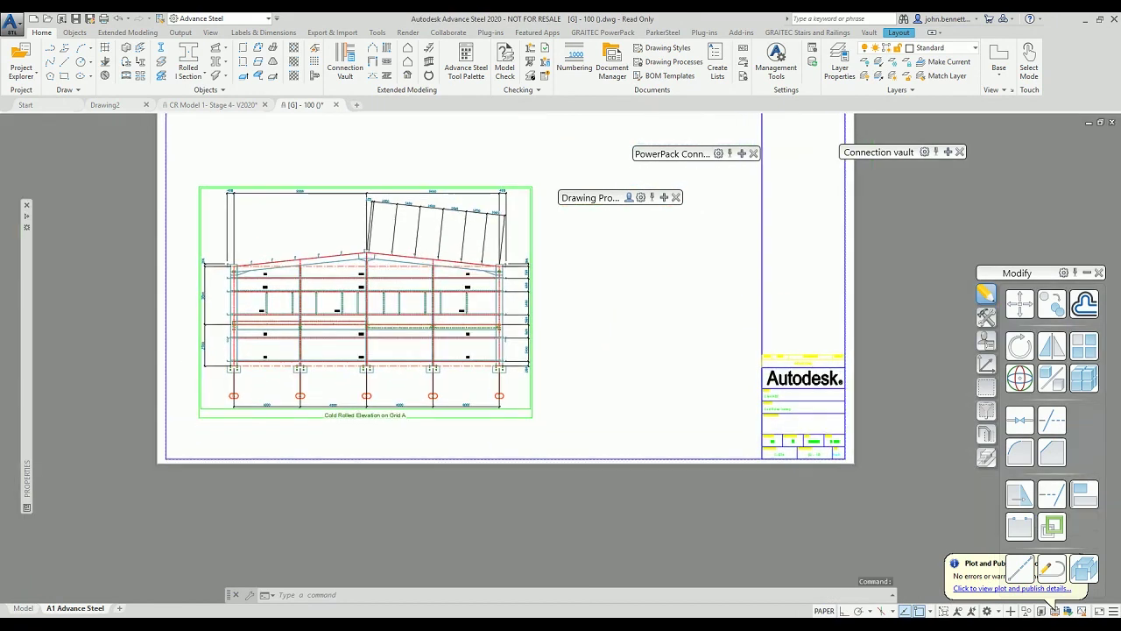
pyautogui.click(337, 104)
pyautogui.click(539, 352)
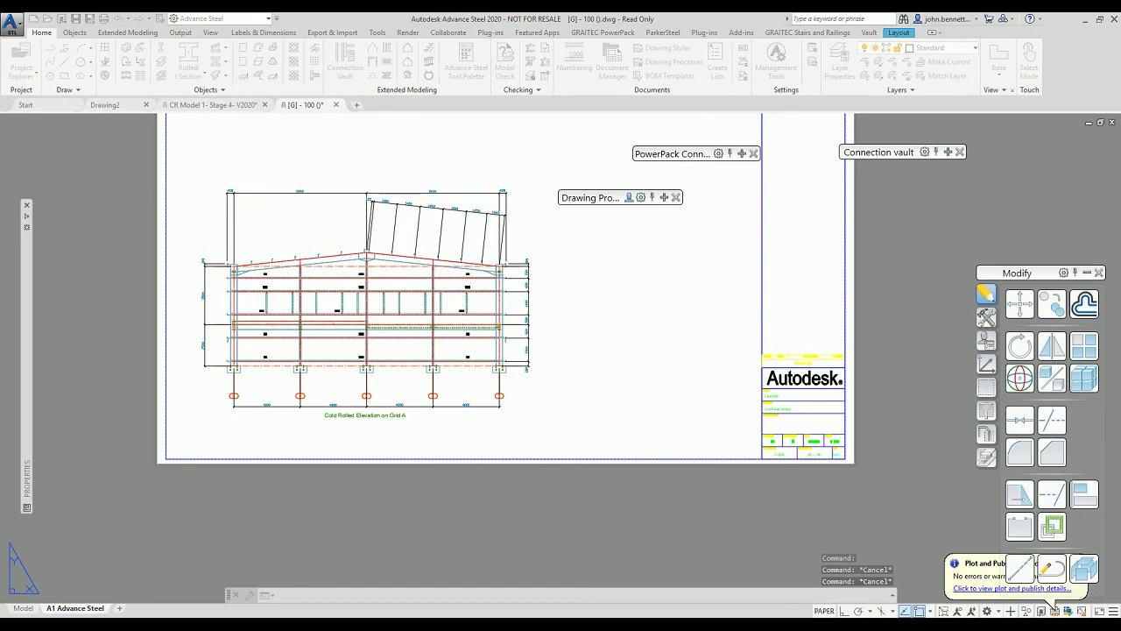
pyautogui.click(514, 278)
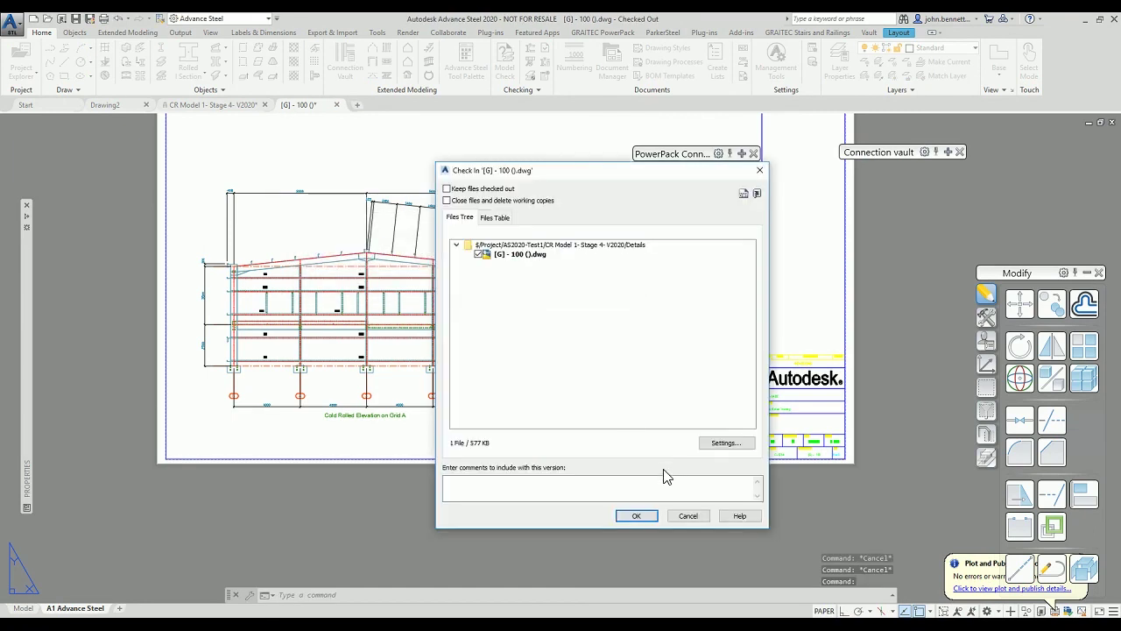
pyautogui.click(516, 488)
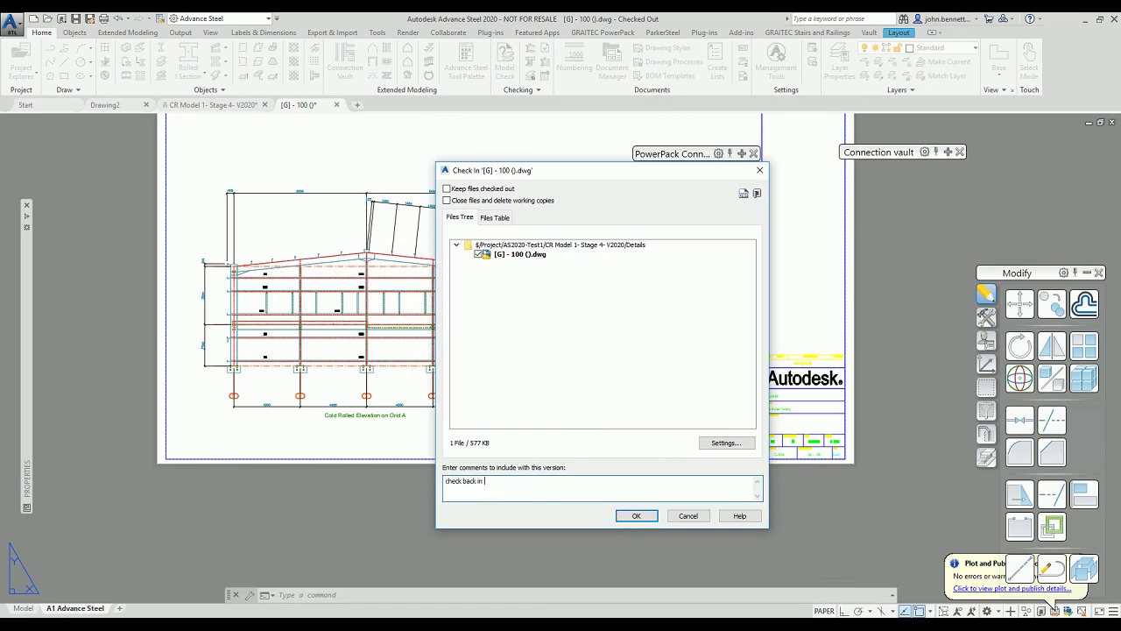
pyautogui.click(634, 516)
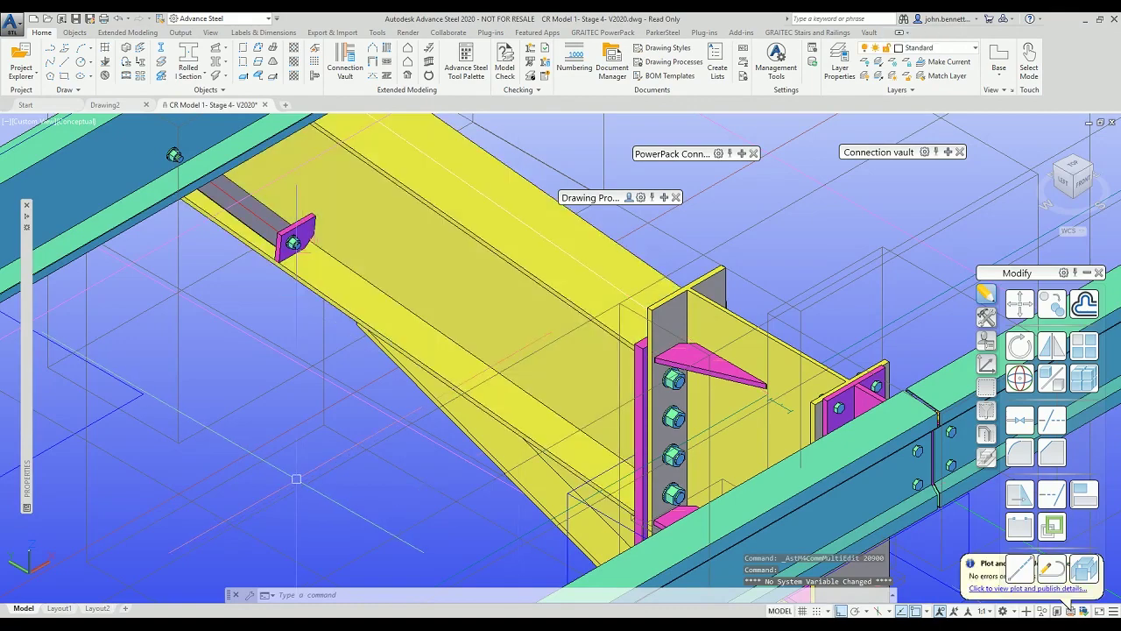
# Step: List the model's up-to-date detail drawings in the Document Manager
pyautogui.scroll(-5, 175, 420)
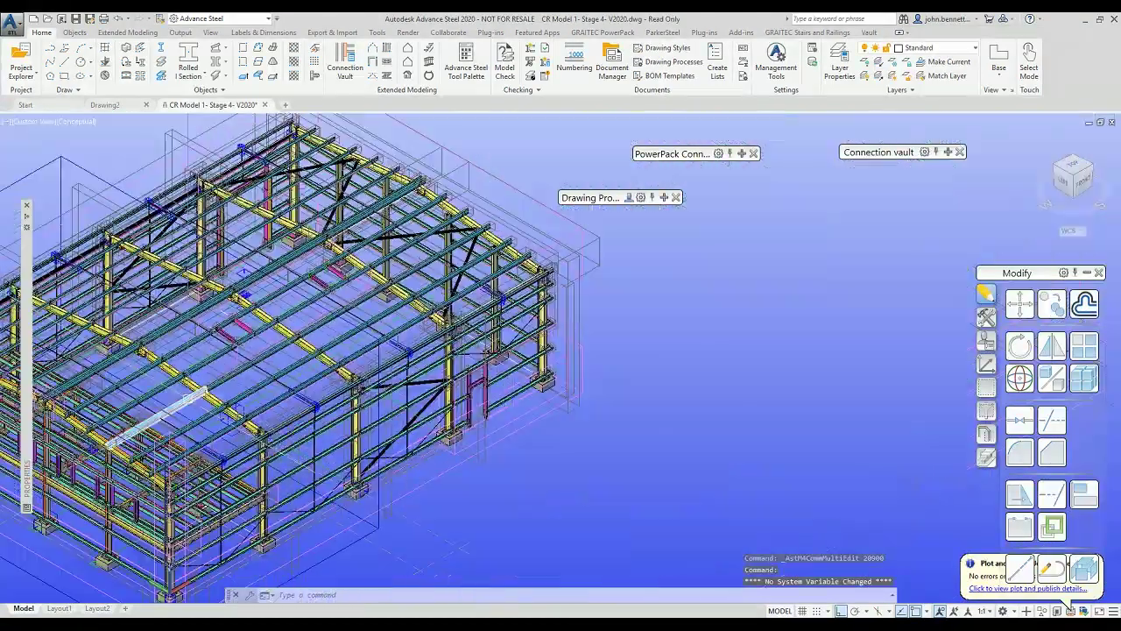
pyautogui.keyDown('shift'); pyautogui.moveTo(157, 421); pyautogui.dragTo(395, 368, button='middle'); pyautogui.keyUp('shift')
pyautogui.click(615, 68)
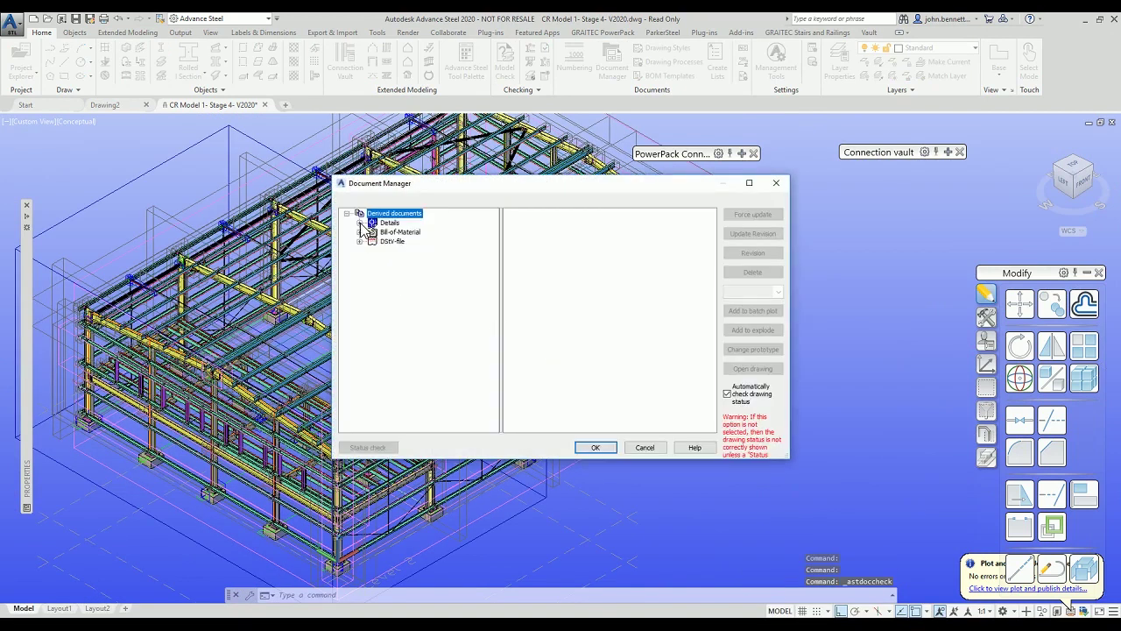
pyautogui.click(359, 222)
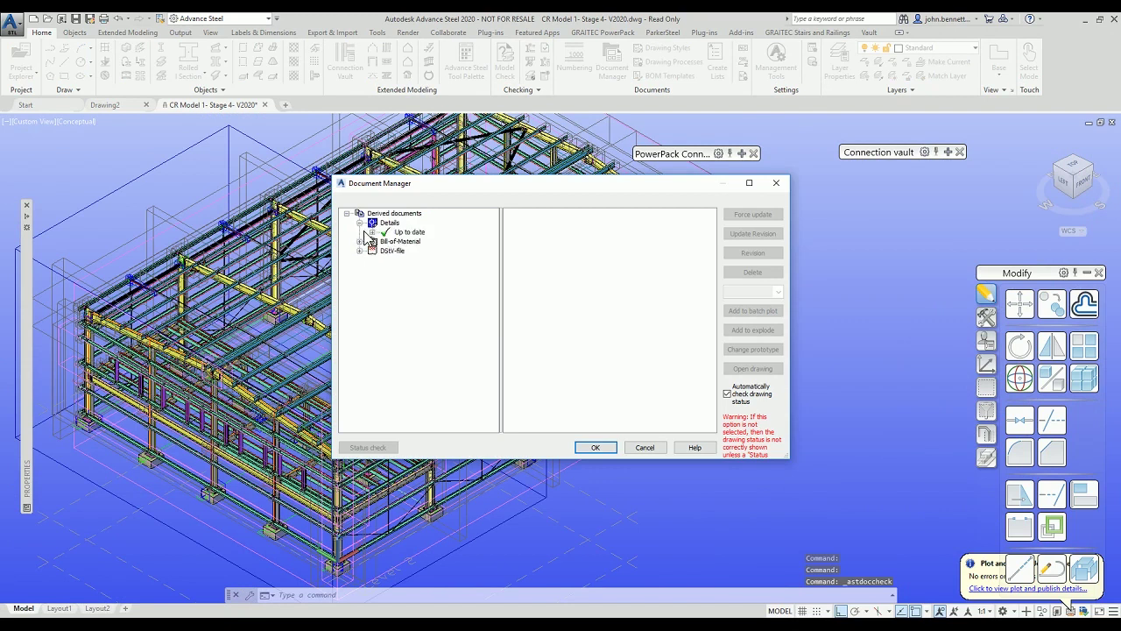
pyautogui.click(372, 232)
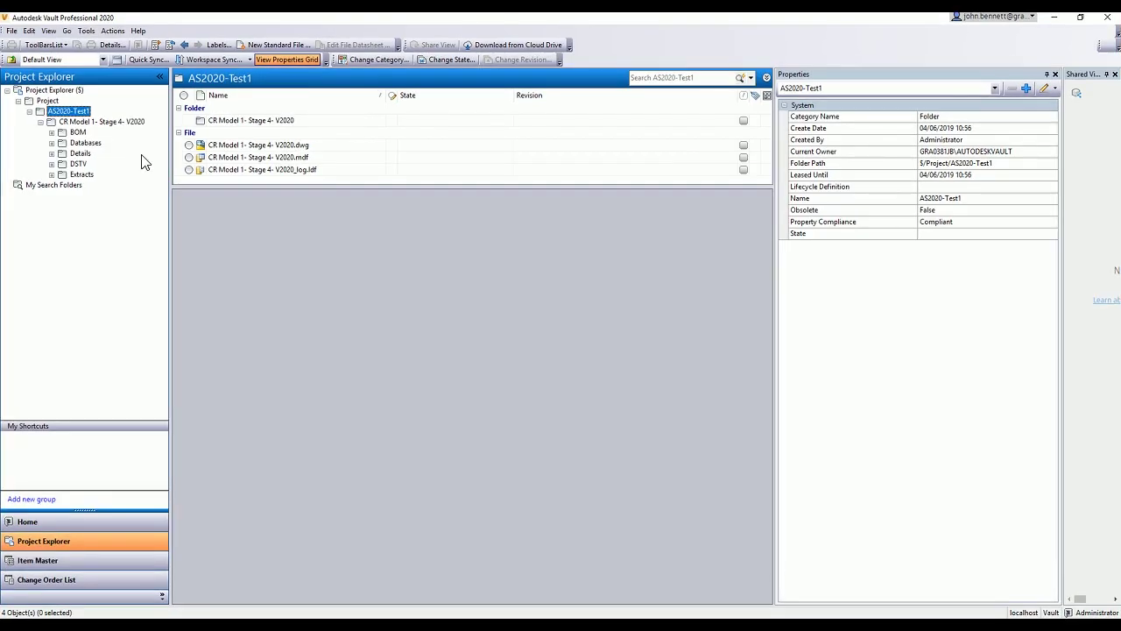
# Step: Switch to Autodesk Vault to examine the Project, AS2020-Test1, model and Details folders, and return to Advance Steel, closing the Document Manager
pyautogui.click(48, 101)
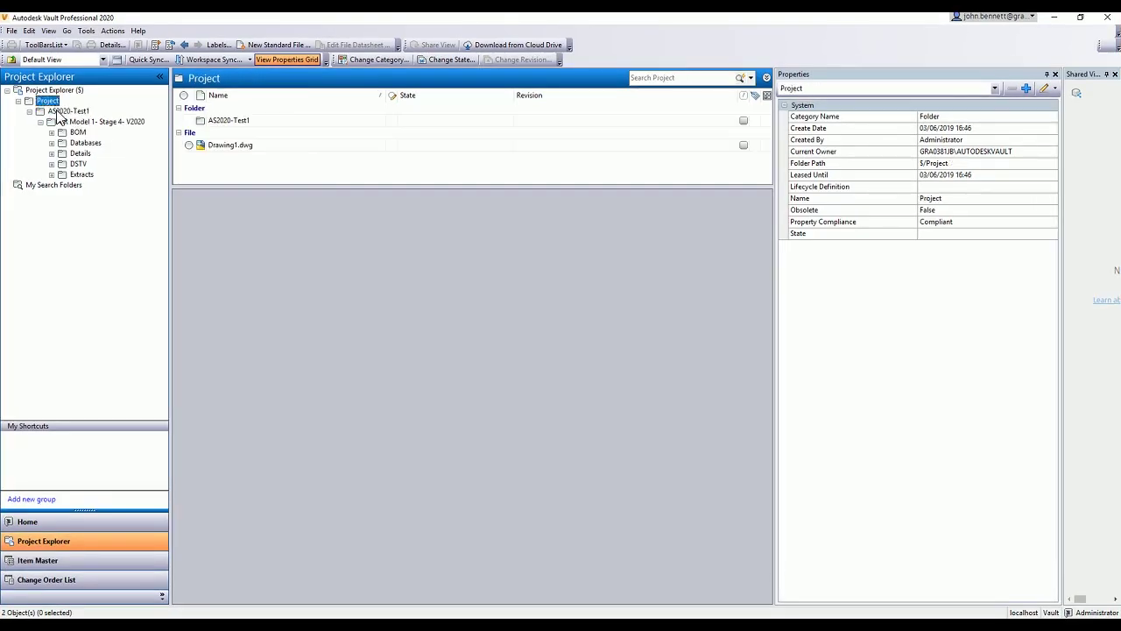
pyautogui.click(59, 112)
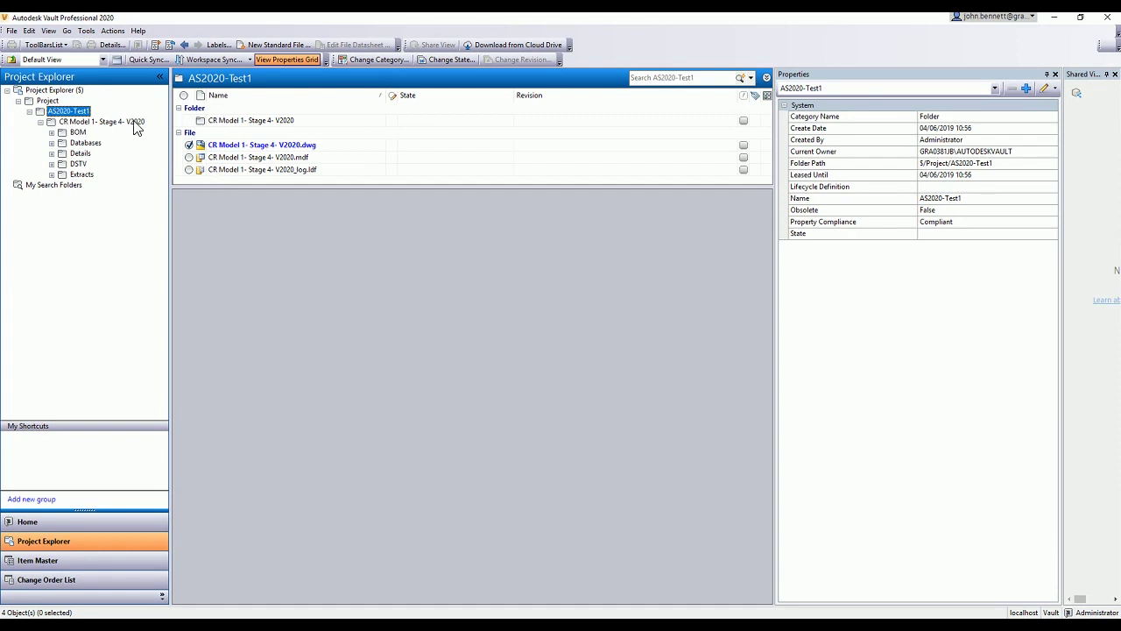
pyautogui.click(99, 123)
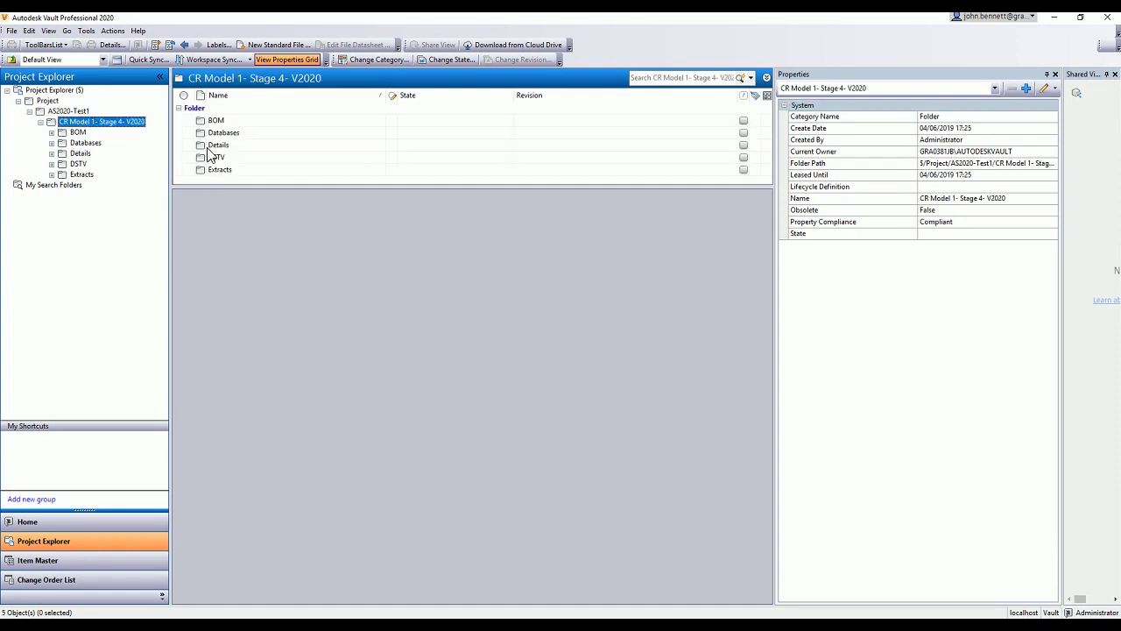
pyautogui.click(77, 155)
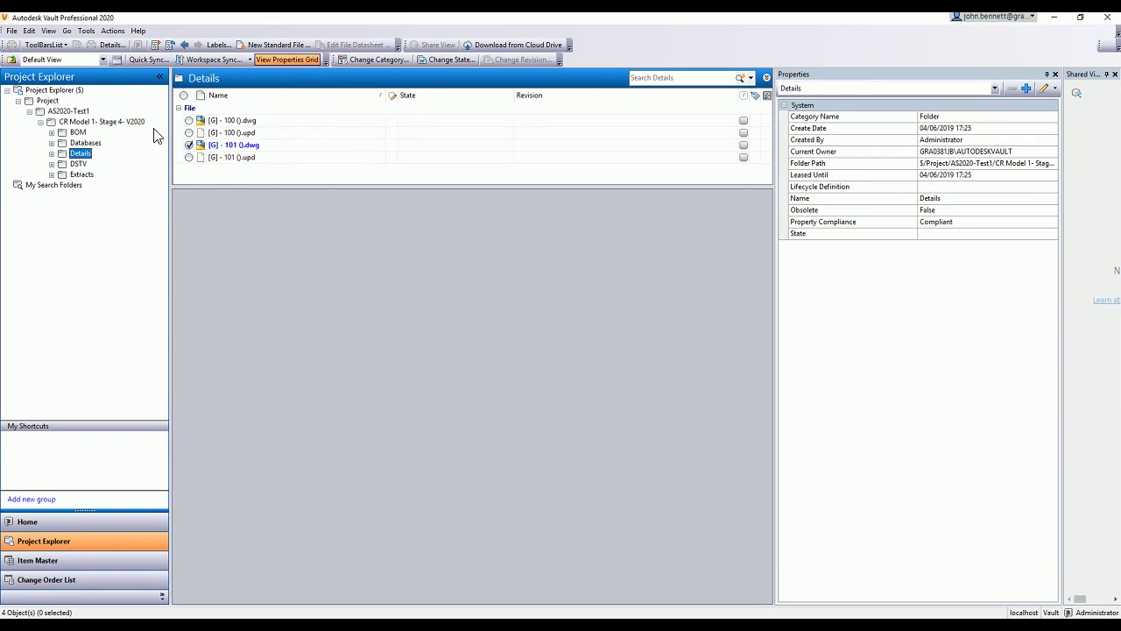
pyautogui.click(48, 101)
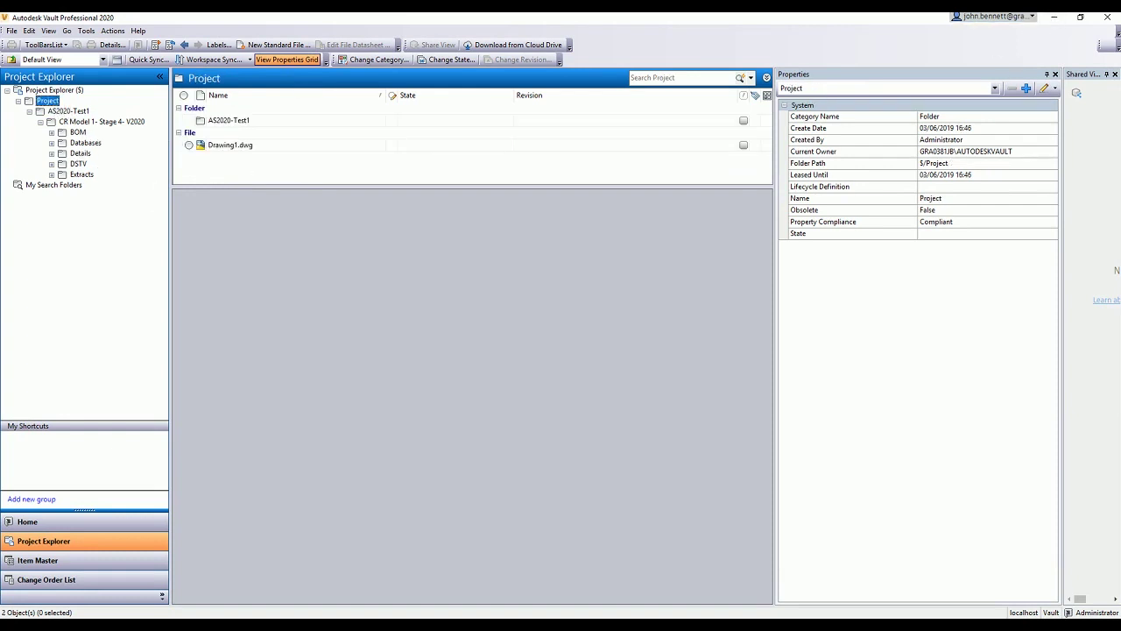
pyautogui.click(1054, 16)
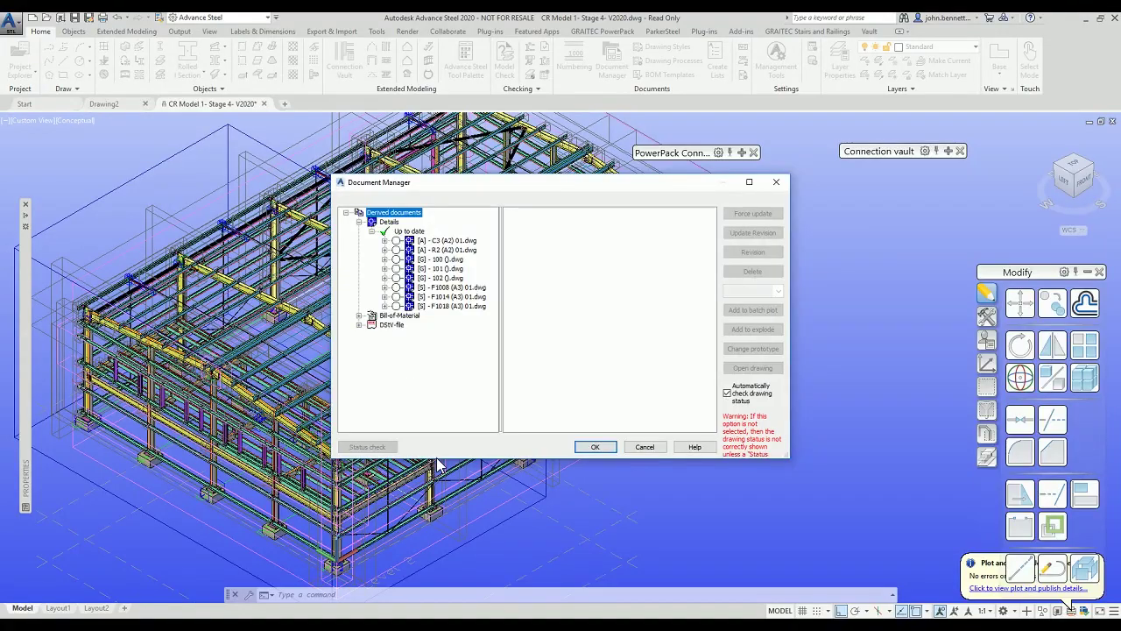
pyautogui.click(646, 447)
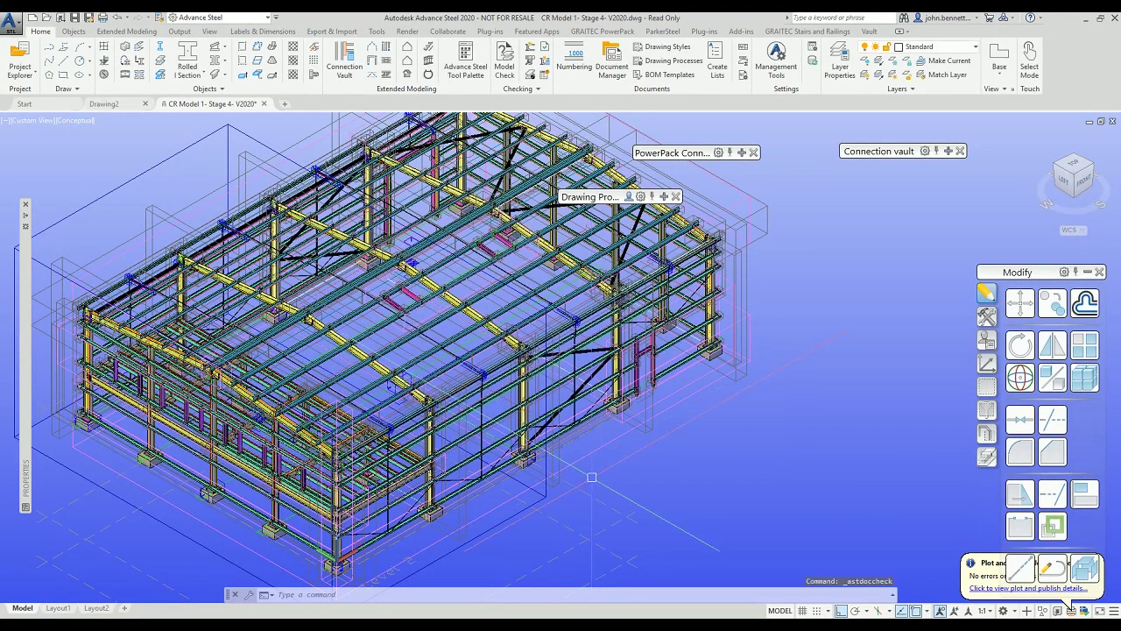
# Step: Start a vault check-in of a whole folder and choose VaultWorkingFolder\Project\AS2020-Test1 as the folder to check in
pyautogui.click(17, 30)
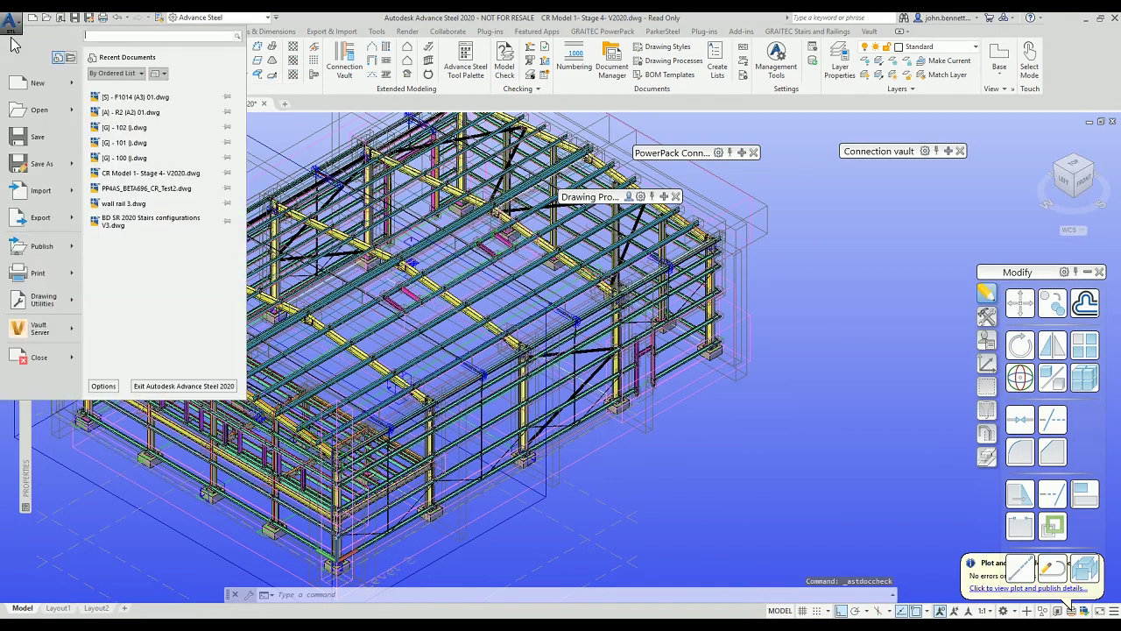
pyautogui.moveTo(66, 333)
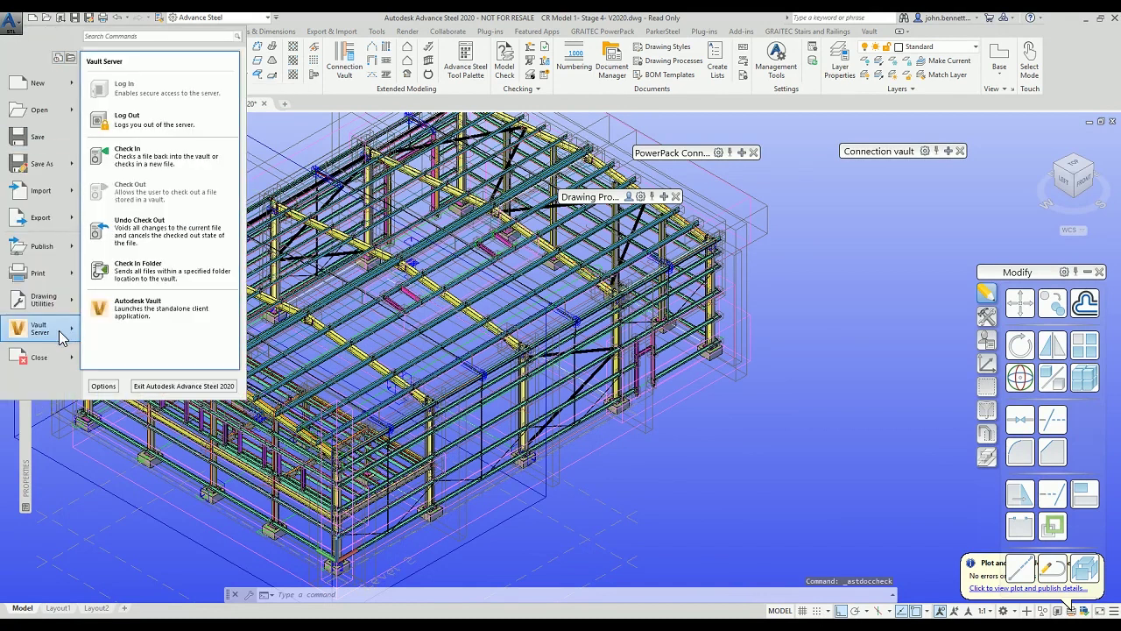
pyautogui.click(167, 277)
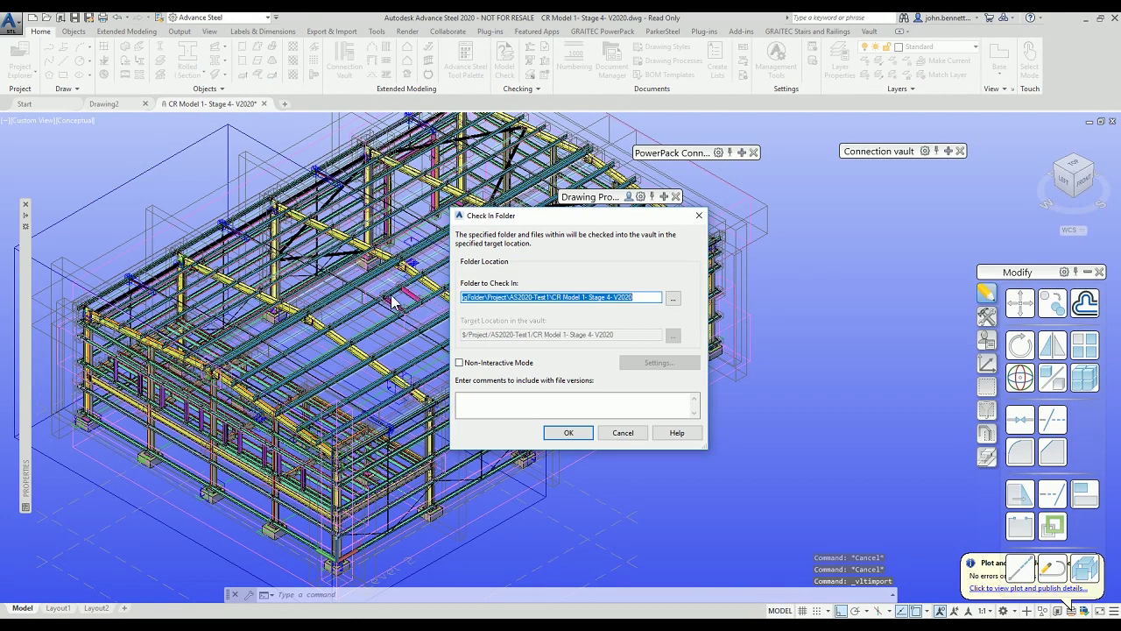
pyautogui.click(671, 301)
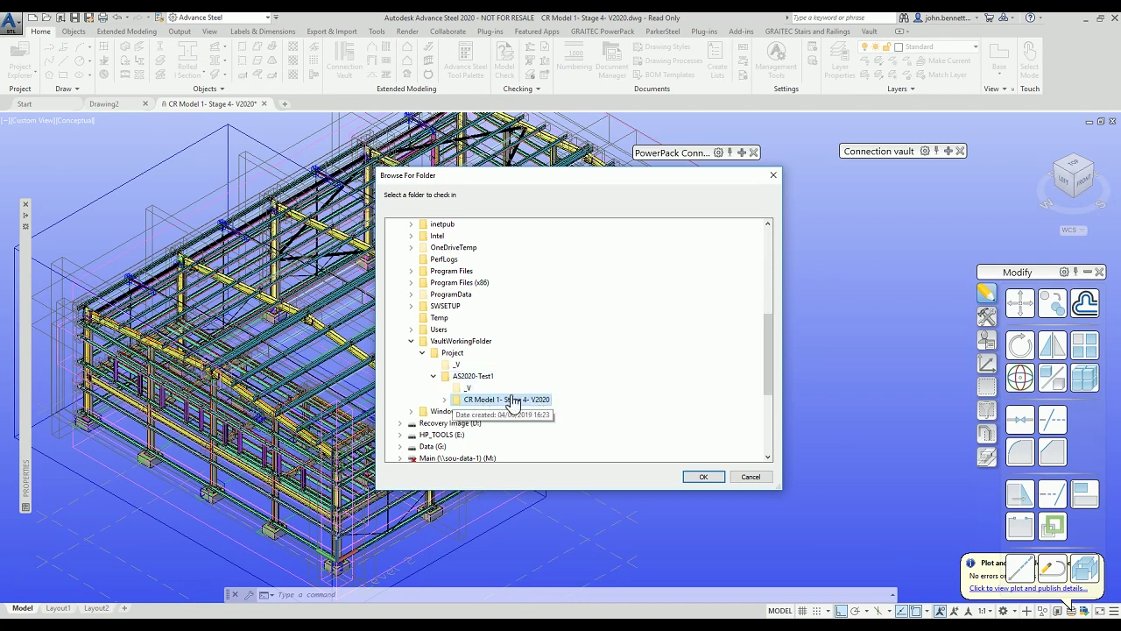
pyautogui.click(463, 383)
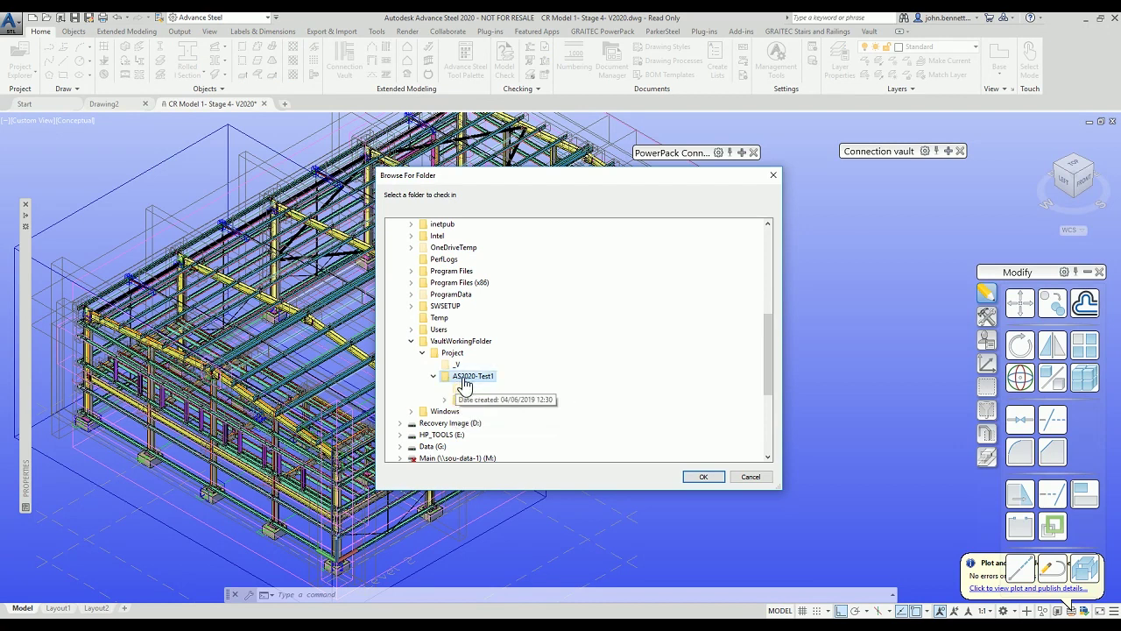
pyautogui.click(703, 476)
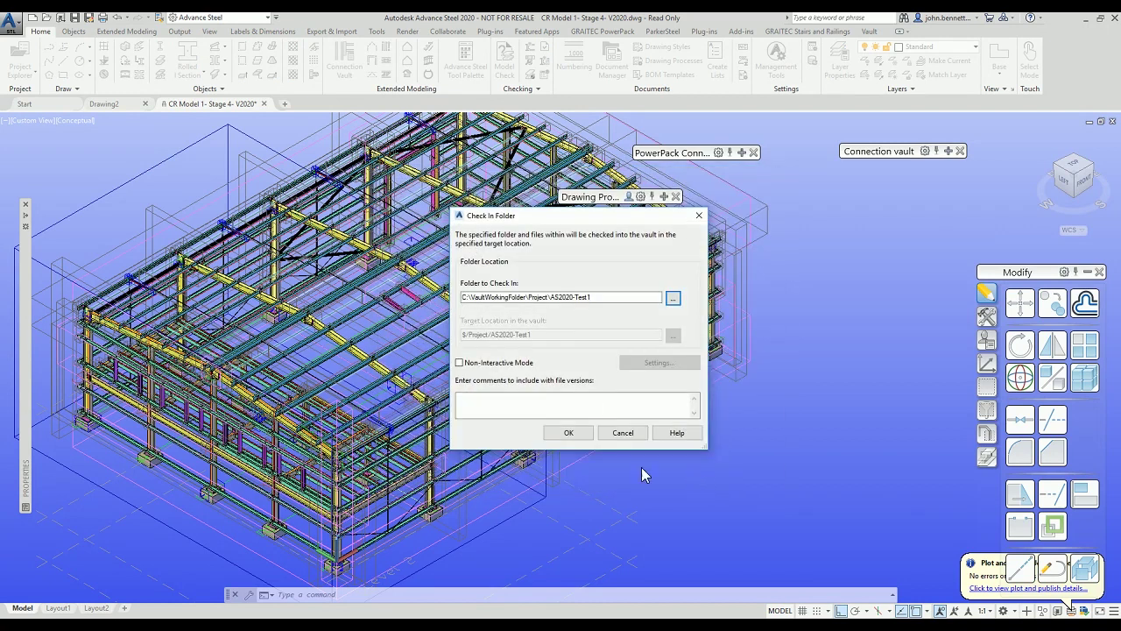
# Step: Add the version comment "test checkin of assy and parts" to the folder check-in and proceed to its file list
pyautogui.click(493, 408)
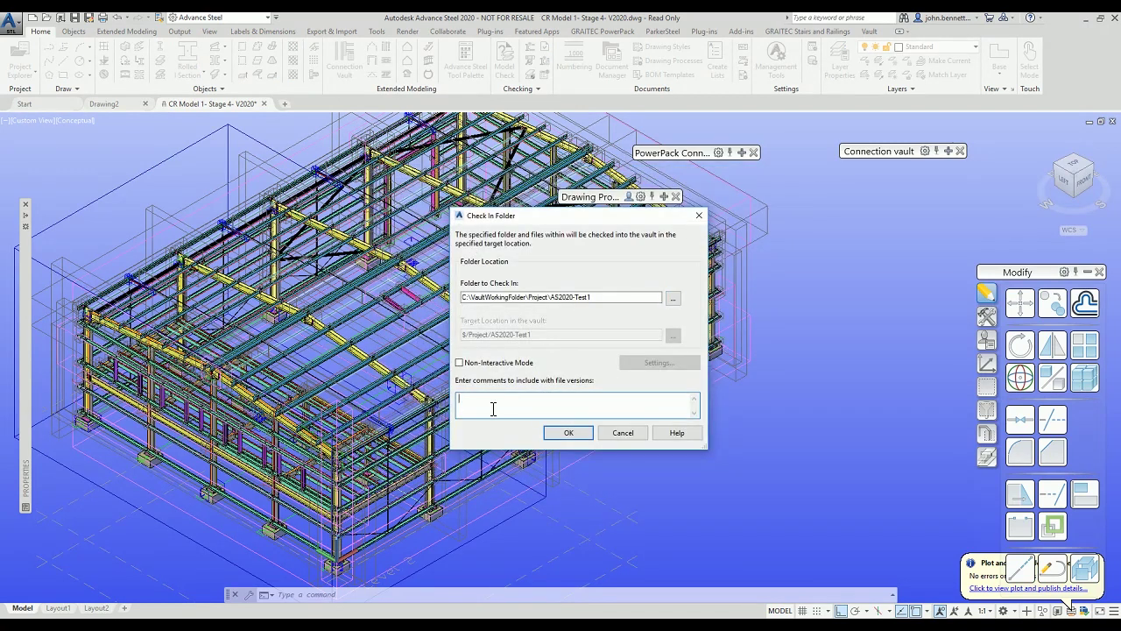
pyautogui.write('tes')
pyautogui.write('t check')
pyautogui.write('in of asse')
pyautogui.write('m')
pyautogui.write('bml')
pyautogui.press('BackSpace')
pyautogui.press('BackSpace')
pyautogui.press('BackSpace')
pyautogui.press('BackSpace')
pyautogui.press('BackSpace')
pyautogui.press('BackSpace')
pyautogui.press('BackSpace')
pyautogui.press('BackSpace')
pyautogui.write('y and parts')
pyautogui.click(568, 440)
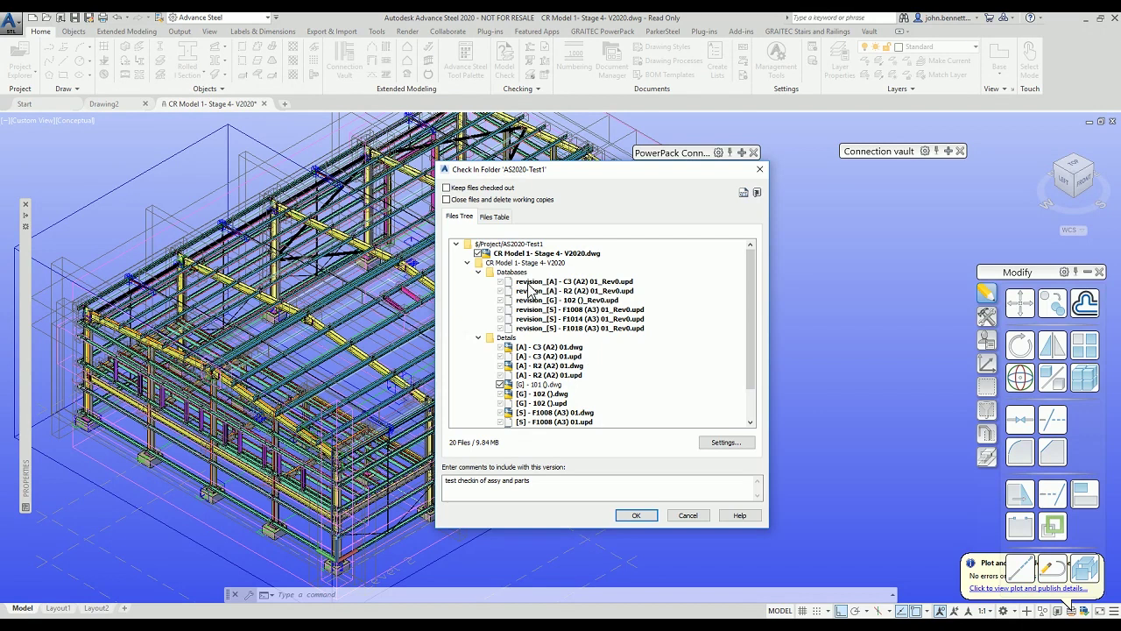
# Step: Review the listed database and detail files and check in the AS2020-Test1 folder, saving the model first
pyautogui.moveTo(747, 342); pyautogui.dragTo(749, 369)
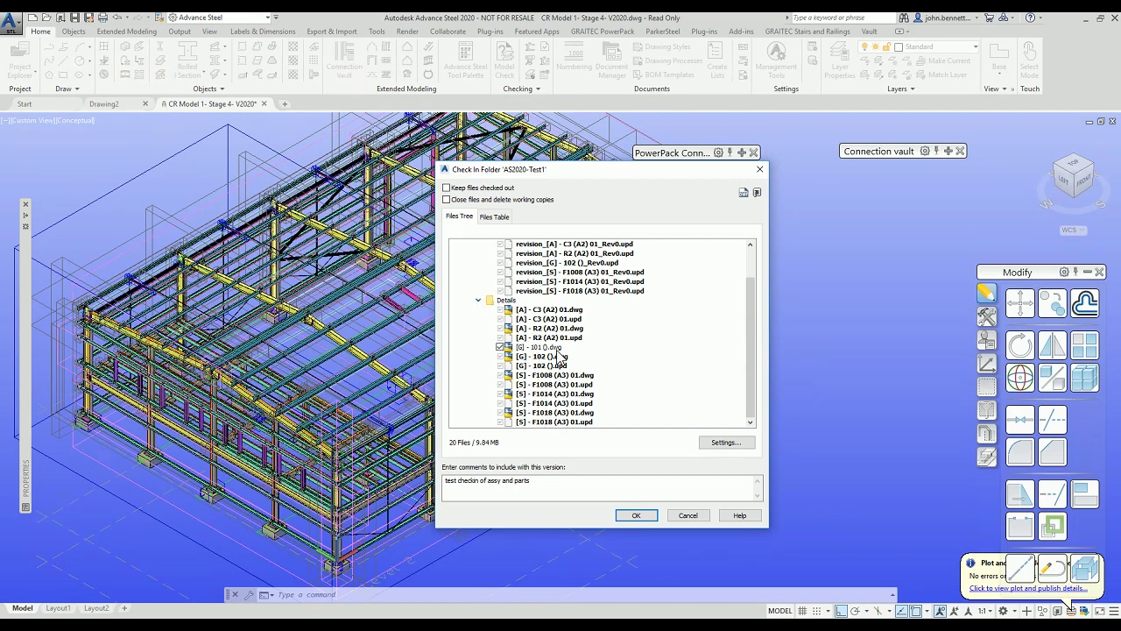
pyautogui.scroll(2, 524, 366)
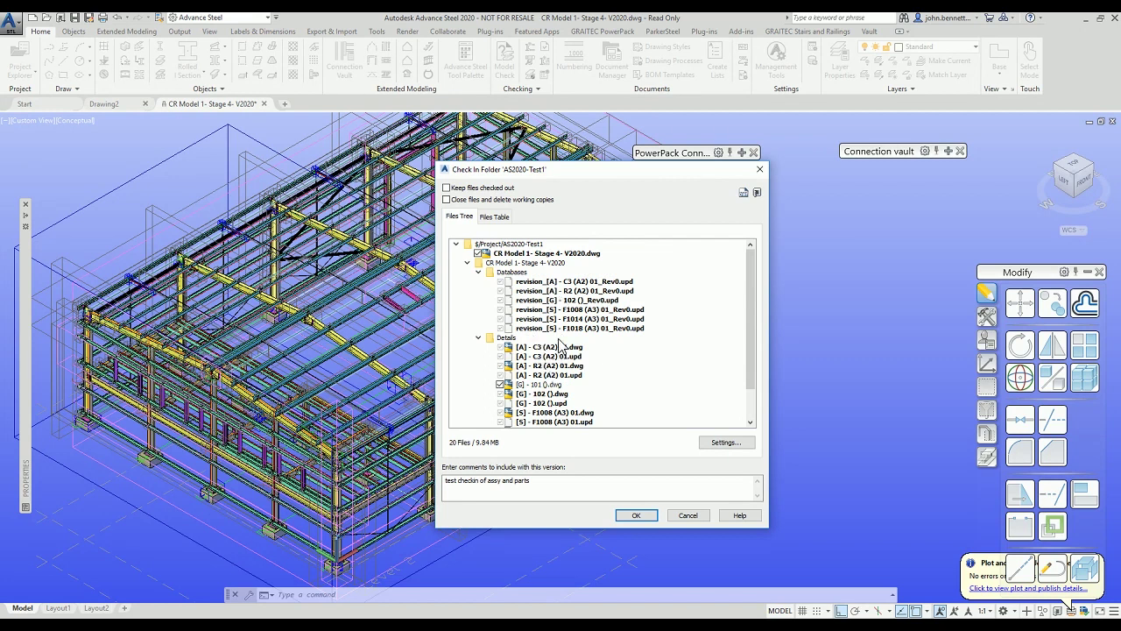
pyautogui.click(635, 517)
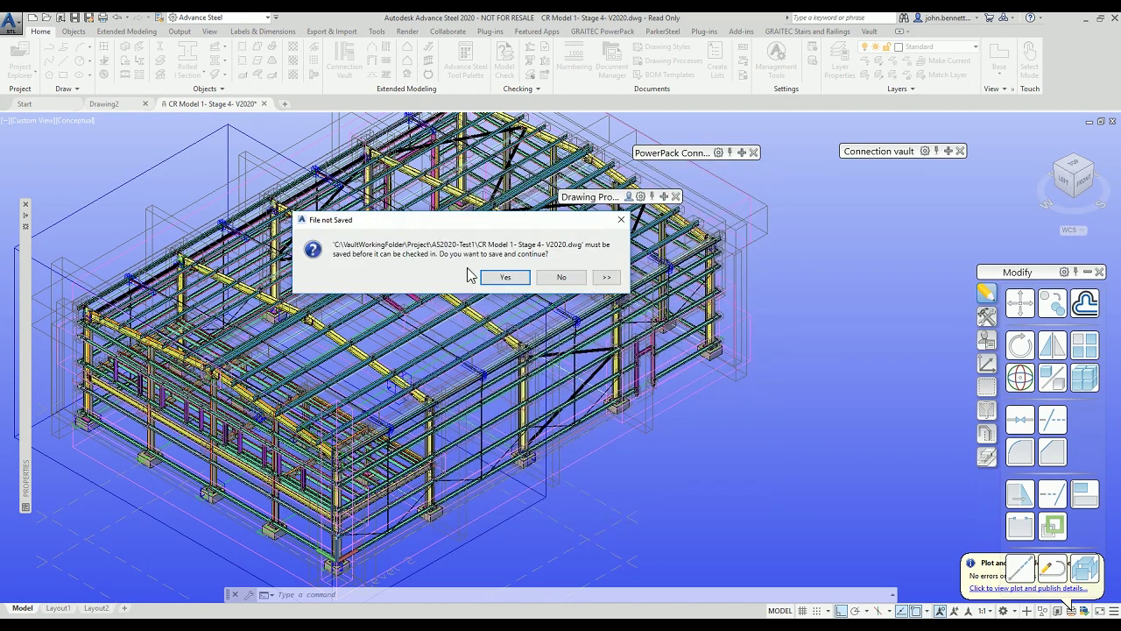
pyautogui.click(506, 278)
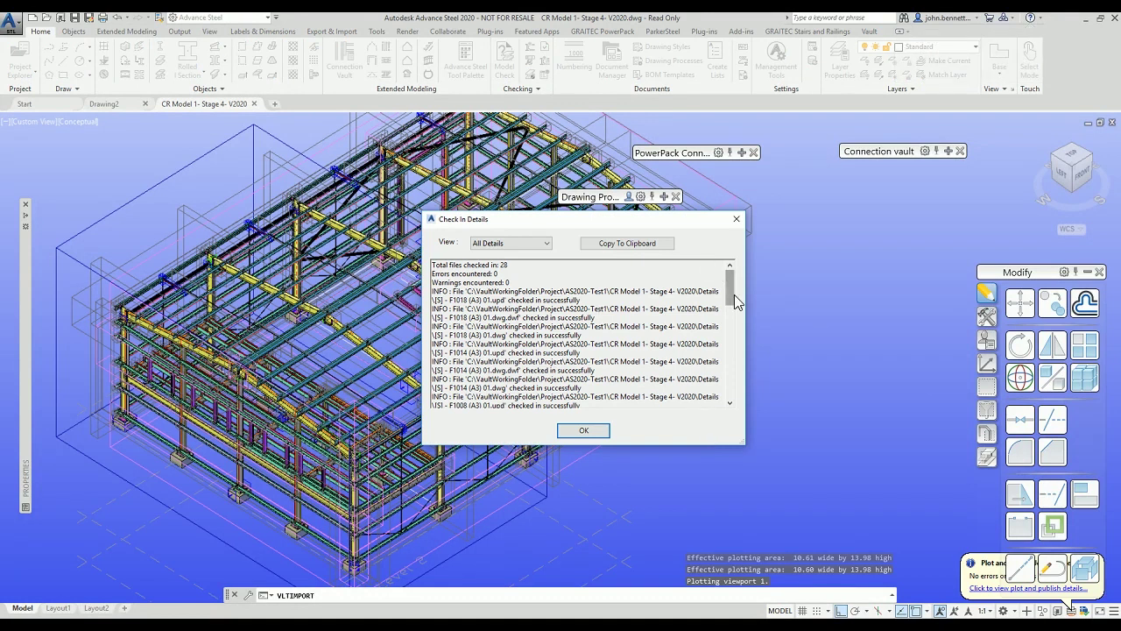
# Step: Examine the full check-in details report for the folder's files and dismiss it
pyautogui.moveTo(734, 294); pyautogui.dragTo(729, 391)
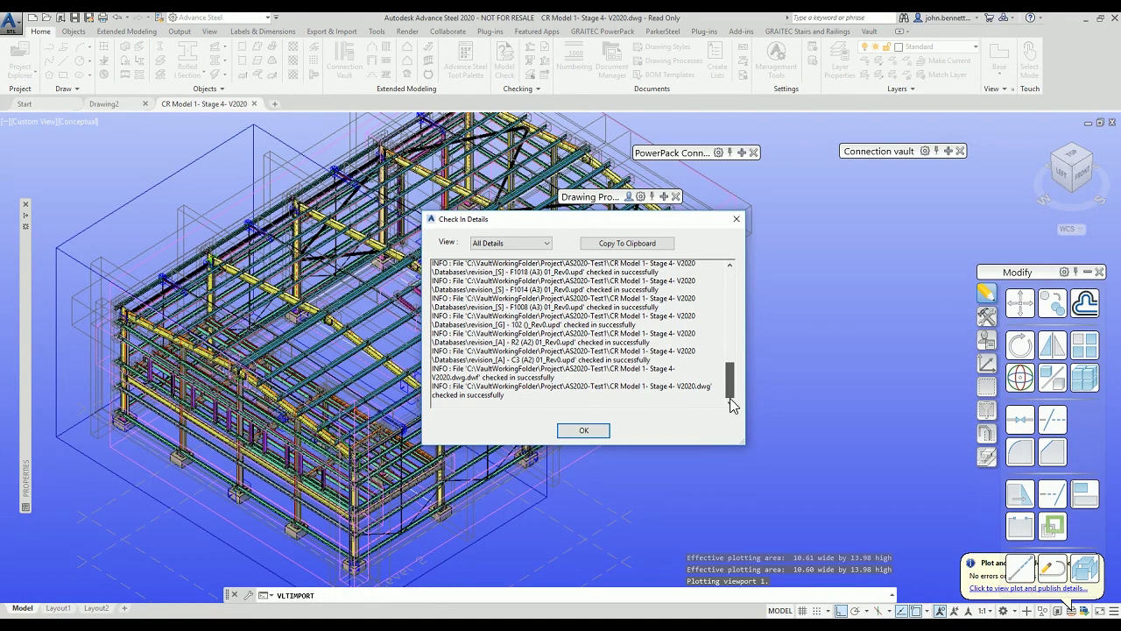
pyautogui.moveTo(731, 394); pyautogui.dragTo(723, 278)
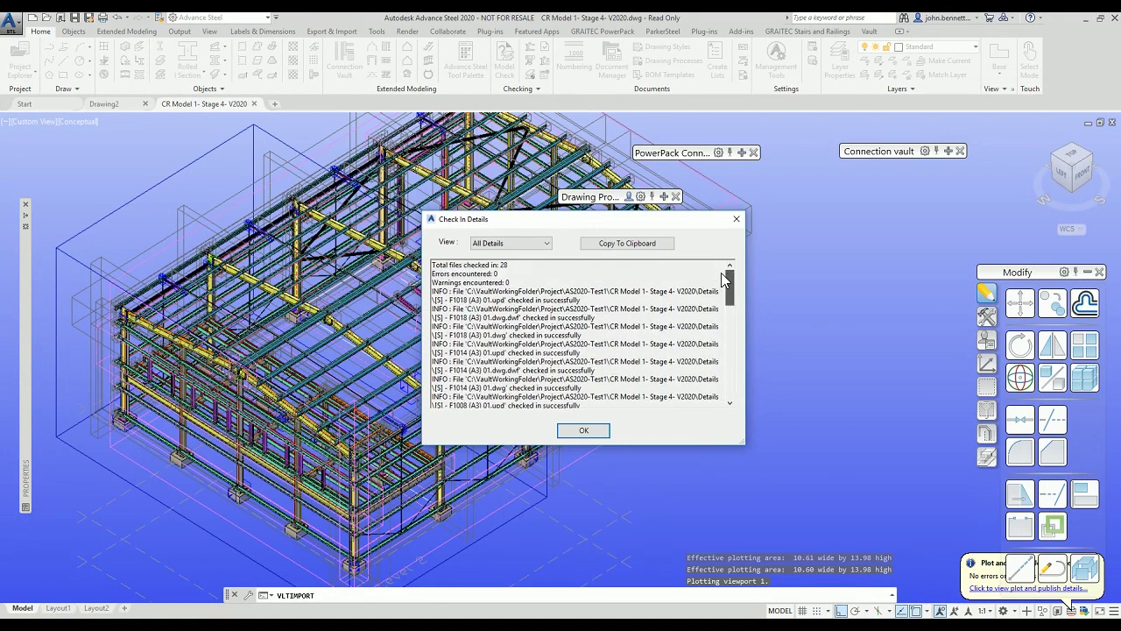
pyautogui.click(579, 429)
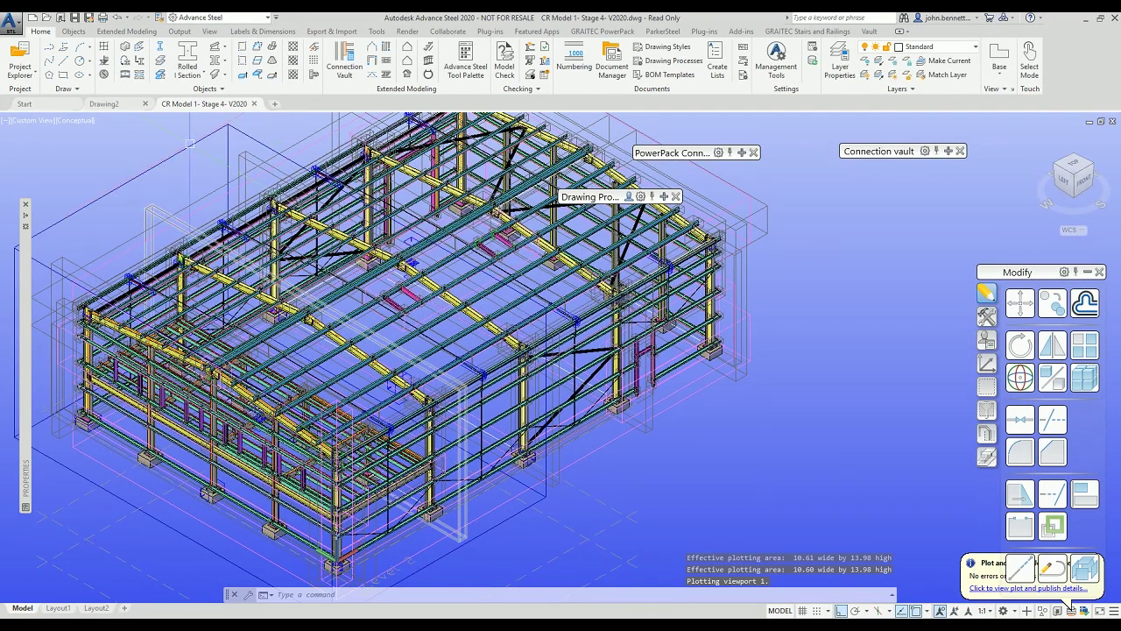
# Step: Close the CR Model 1- Stage 4- V2020 drawing, switch to Autodesk Vault Professional and open that model's Details folder under AS2020-Test1
pyautogui.click(254, 103)
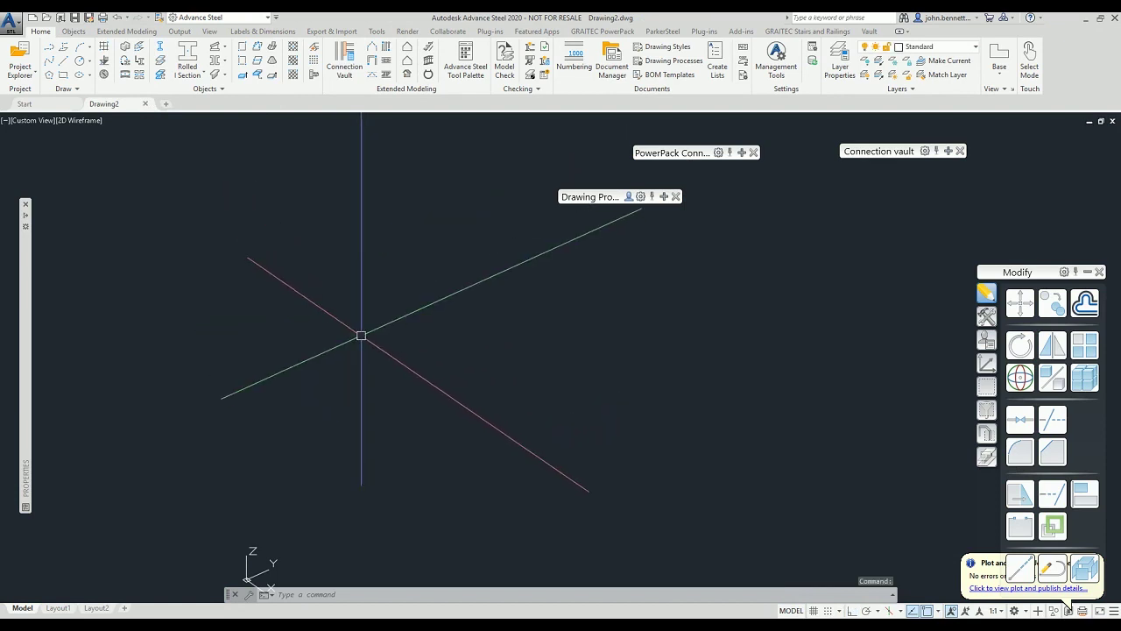
pyautogui.hotkey('alt', 'Tab')
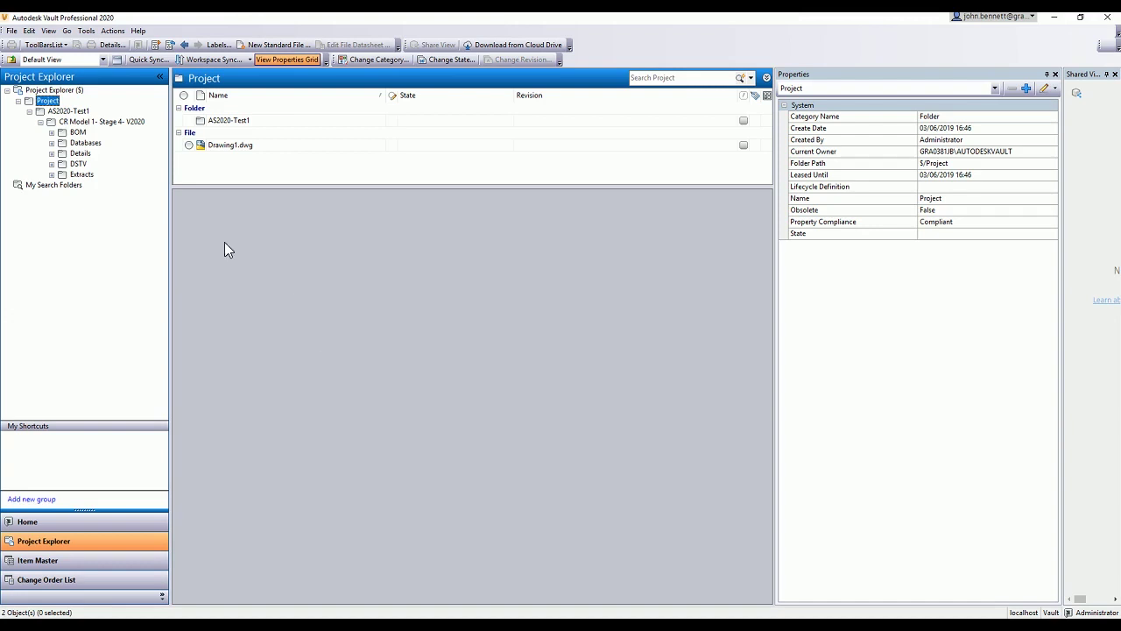
pyautogui.click(58, 115)
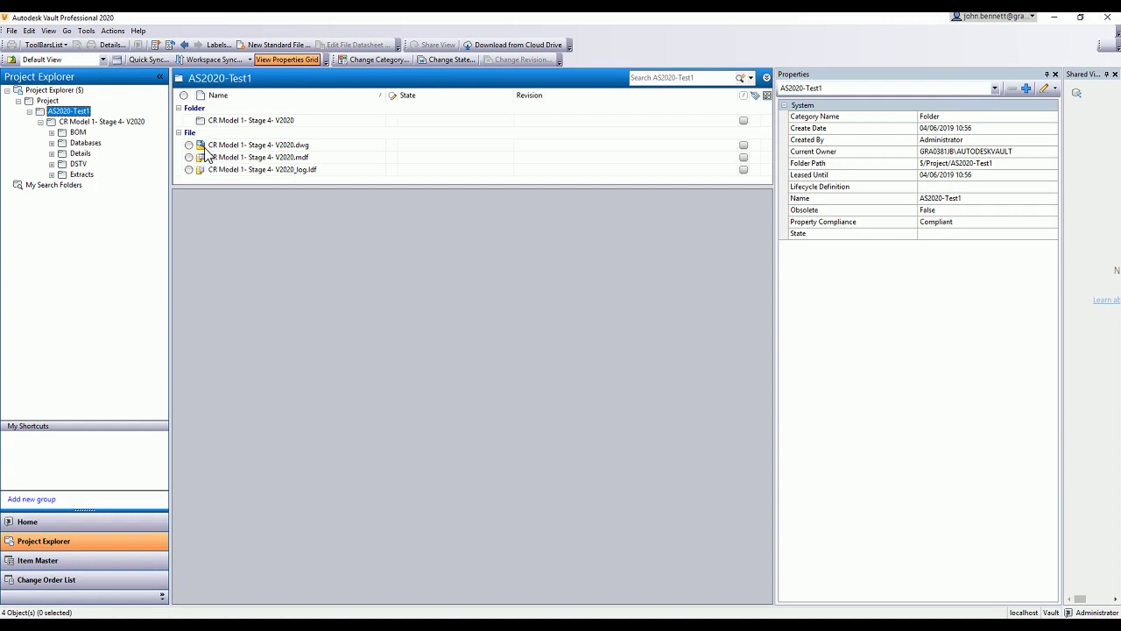
pyautogui.click(77, 121)
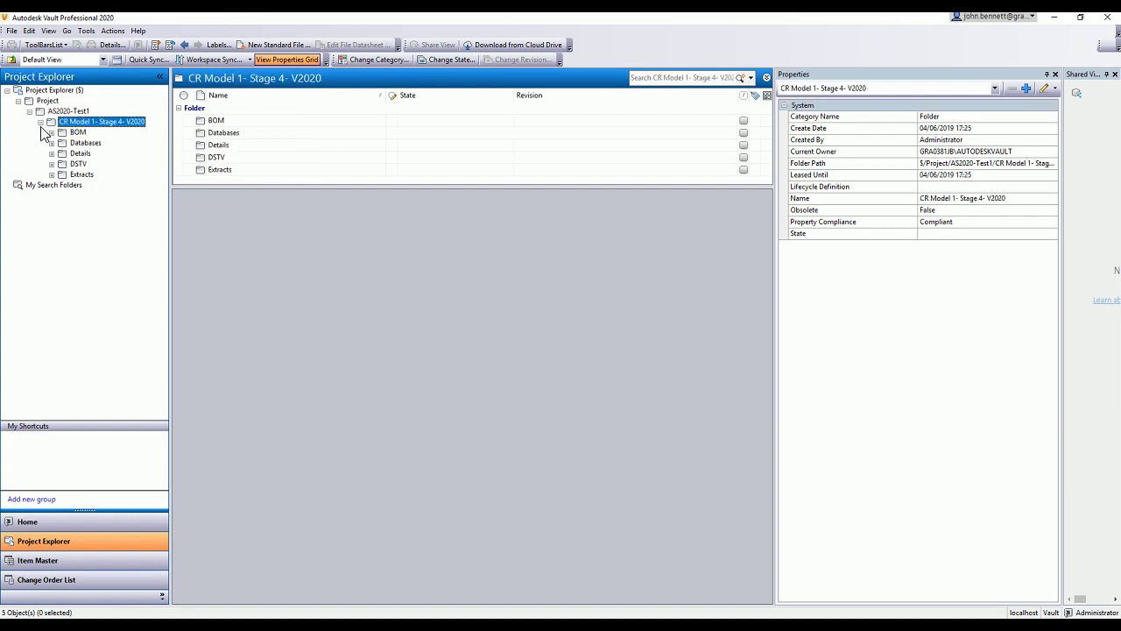
pyautogui.click(78, 153)
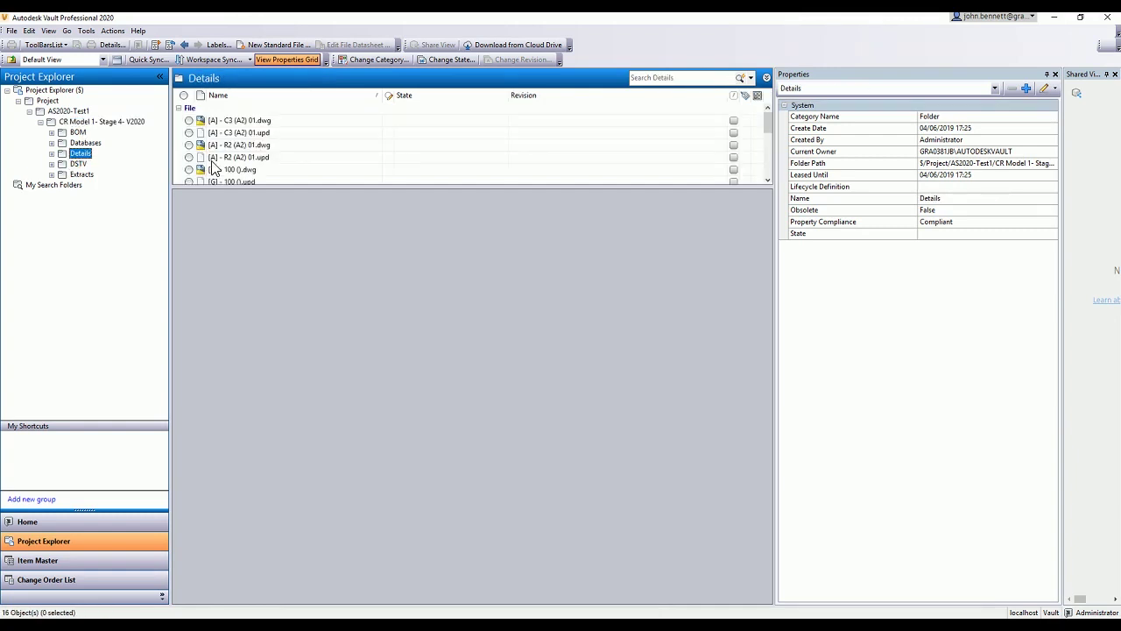
# Step: Enlarge the Details folder's file list to show all its drawing files, from the [A] assemblies to the [S] single parts
pyautogui.scroll(-1, 214, 168)
pyautogui.scroll(-6, 232, 166)
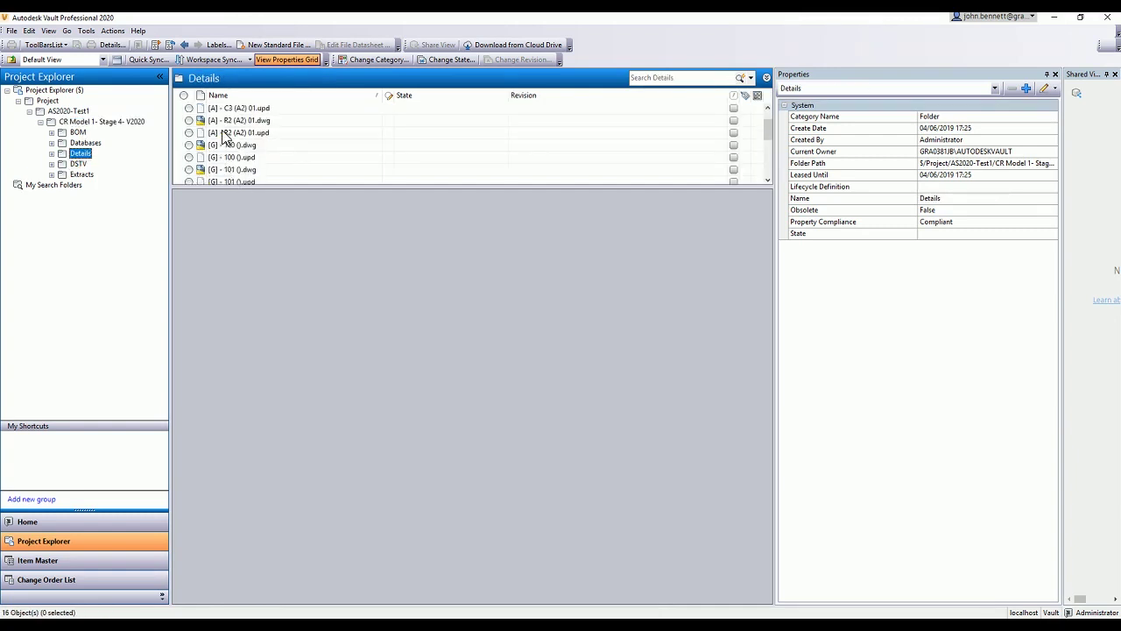
pyautogui.moveTo(261, 192); pyautogui.dragTo(272, 314)
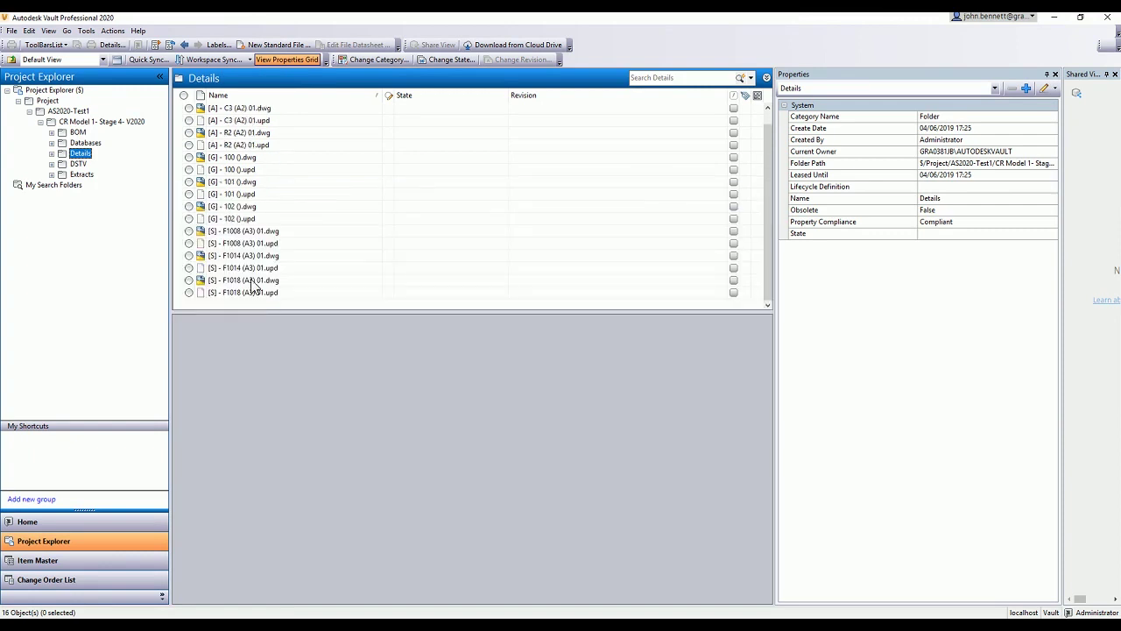
# Step: Examine the version history and check-in comments of the F1008, [G] - 101, R2, C3, F1014 and F1018 DWG drawings
pyautogui.click(219, 232)
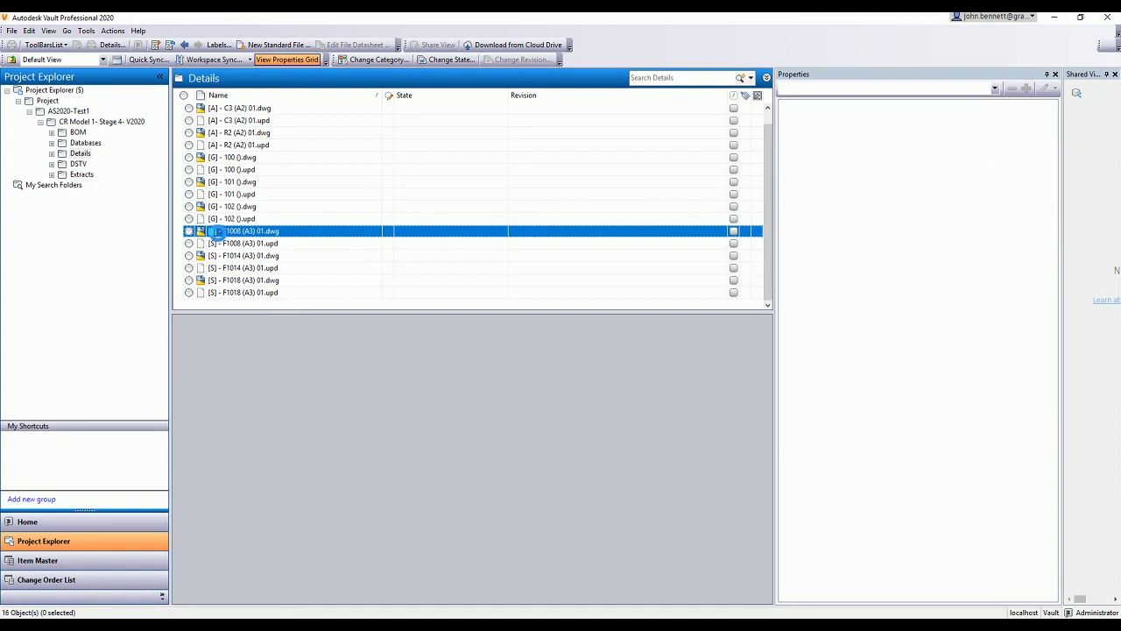
pyautogui.click(216, 182)
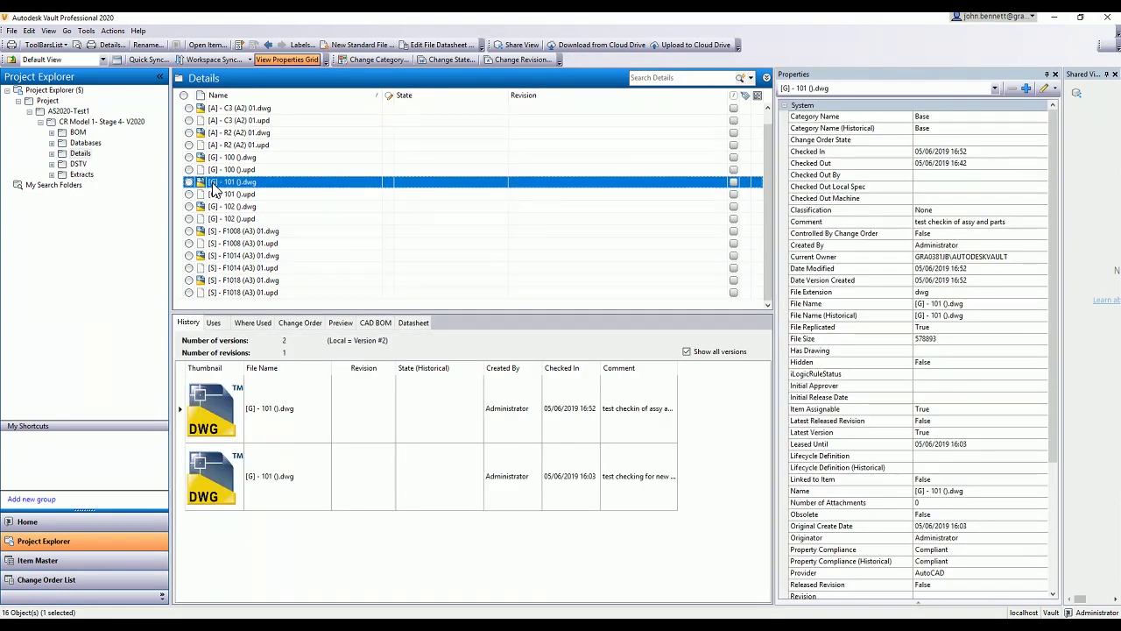
pyautogui.click(222, 133)
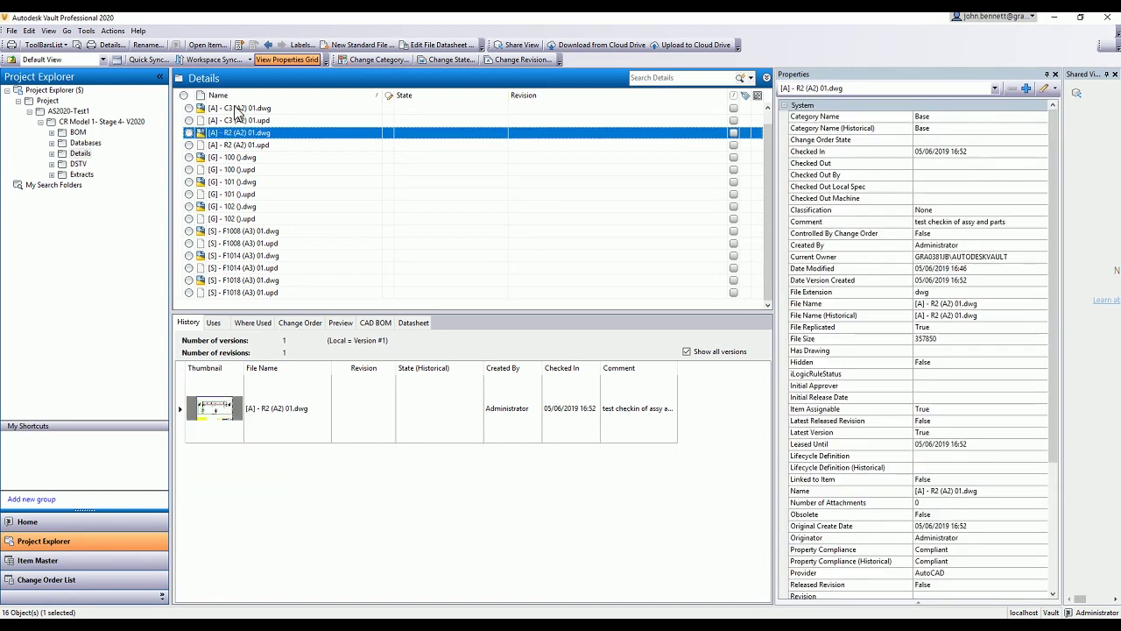
pyautogui.click(235, 108)
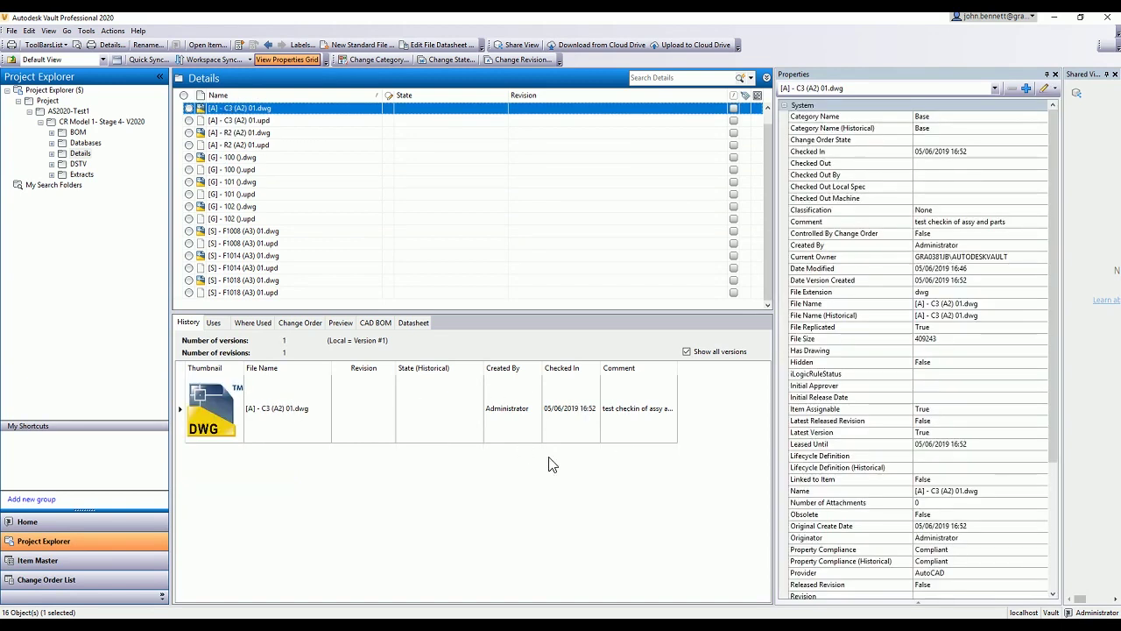
pyautogui.click(224, 256)
pyautogui.click(226, 280)
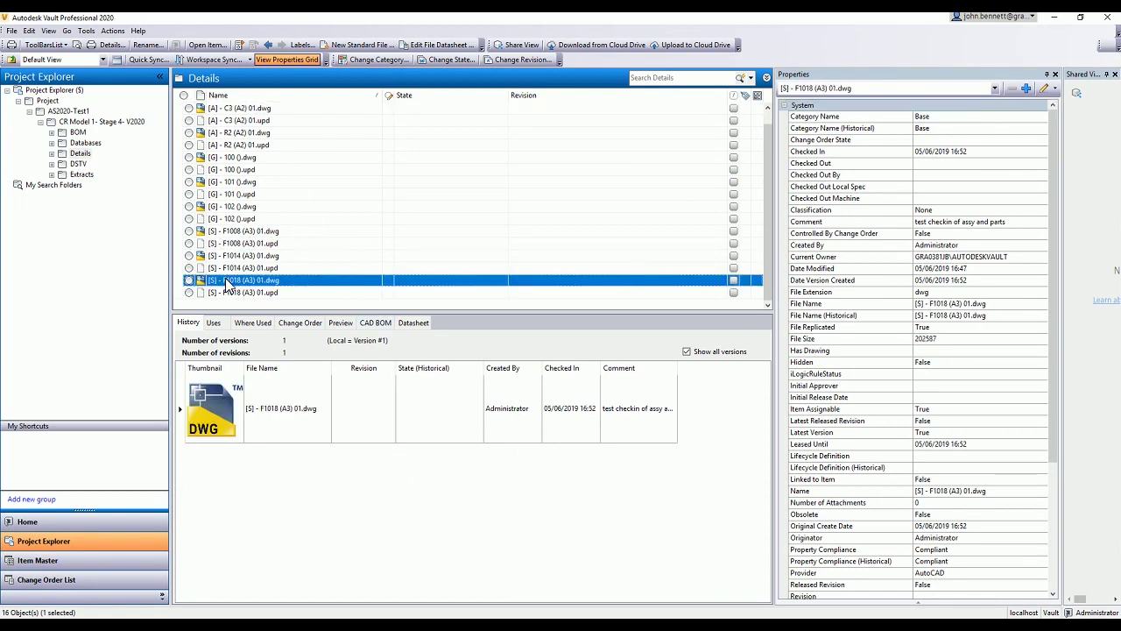